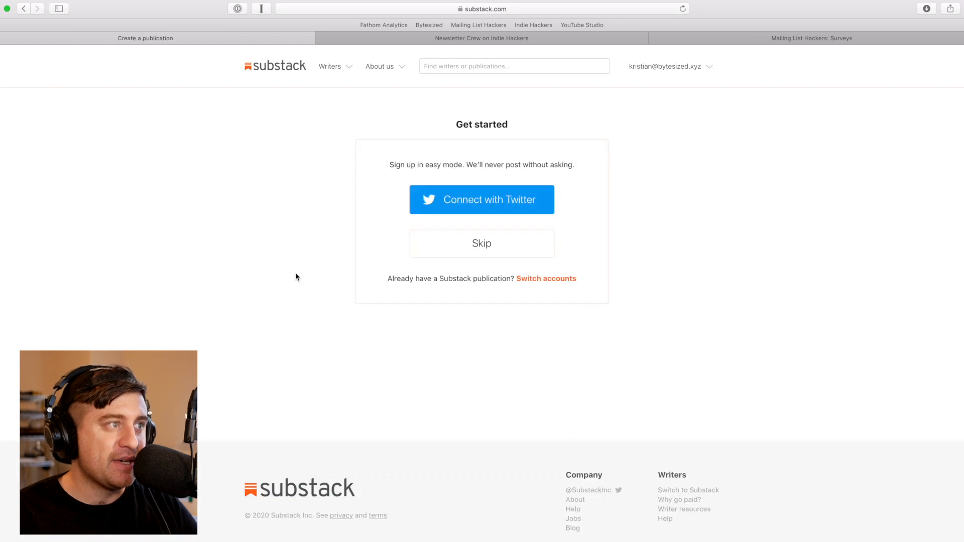
pyautogui.click(431, 202)
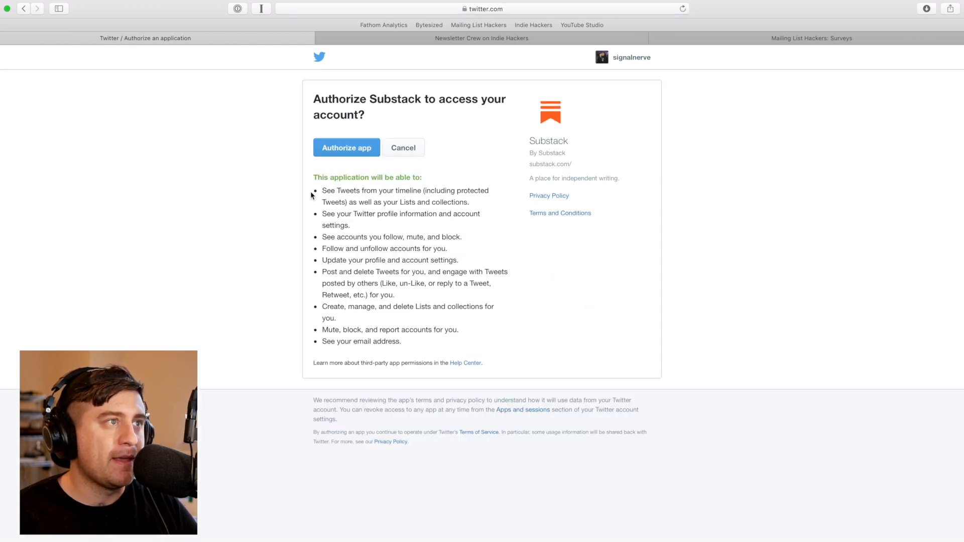
pyautogui.click(327, 147)
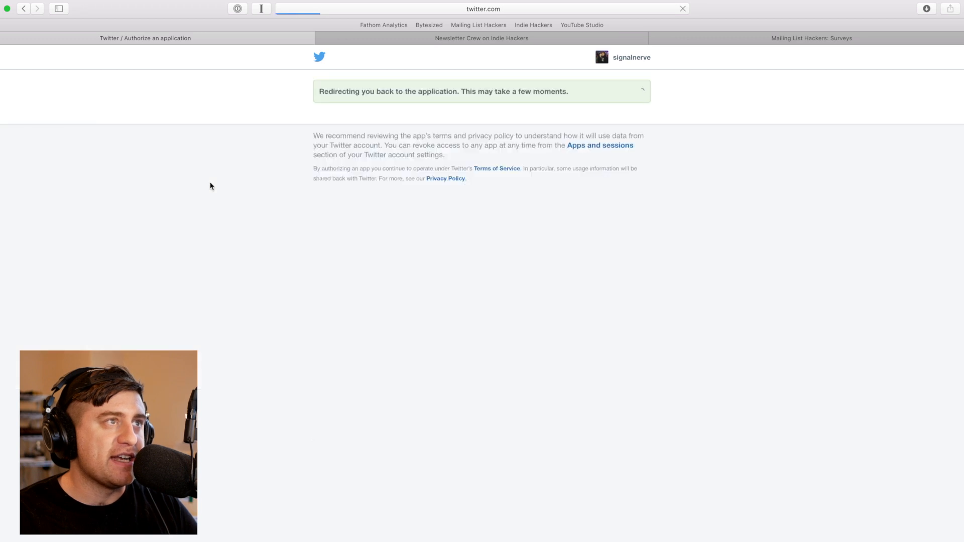
pyautogui.click(378, 226)
# Accept the Publisher Agreement, continue, and replace the profile name with the author's full name
pyautogui.click(379, 207)
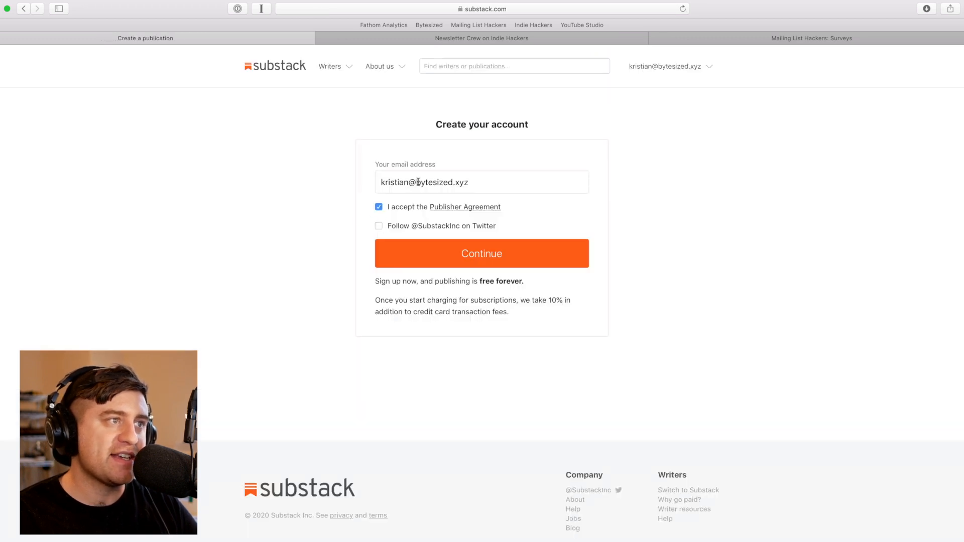
pyautogui.click(528, 254)
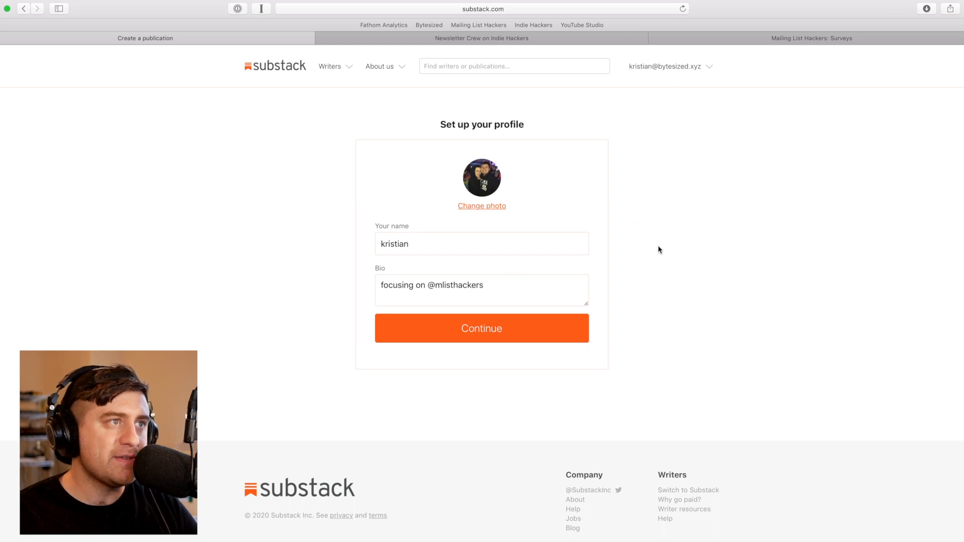
pyautogui.doubleClick(522, 238)
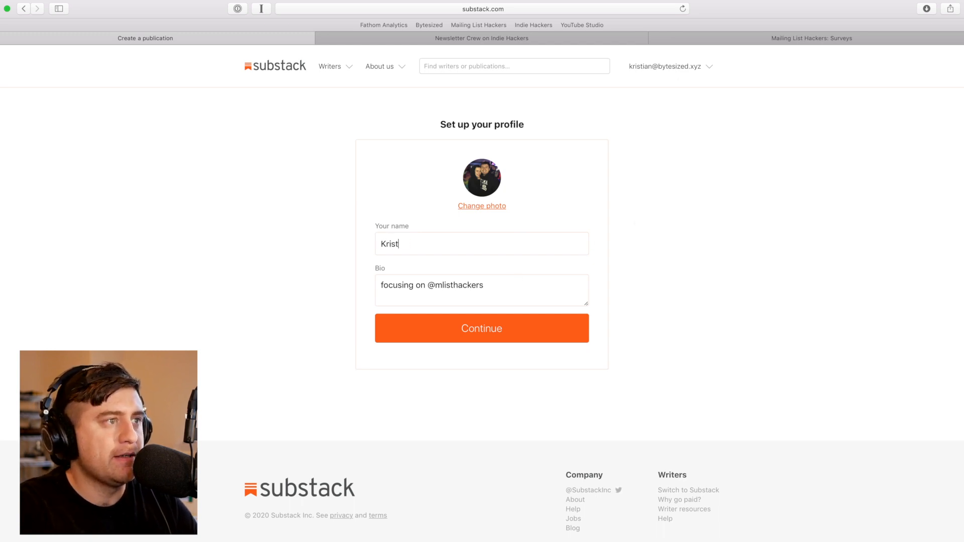
pyautogui.click(522, 290)
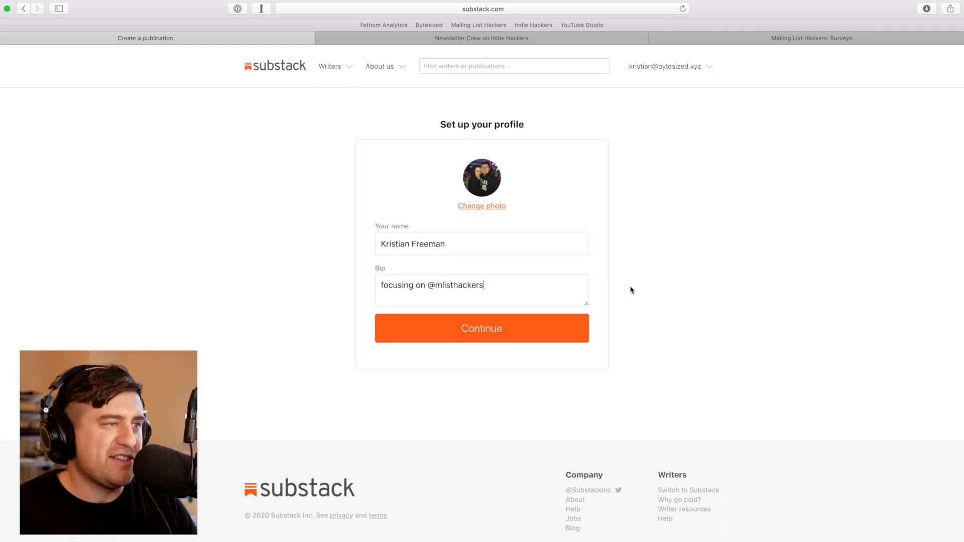
# Continue past the profile page, keeping the entered name and Twitter-derived bio
pyautogui.click(560, 330)
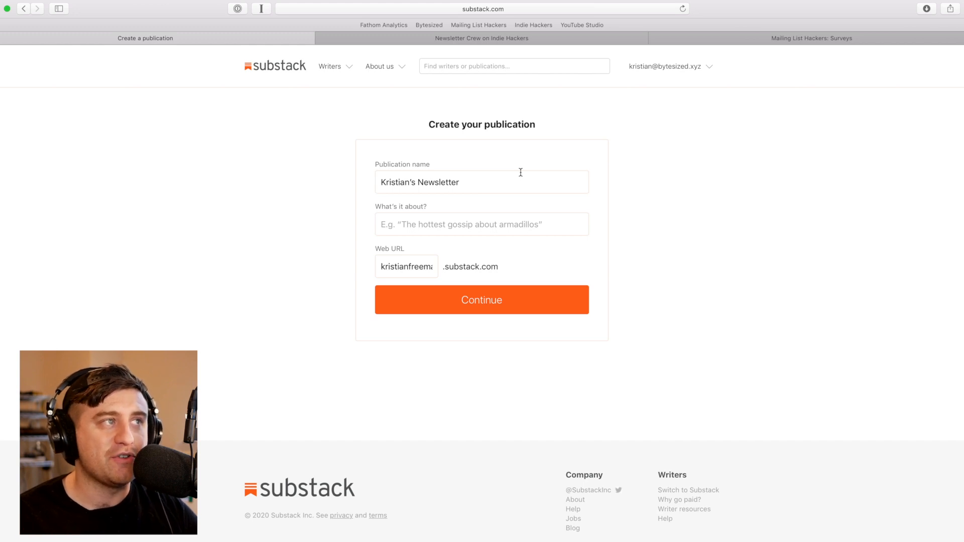
# Name the publication 'Techno Music' and describe it as 'Weekly feature of great techno music and mixes'
pyautogui.tripleClick(520, 172)
pyautogui.press('BackSpace')
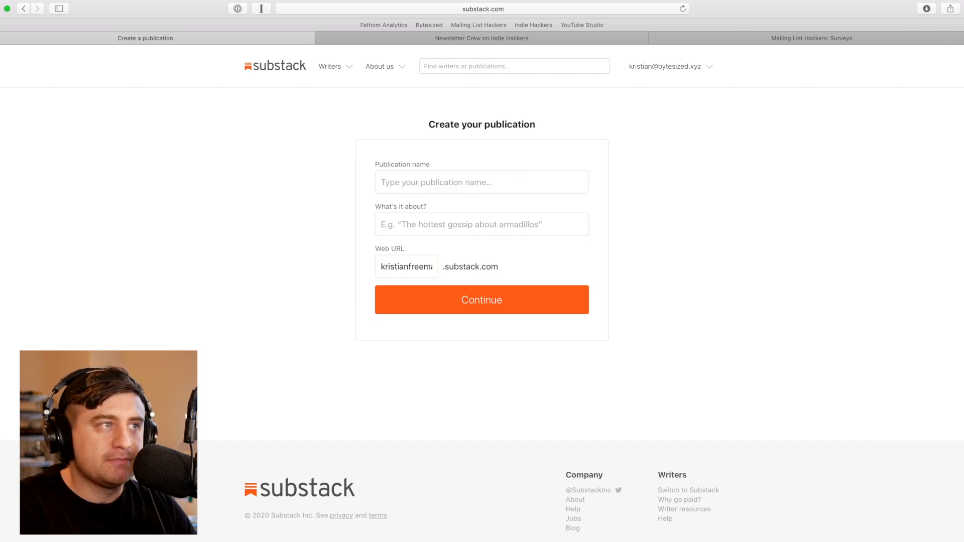
pyautogui.write('Techno Music')
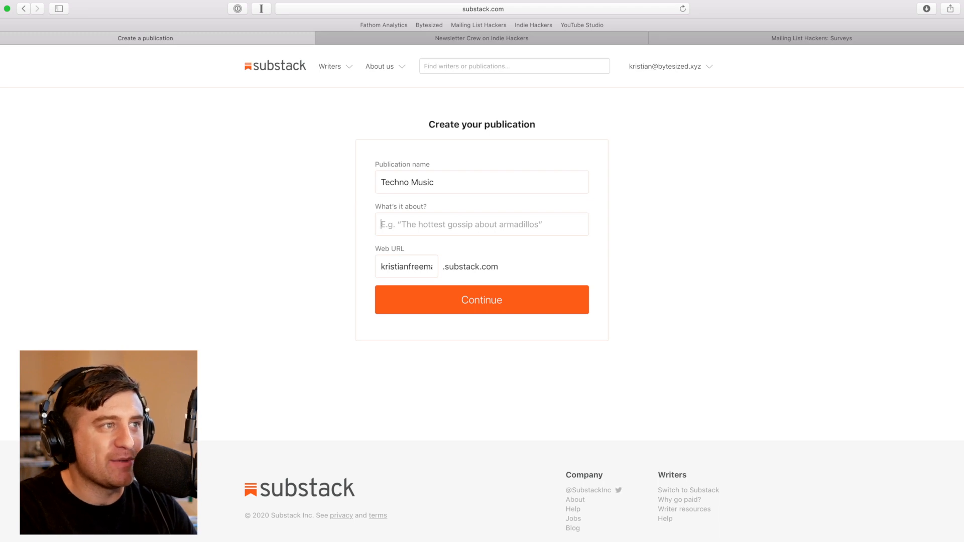
pyautogui.write('W')
pyautogui.press('BackSpace')
pyautogui.write('Weekly feature of great')
pyautogui.press('BackSpace')
pyautogui.press('BackSpace')
pyautogui.write('eat techno music and ')
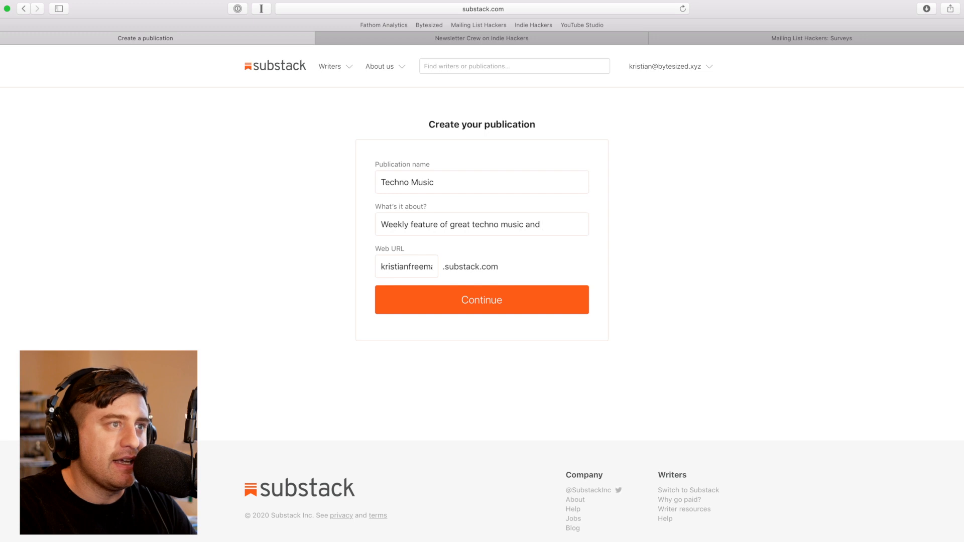
pyautogui.write('mixes')
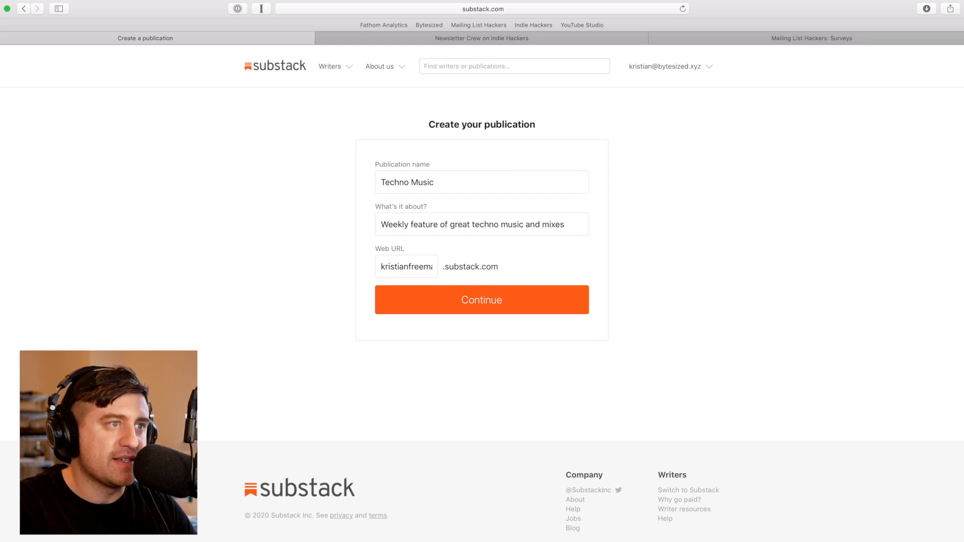
# Set the web URL to techno.substack.com and submit the publication details
pyautogui.doubleClick(403, 267)
pyautogui.write('techno')
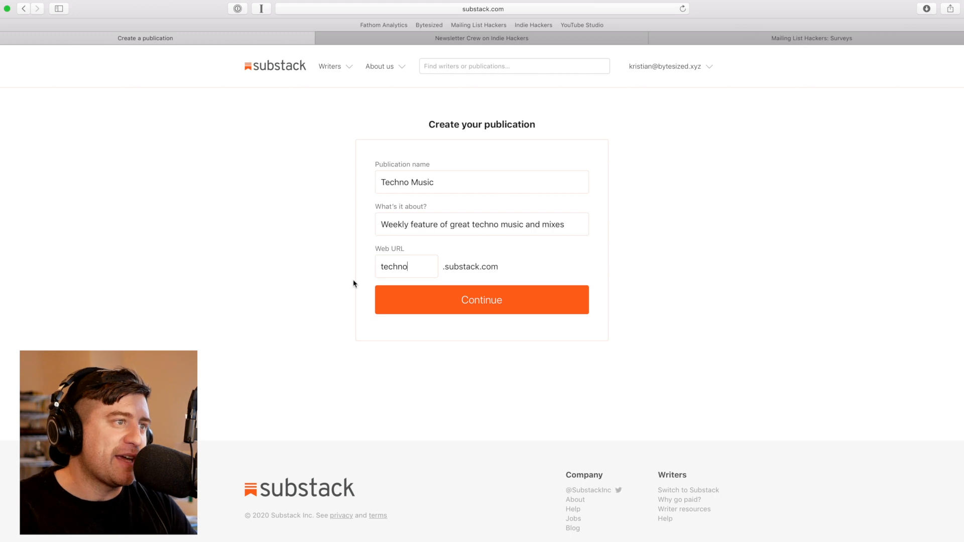
pyautogui.click(427, 309)
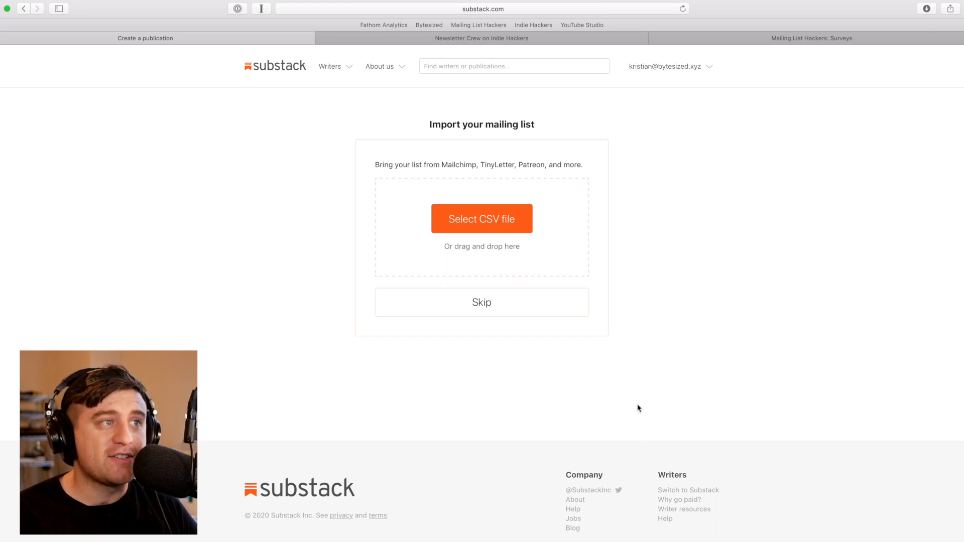
# Skip the mailing list import and finish setup to open techno.substack.com
pyautogui.click(506, 309)
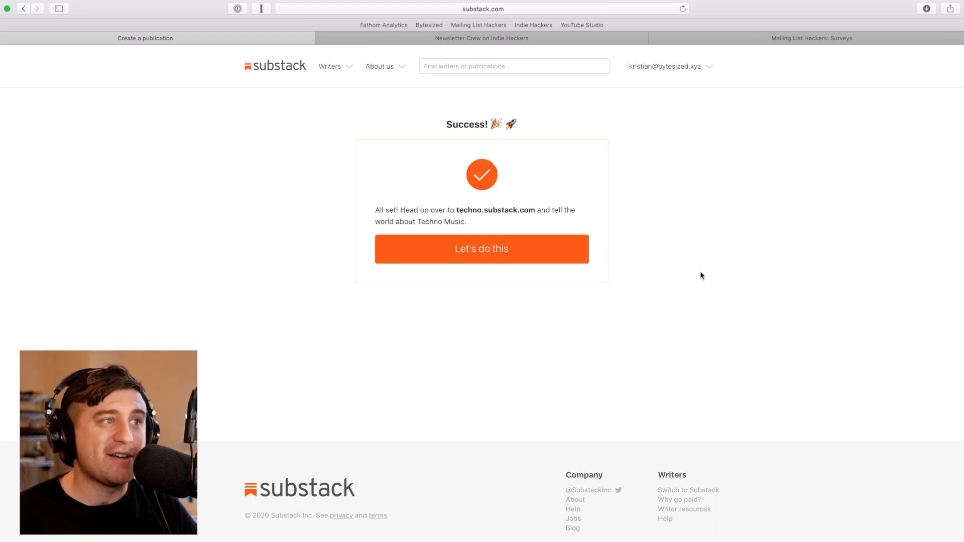
pyautogui.moveTo(457, 210); pyautogui.dragTo(532, 207)
pyautogui.click(531, 209)
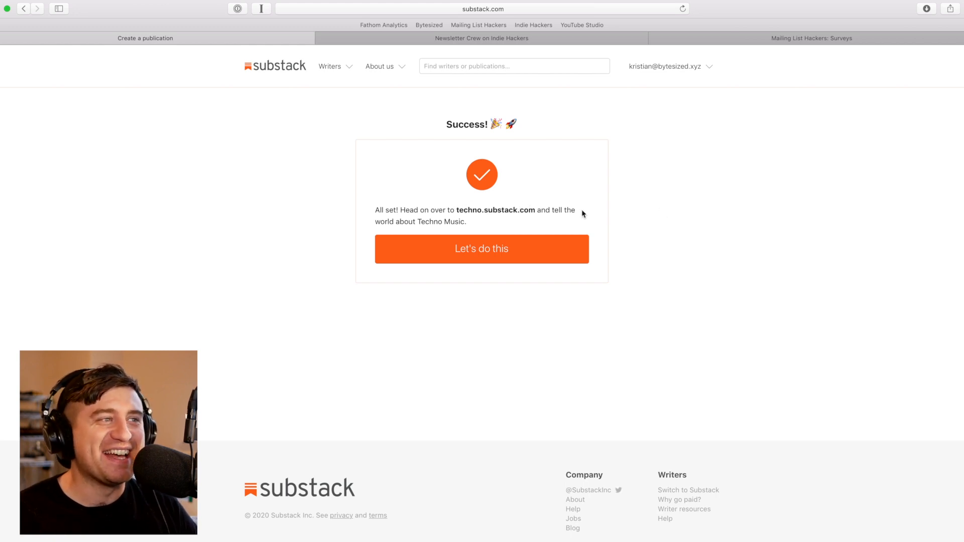
pyautogui.click(549, 254)
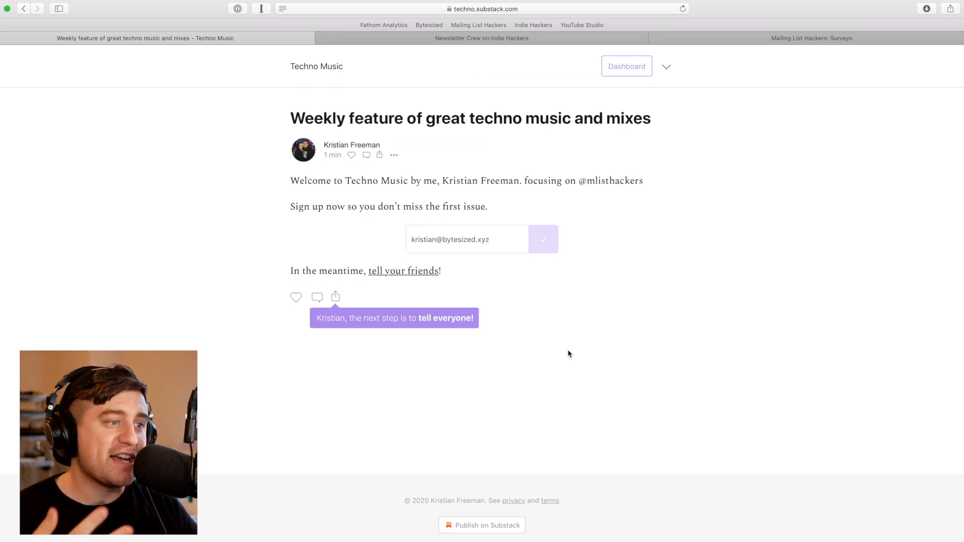
# Inspect the welcome post's /p/coming-soon address in the address bar
pyautogui.click(442, 8)
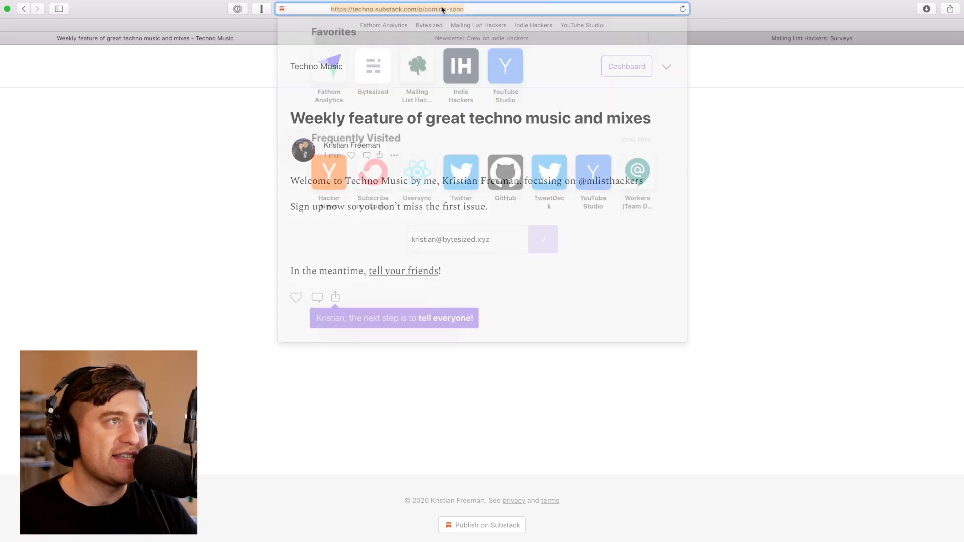
pyautogui.click(818, 120)
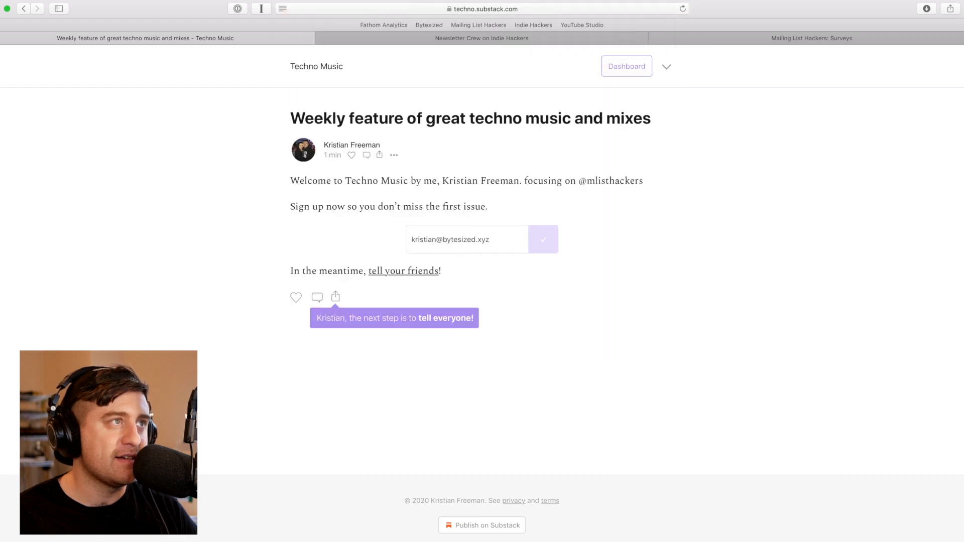
pyautogui.click(377, 10)
pyautogui.click(375, 10)
pyautogui.moveTo(375, 9); pyautogui.dragTo(466, 11)
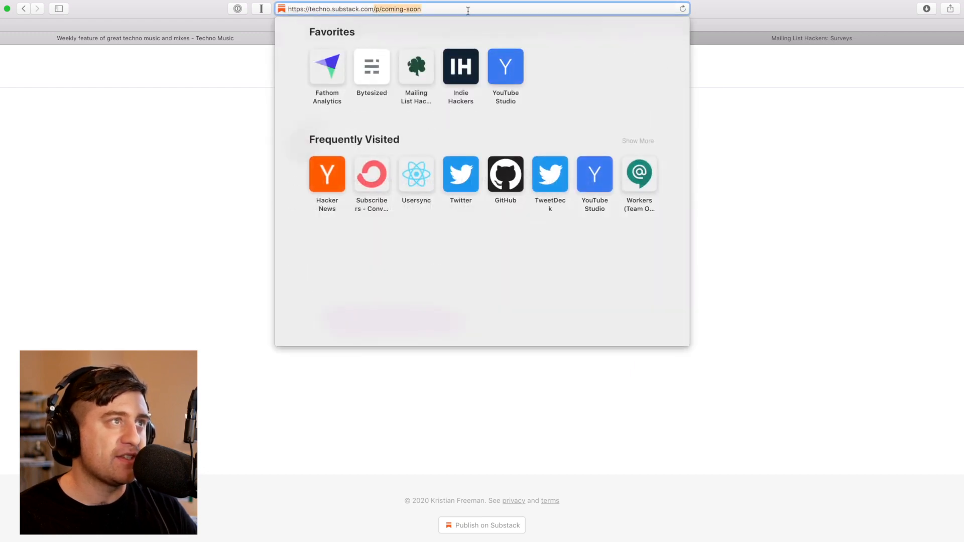
pyautogui.click(790, 163)
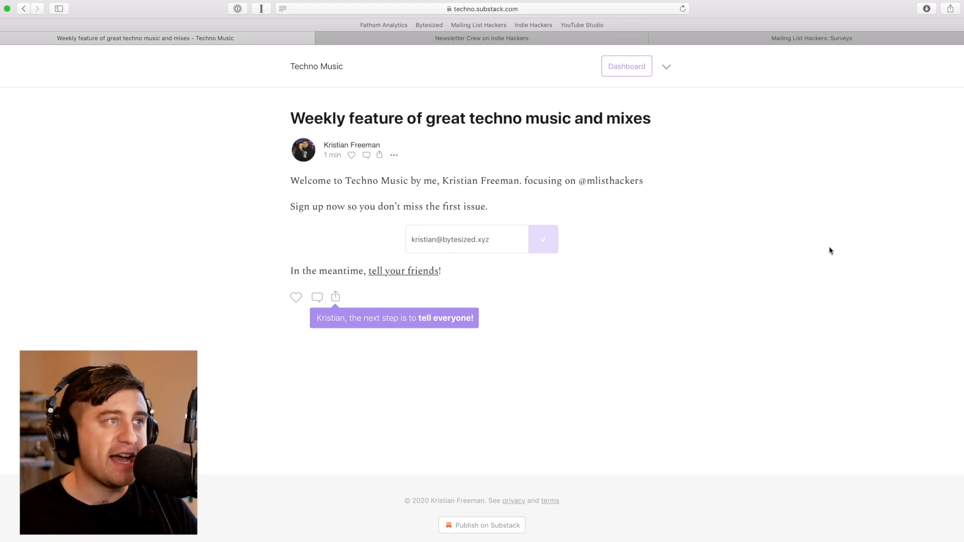
# Browse the home page, Top posts and 'What is Techno Music?' page, then open the Dashboard
pyautogui.click(322, 67)
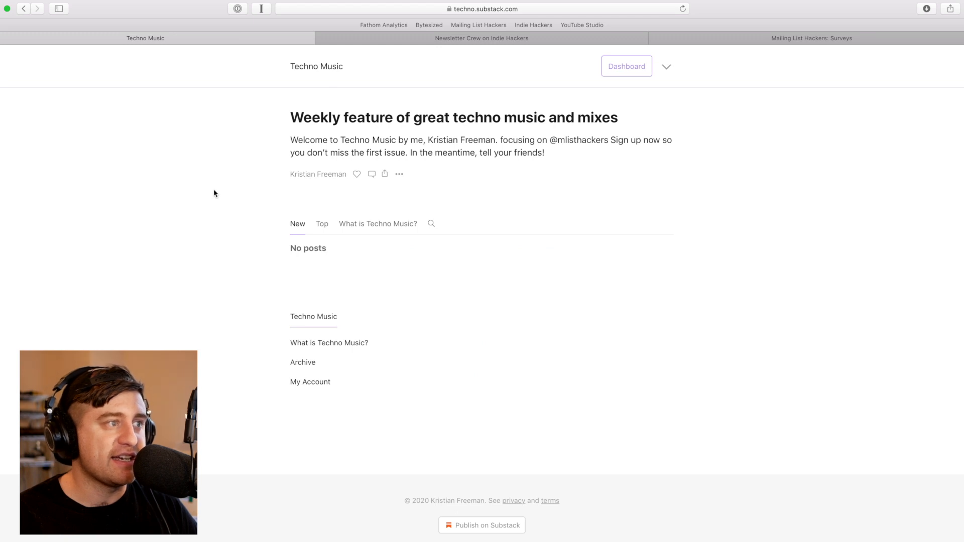
pyautogui.click(323, 225)
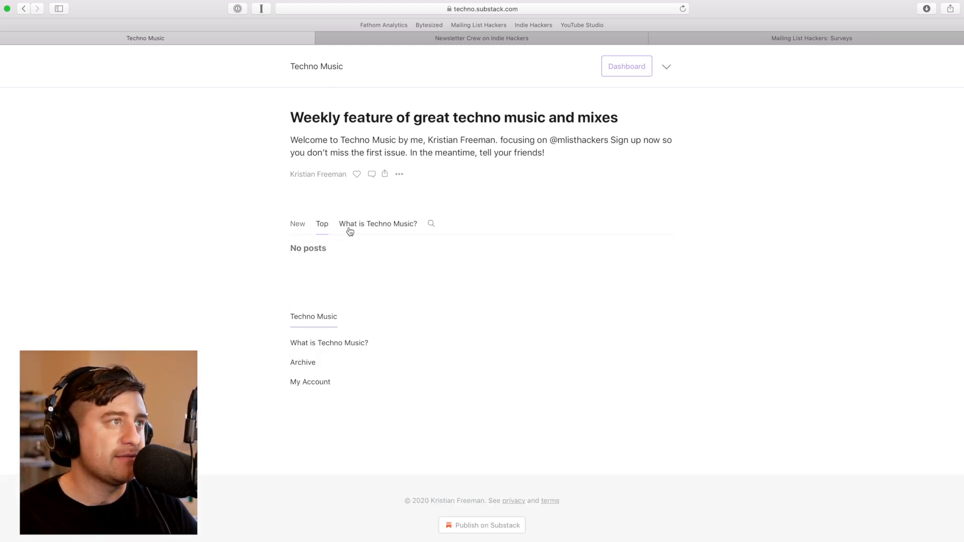
pyautogui.click(349, 228)
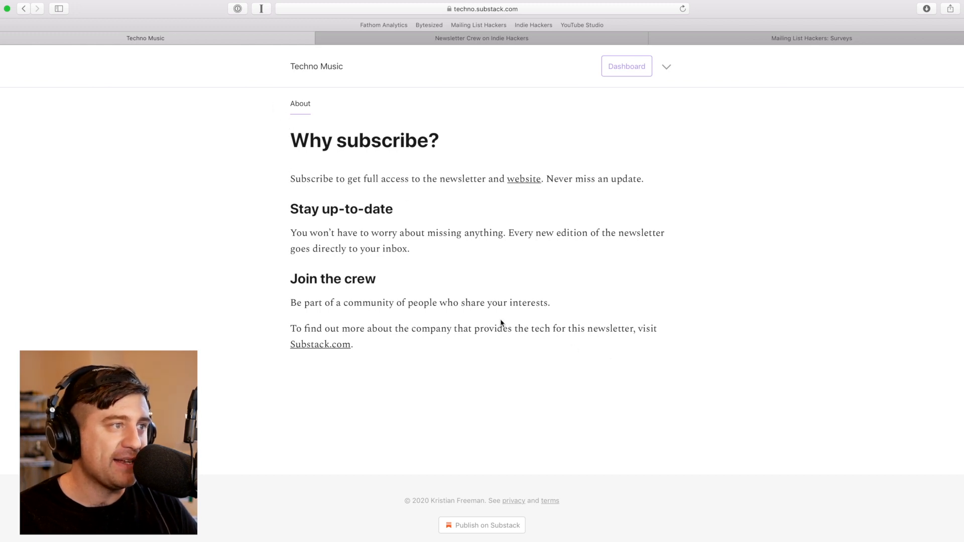
pyautogui.hscroll(-5, 500, 322)
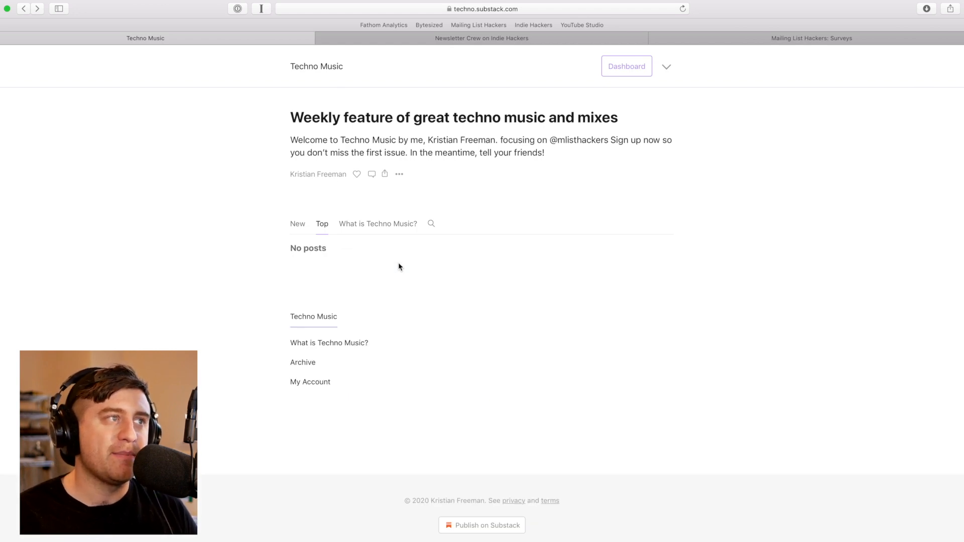
pyautogui.click(623, 68)
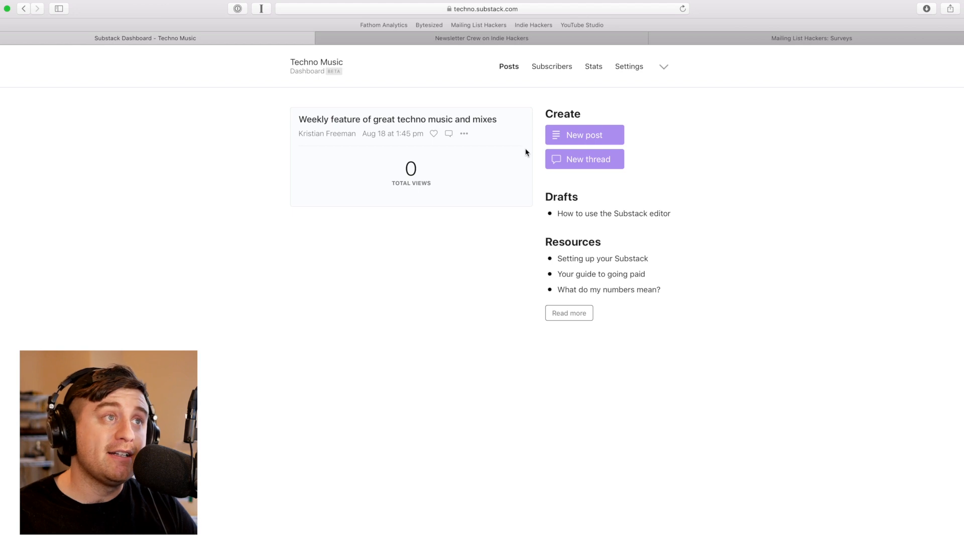
# Review the Subscribers and Stats pages, then go to Settings
pyautogui.click(540, 69)
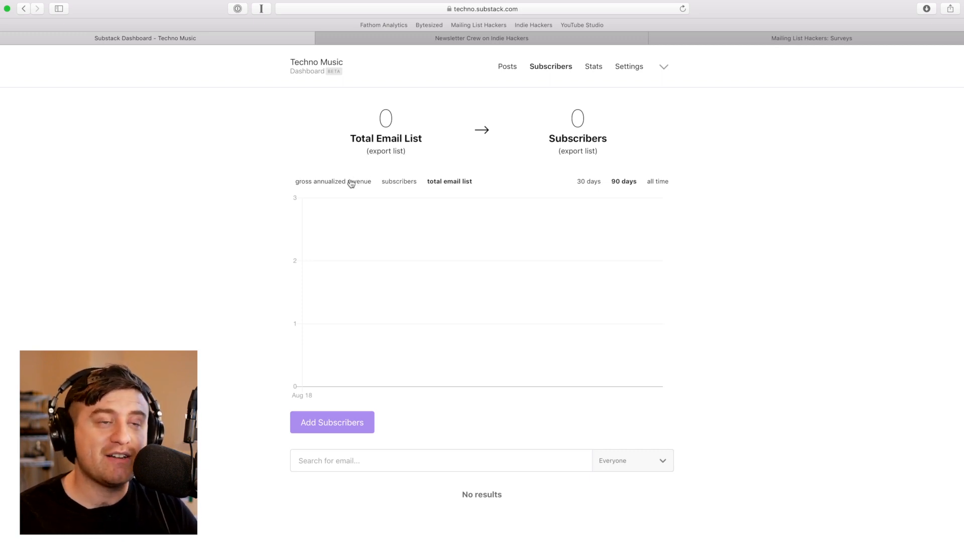
pyautogui.click(605, 64)
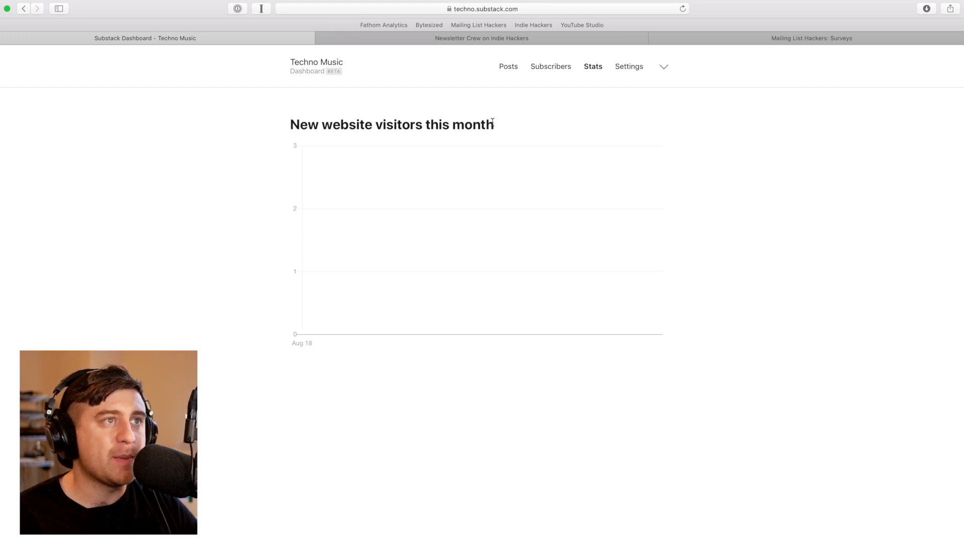
pyautogui.click(633, 66)
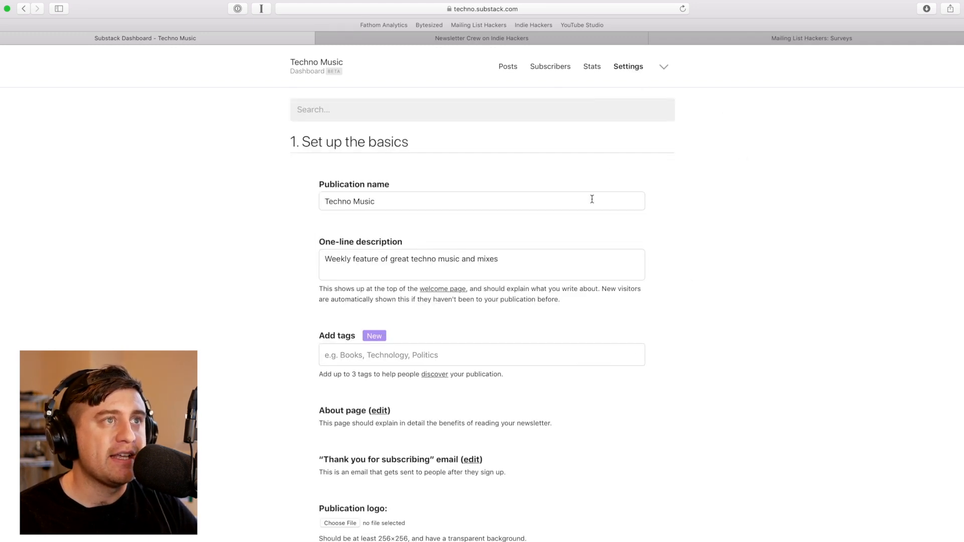
# Open the 'discover' link under Add tags in a new tab
pyautogui.scroll(-2, 257, 382)
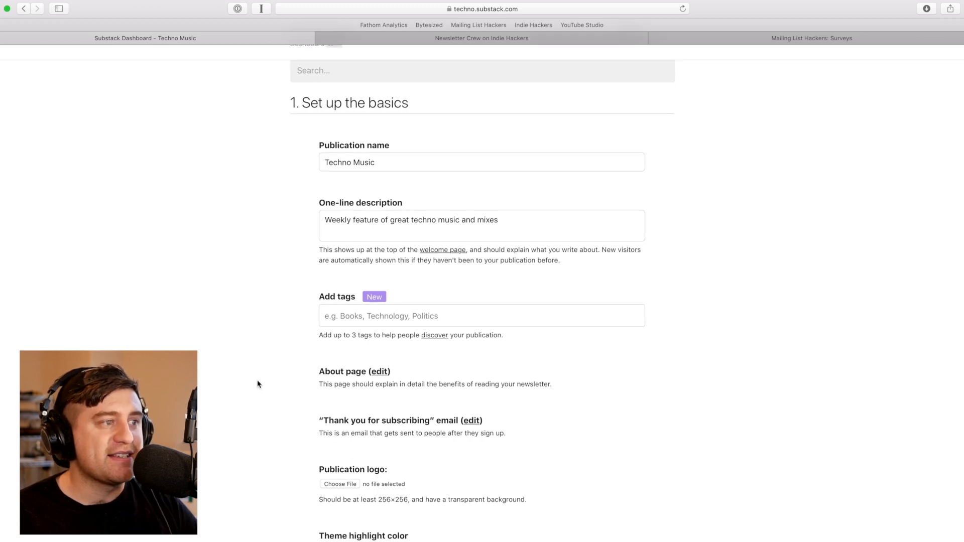
pyautogui.scroll(-3, 259, 385)
pyautogui.scroll(4, 258, 383)
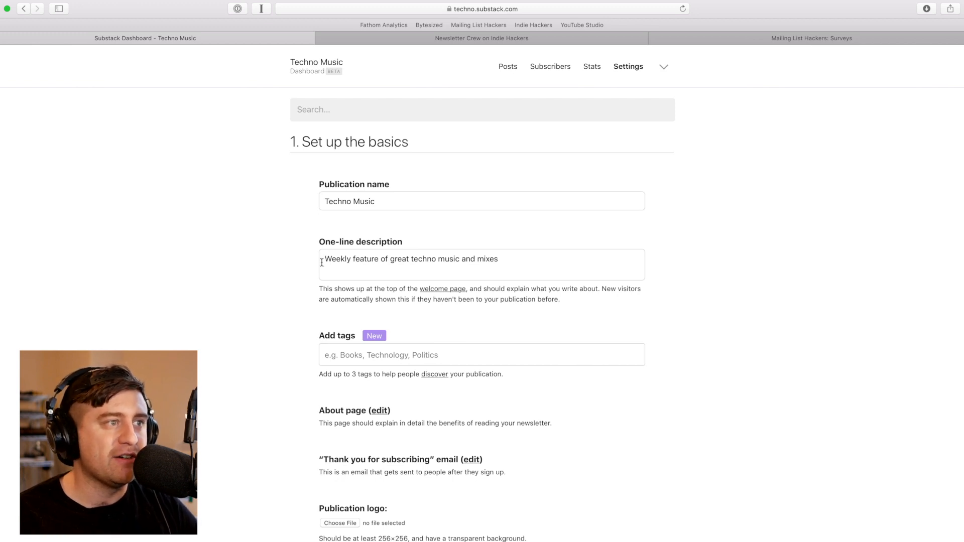
pyautogui.scroll(-3, 519, 301)
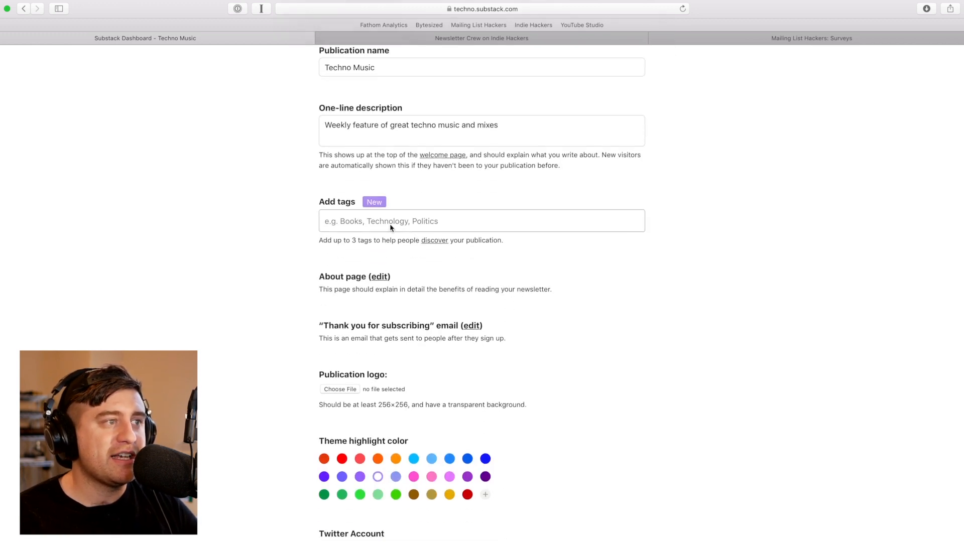
pyautogui.click(437, 242)
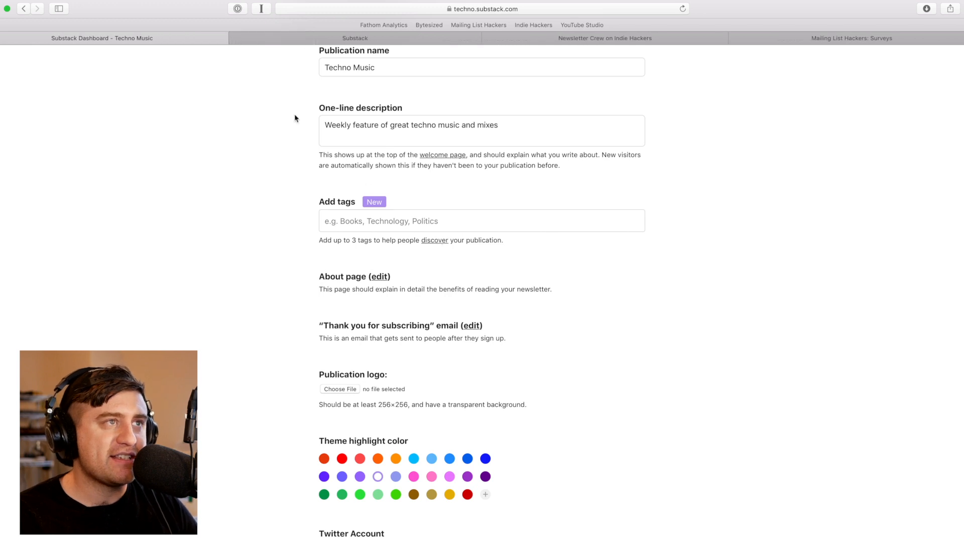
# Browse Top Paid Publications on Discover and search for 'music' newsletters
pyautogui.click(272, 43)
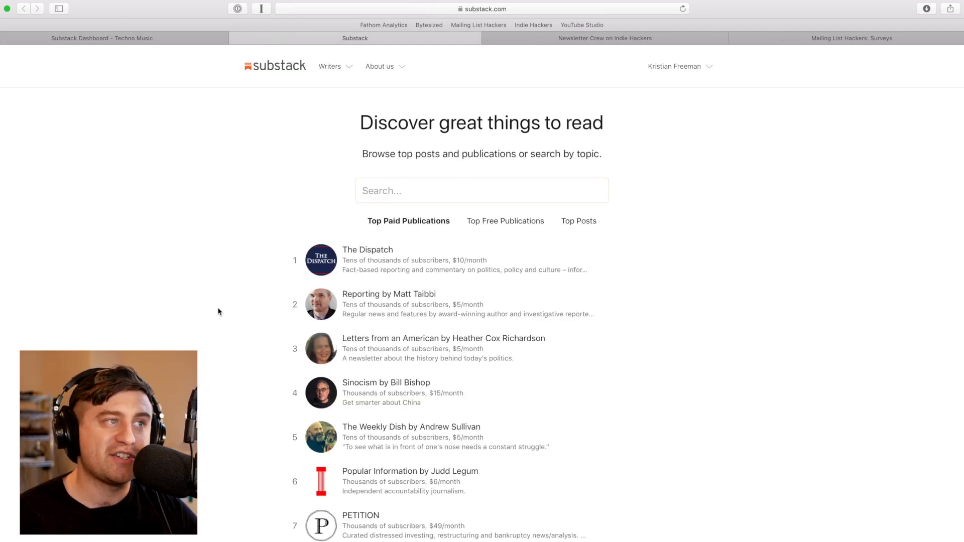
pyautogui.scroll(-10, 218, 311)
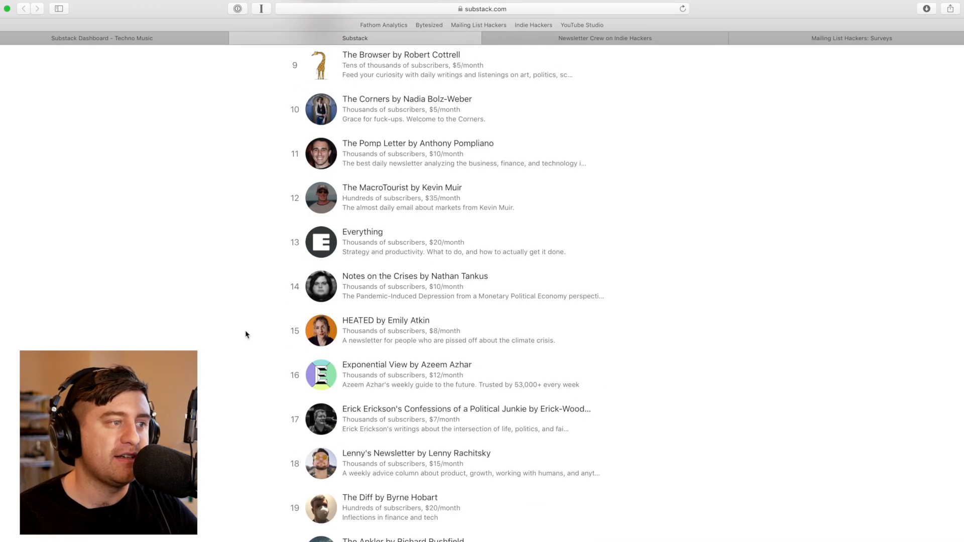
pyautogui.scroll(-4, 246, 334)
pyautogui.scroll(15, 246, 333)
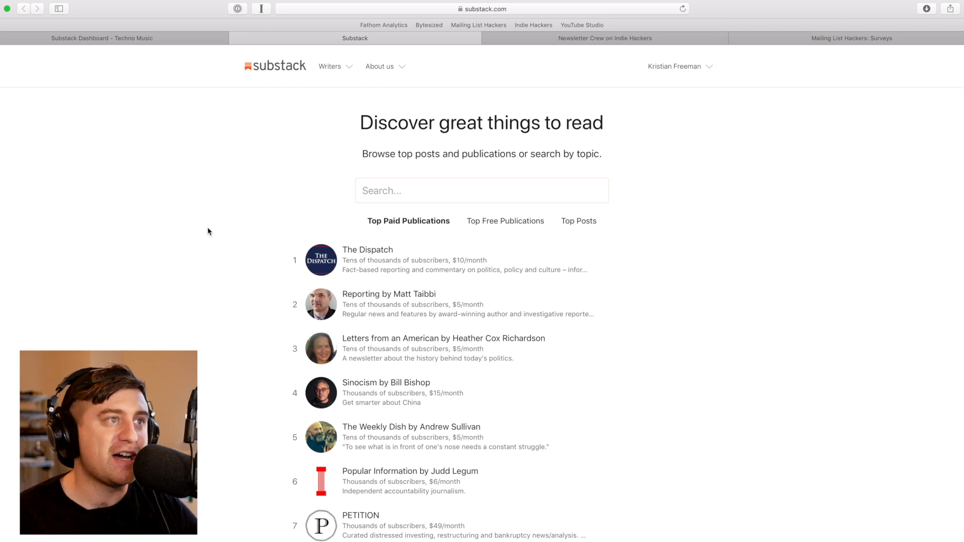
pyautogui.click(425, 195)
pyautogui.write('music')
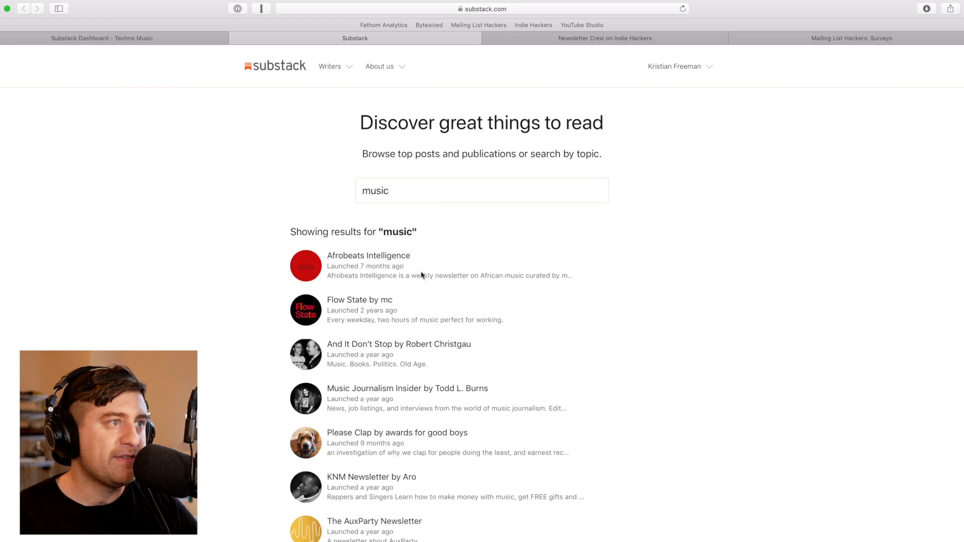
pyautogui.scroll(-5, 259, 312)
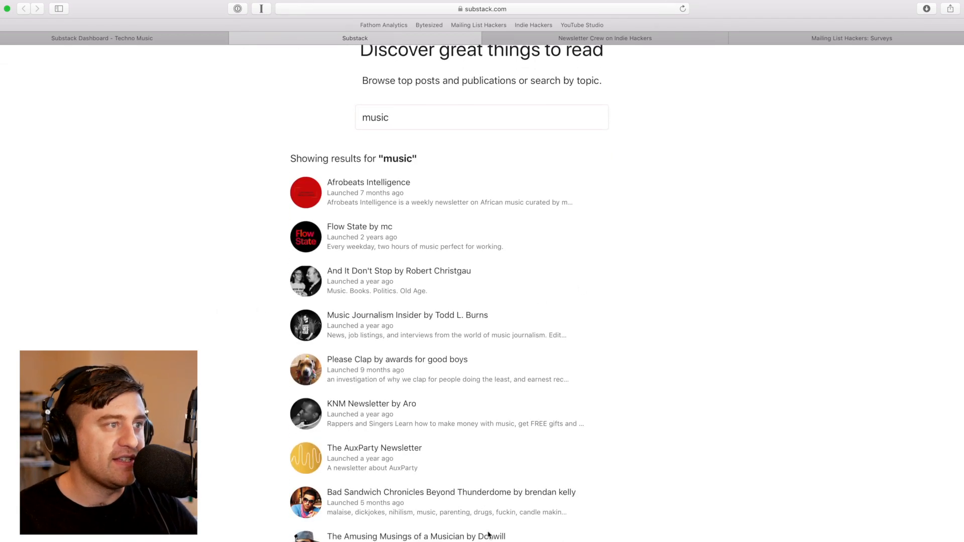
pyautogui.scroll(5, 482, 474)
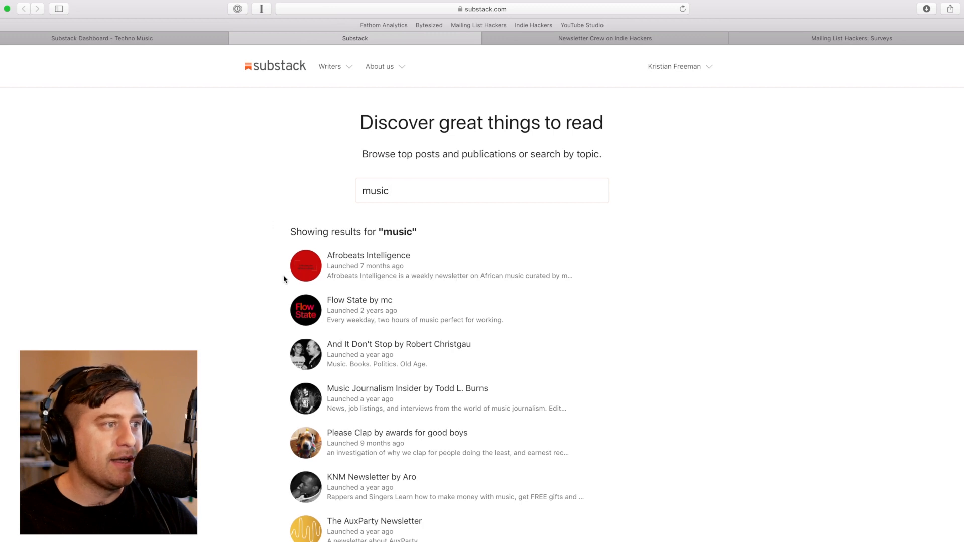
pyautogui.click(185, 38)
# Add the Music tag to Techno Music and open the About page for editing
pyautogui.click(368, 221)
pyautogui.write('music')
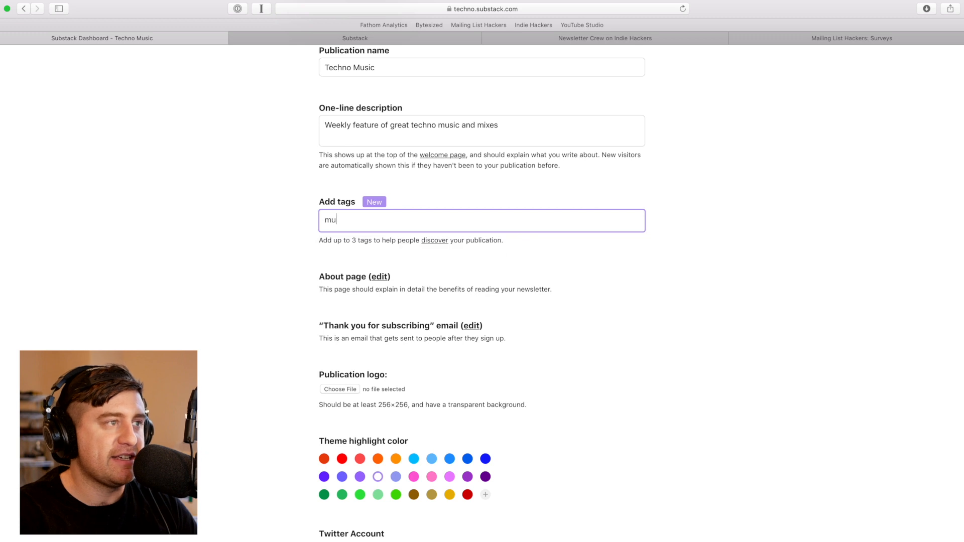
pyautogui.click(359, 254)
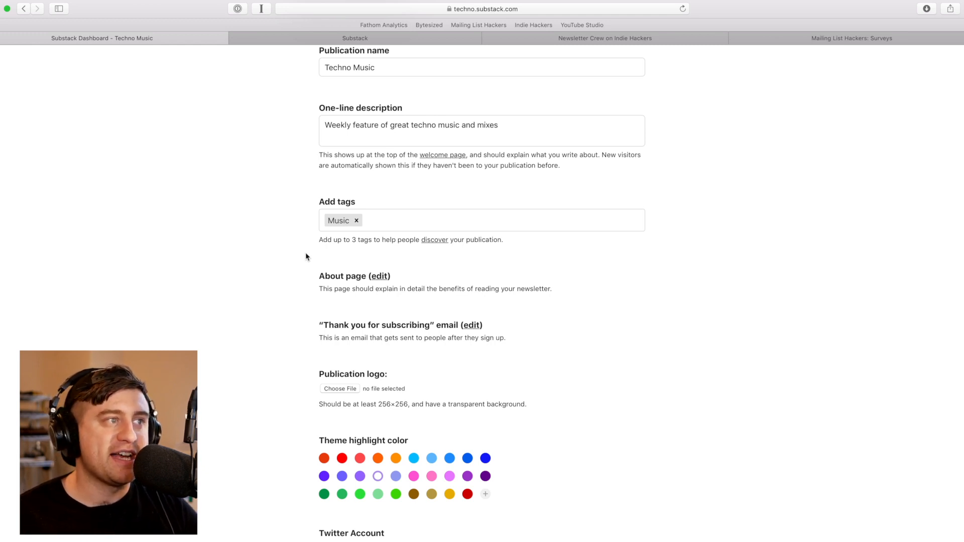
pyautogui.click(381, 278)
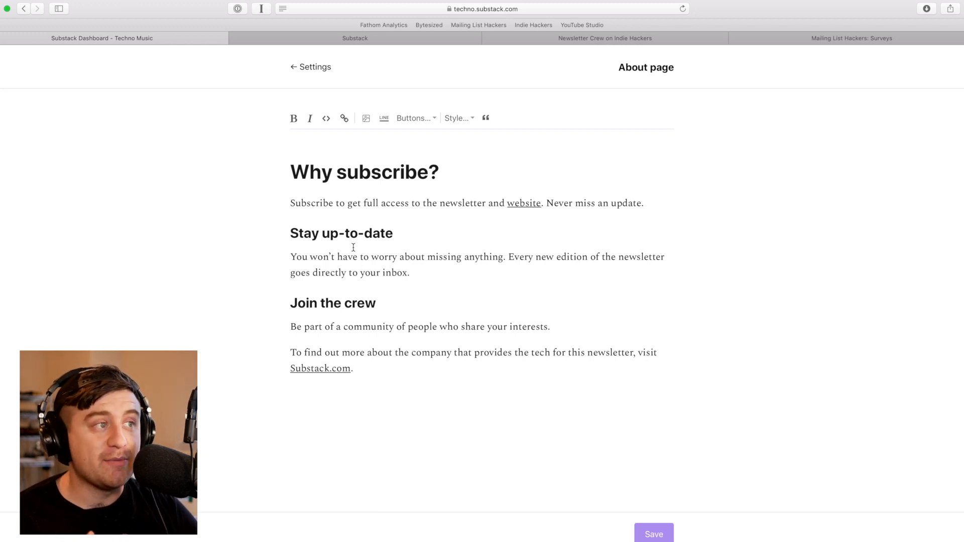
# From publication settings, set the thank-you email subject to 'Thanks for subscribing, let's listen to some cool music together' and save
pyautogui.click(326, 68)
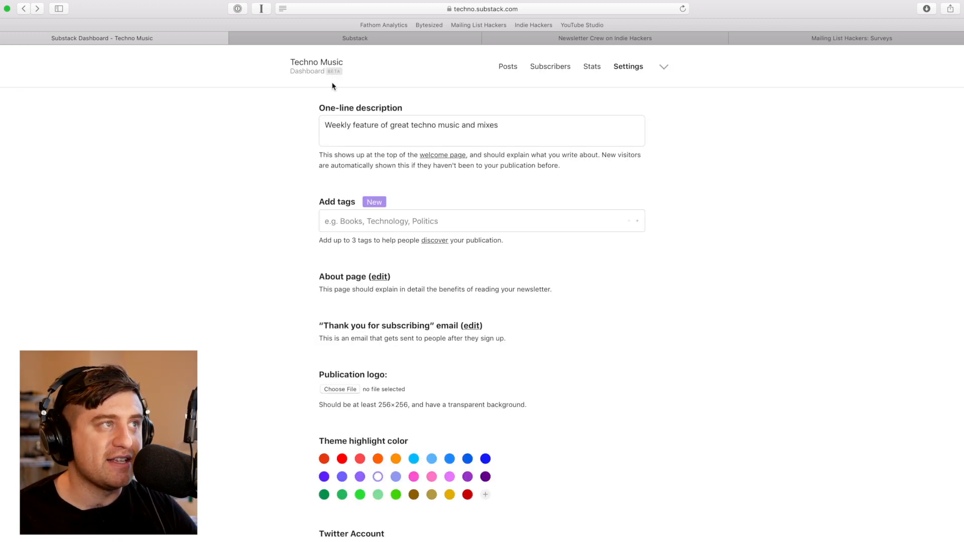
pyautogui.scroll(-2, 387, 289)
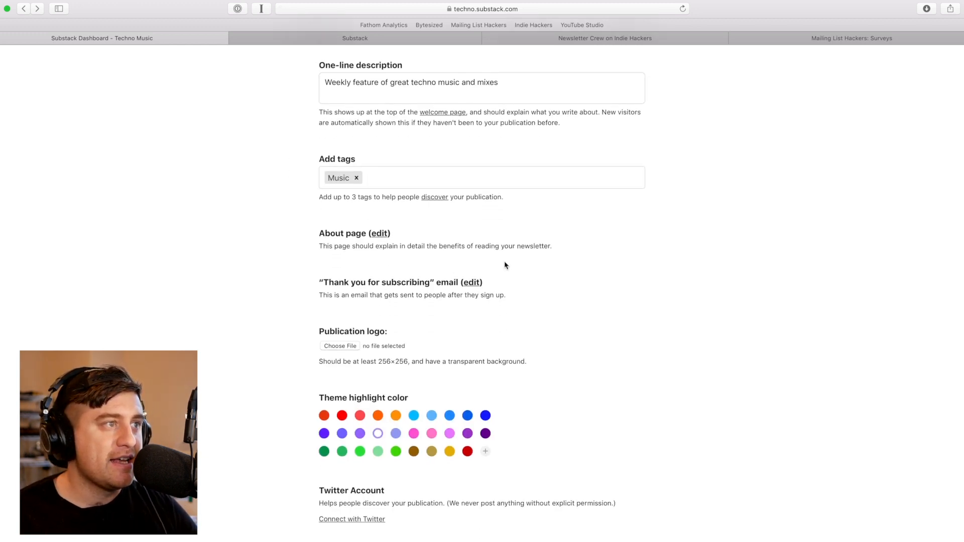
pyautogui.click(473, 282)
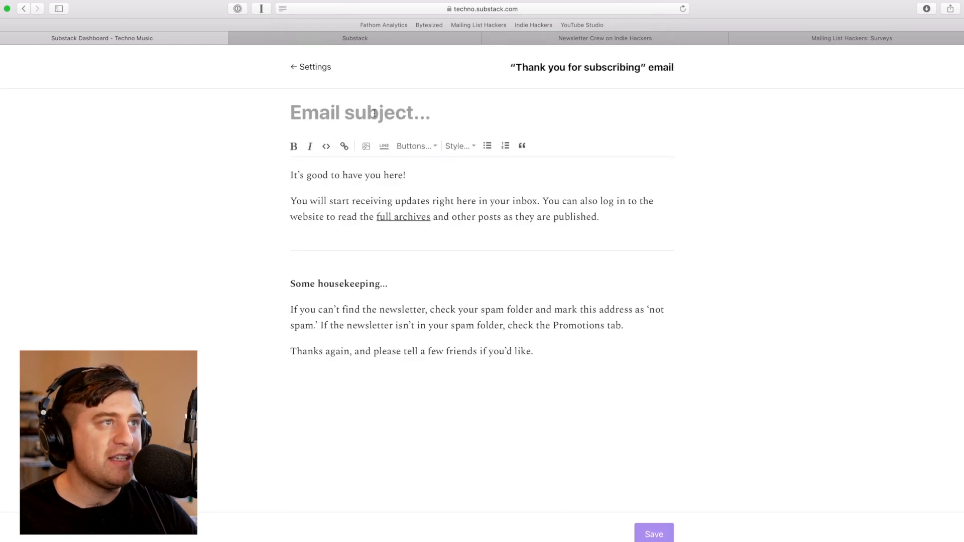
pyautogui.write('T')
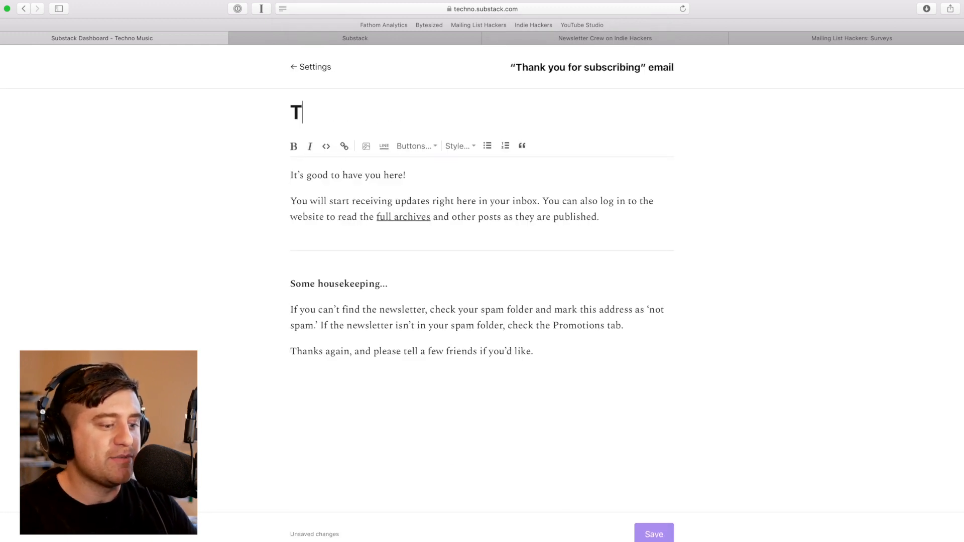
pyautogui.write('hanks for subscrib')
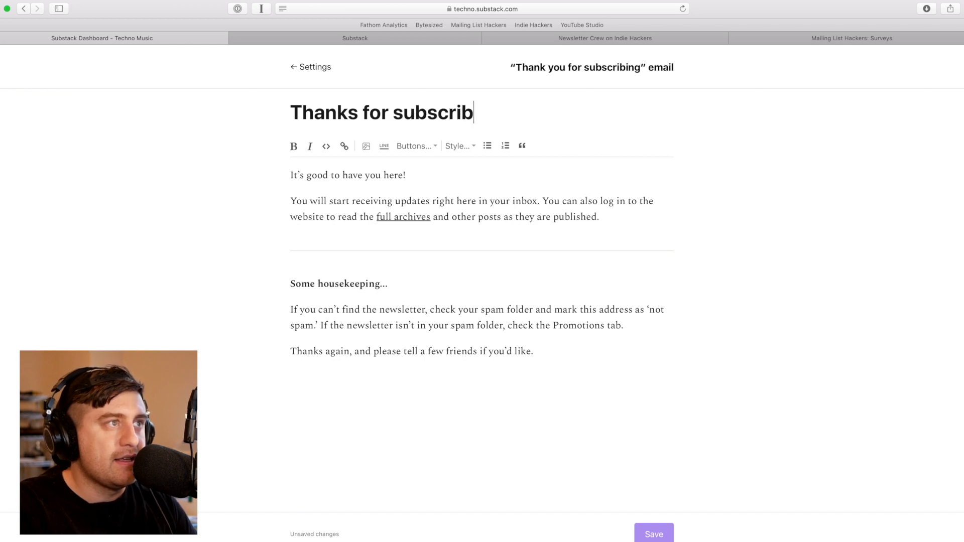
pyautogui.write('ing, ')
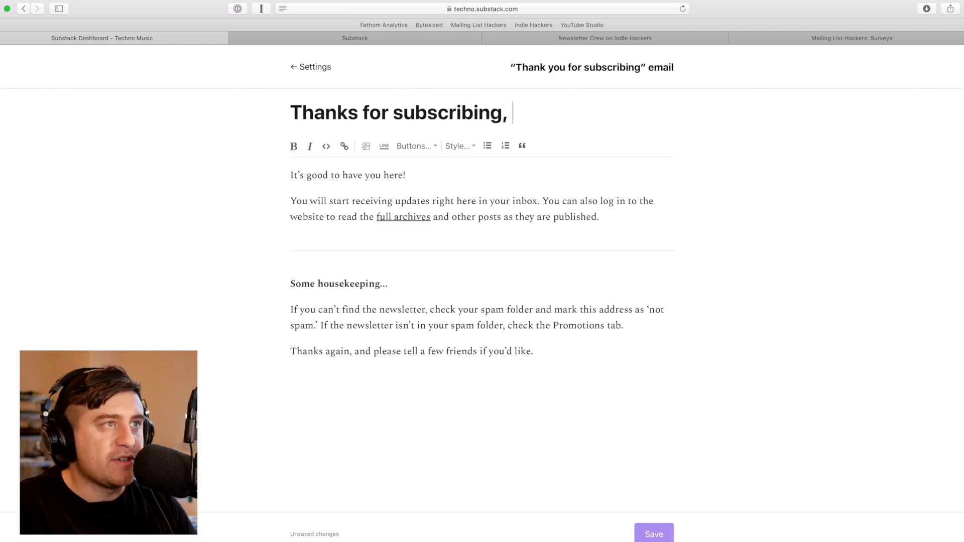
pyautogui.write("let's liste")
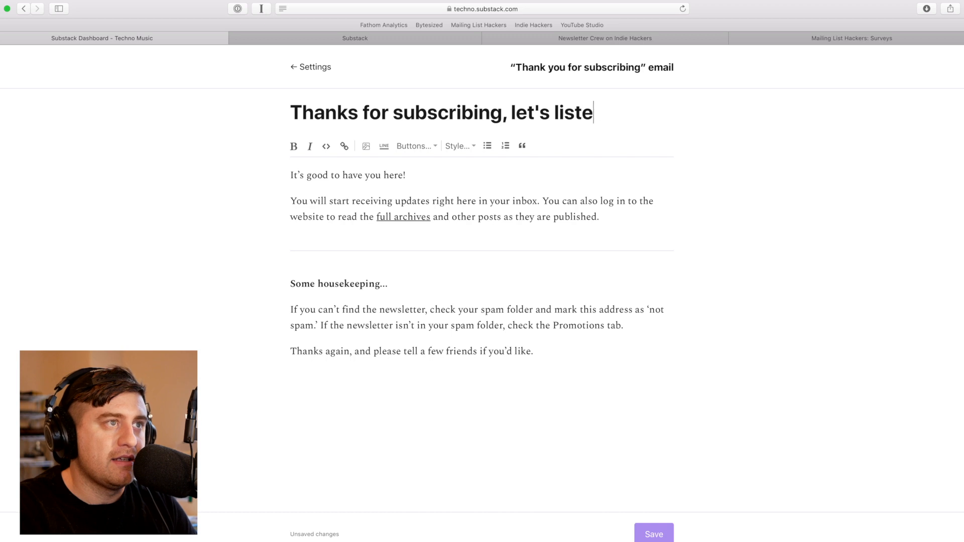
pyautogui.write('n to some cool')
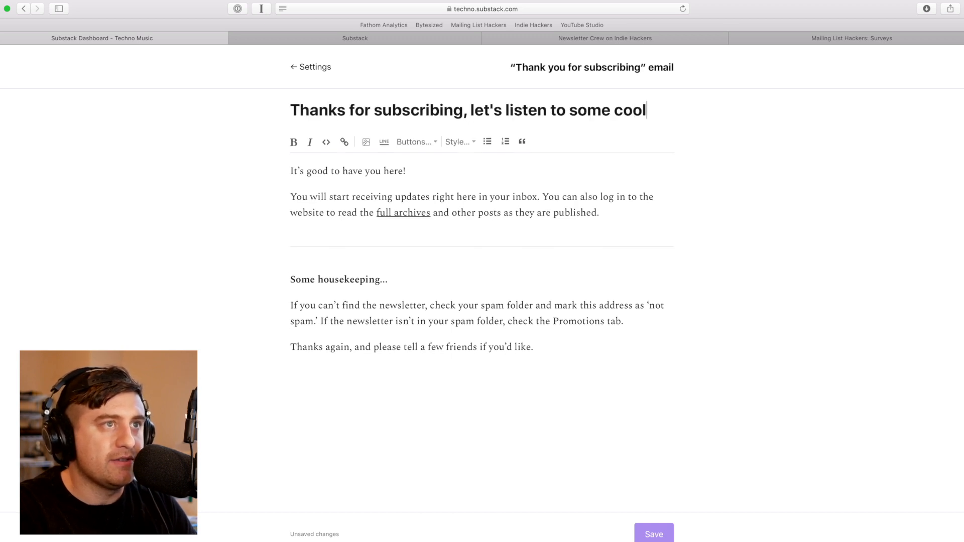
pyautogui.write(' music together')
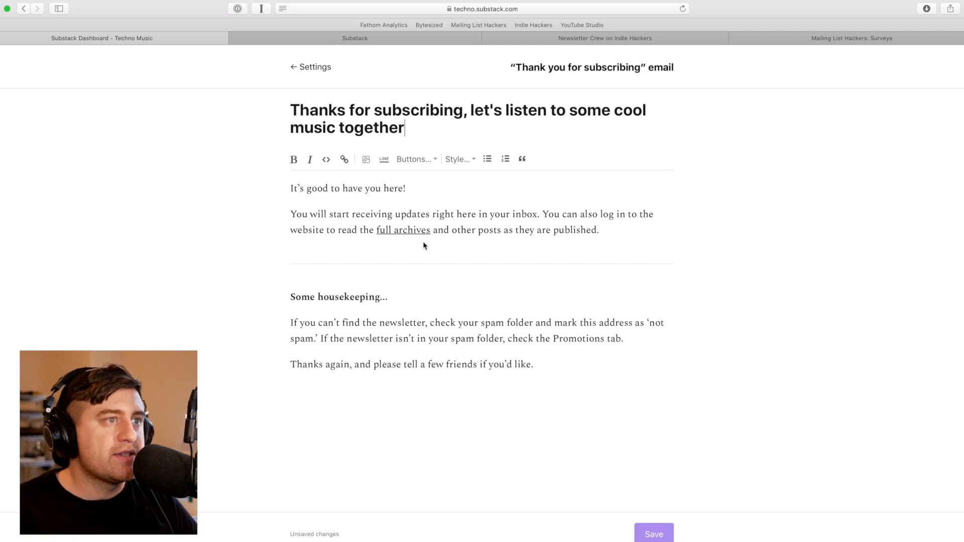
pyautogui.click(653, 535)
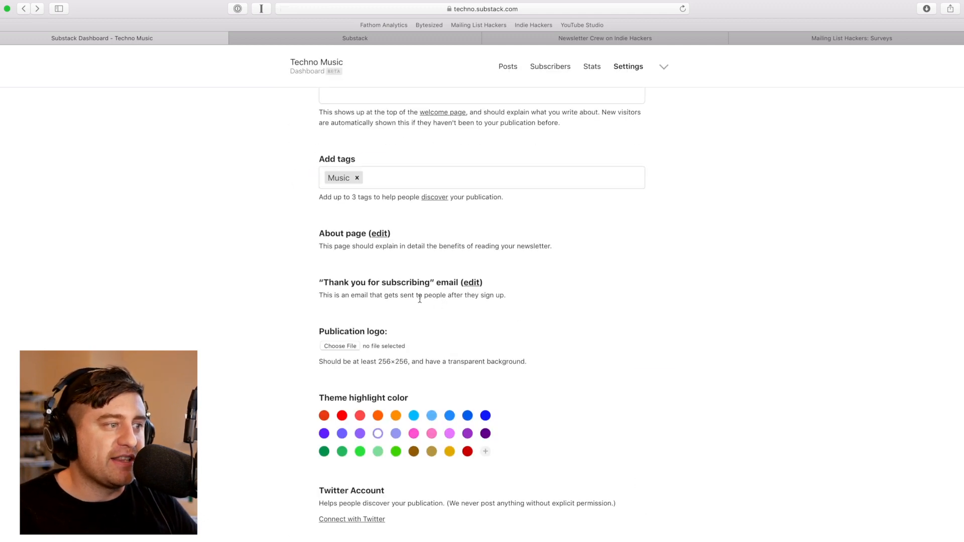
pyautogui.scroll(-3, 421, 304)
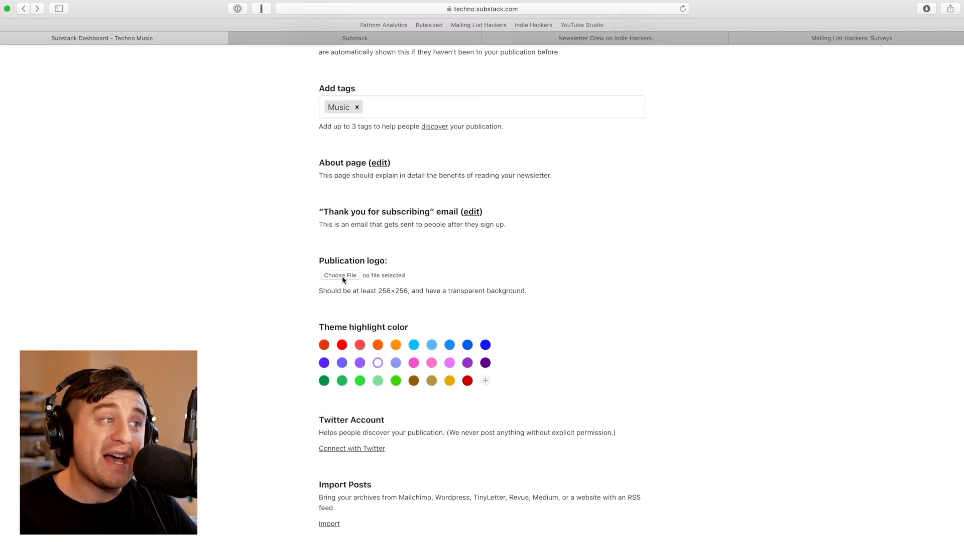
pyautogui.click(485, 381)
pyautogui.moveTo(424, 412); pyautogui.dragTo(328, 415)
pyautogui.click(342, 363)
pyautogui.click(345, 405)
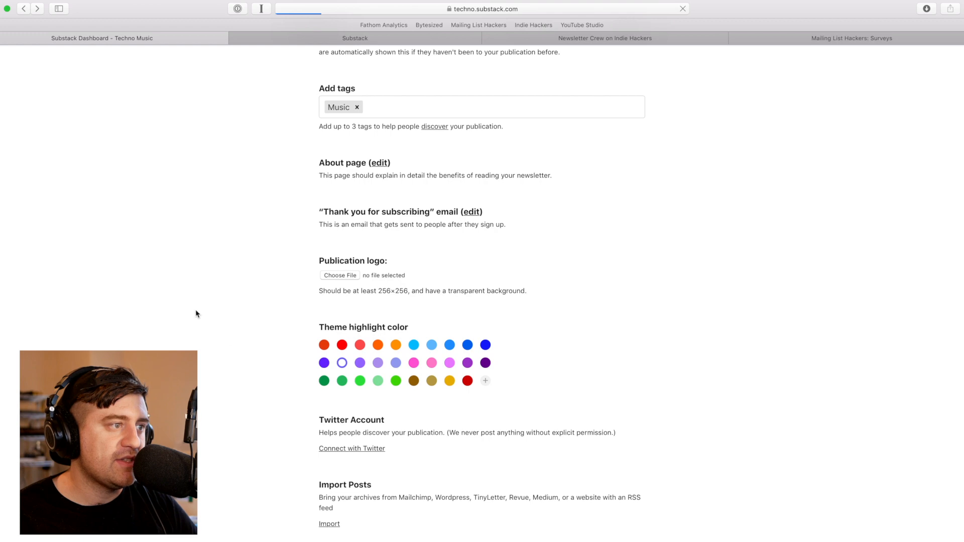
pyautogui.scroll(-3, 269, 357)
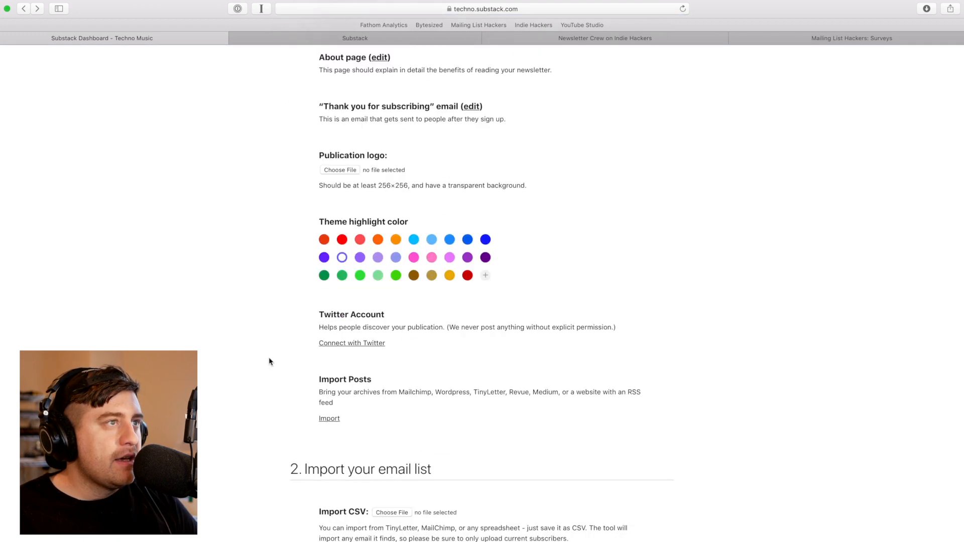
pyautogui.scroll(-2, 263, 330)
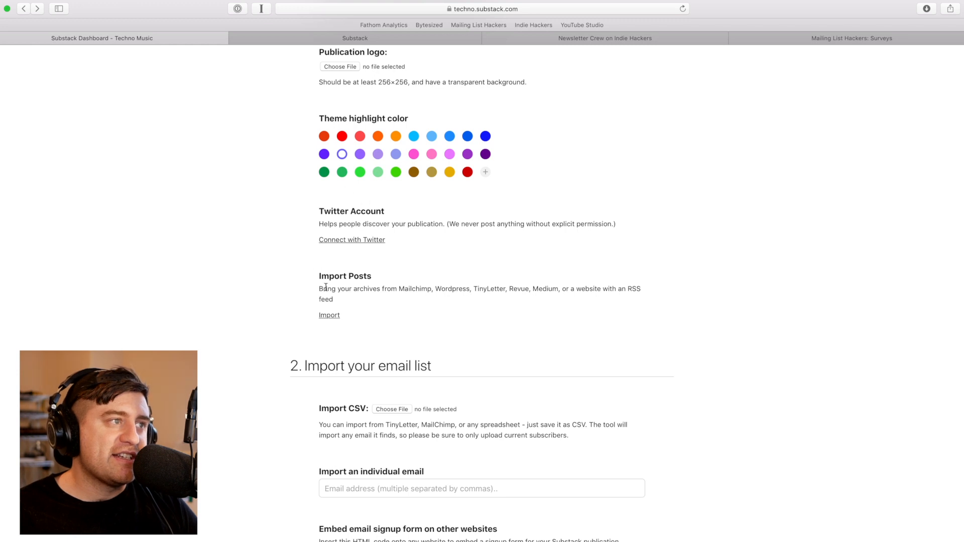
pyautogui.scroll(-1, 333, 318)
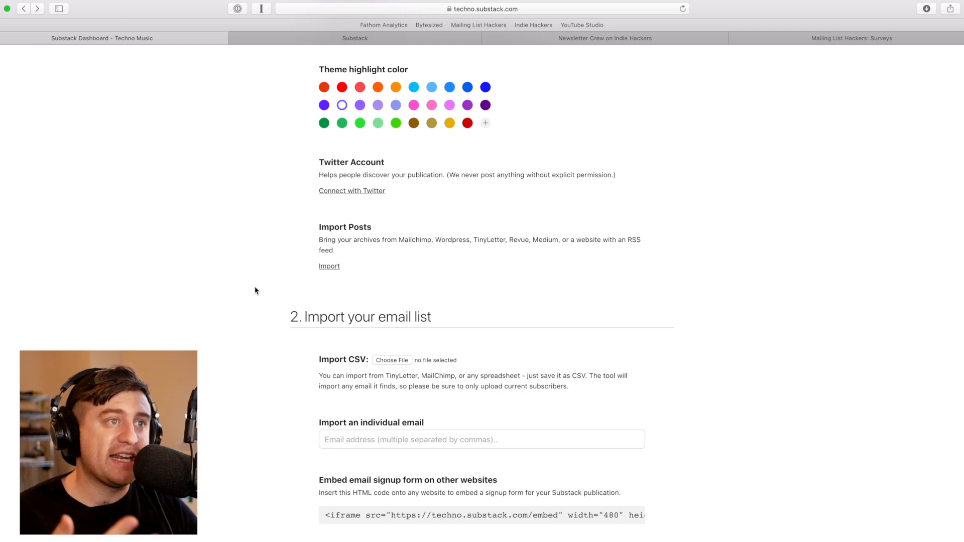
pyautogui.scroll(-2, 343, 338)
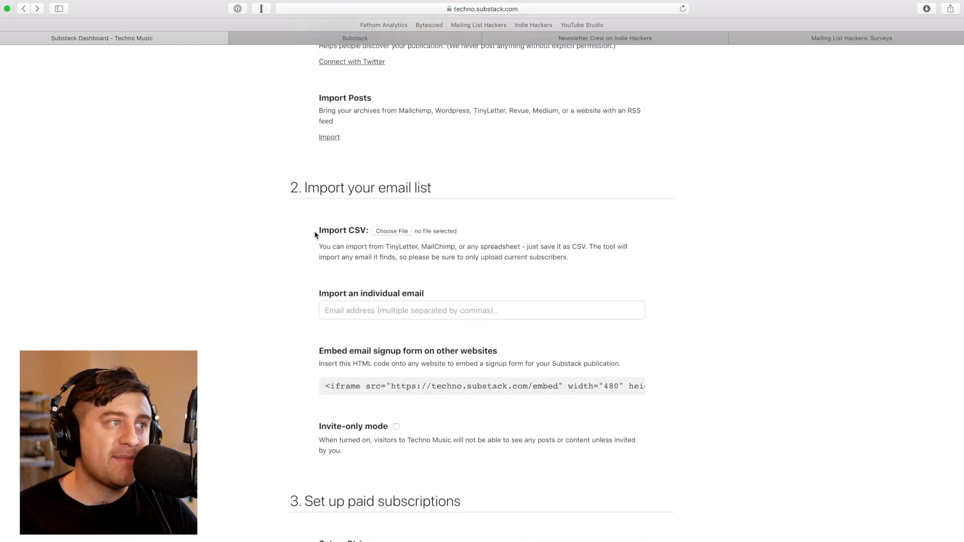
pyautogui.scroll(-2, 394, 273)
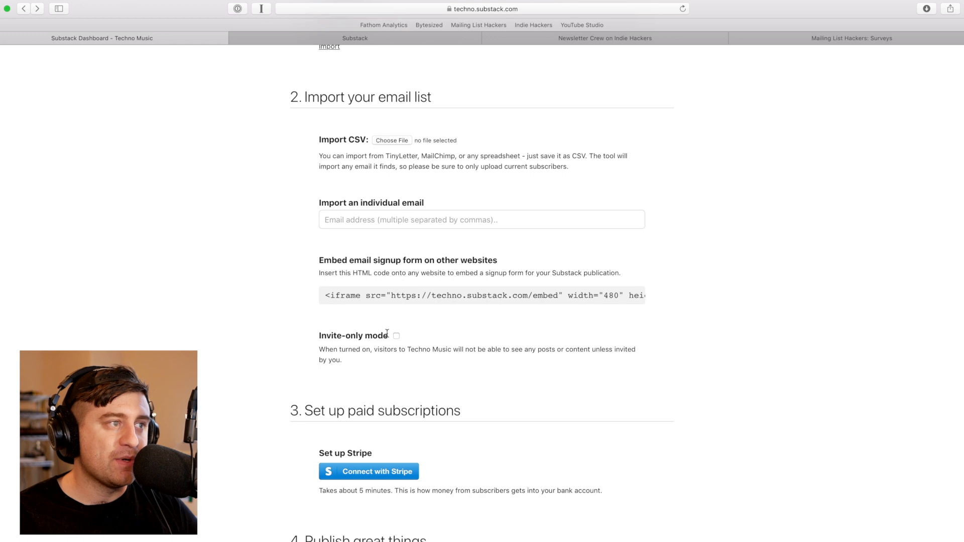
pyautogui.scroll(-2, 273, 271)
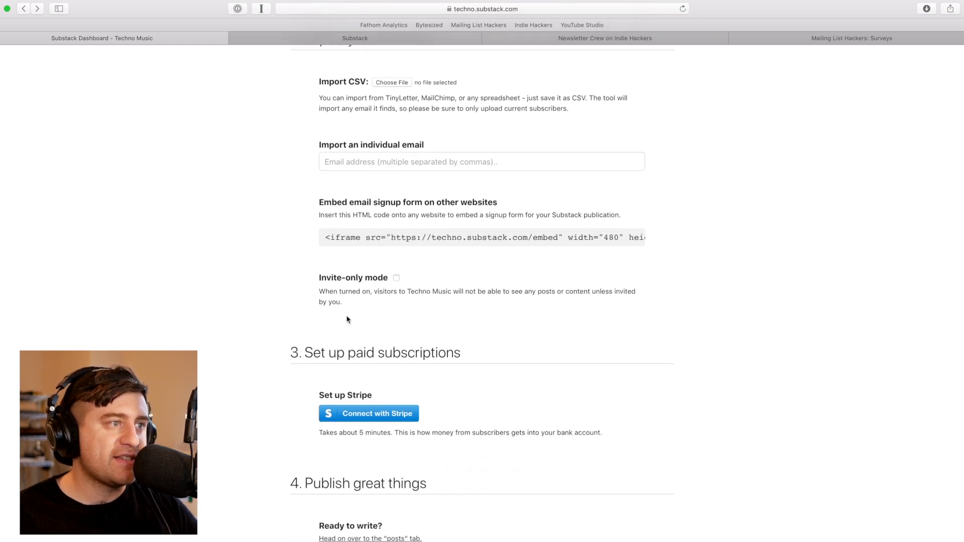
pyautogui.scroll(-4, 347, 319)
pyautogui.scroll(-2, 282, 144)
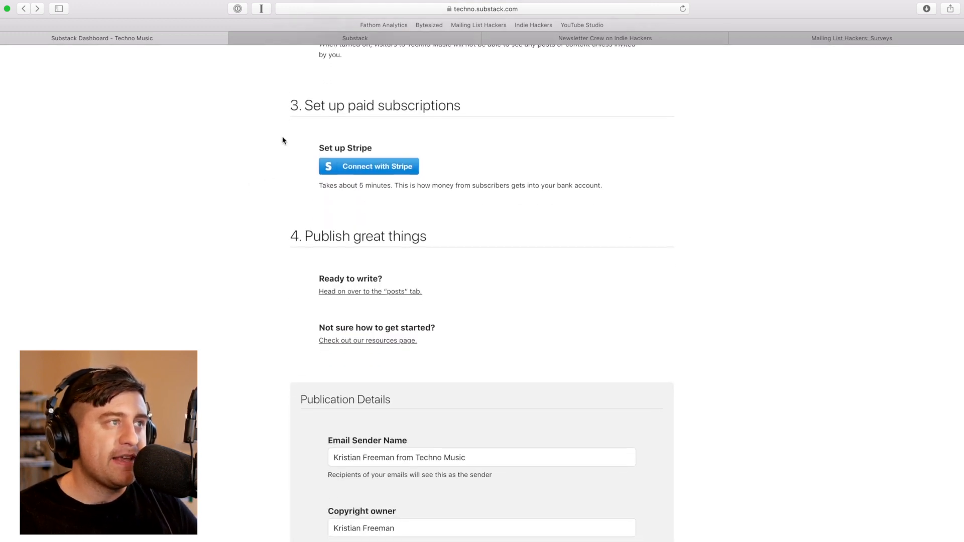
pyautogui.scroll(1, 246, 203)
pyautogui.moveTo(284, 100); pyautogui.dragTo(461, 100)
pyautogui.click(462, 102)
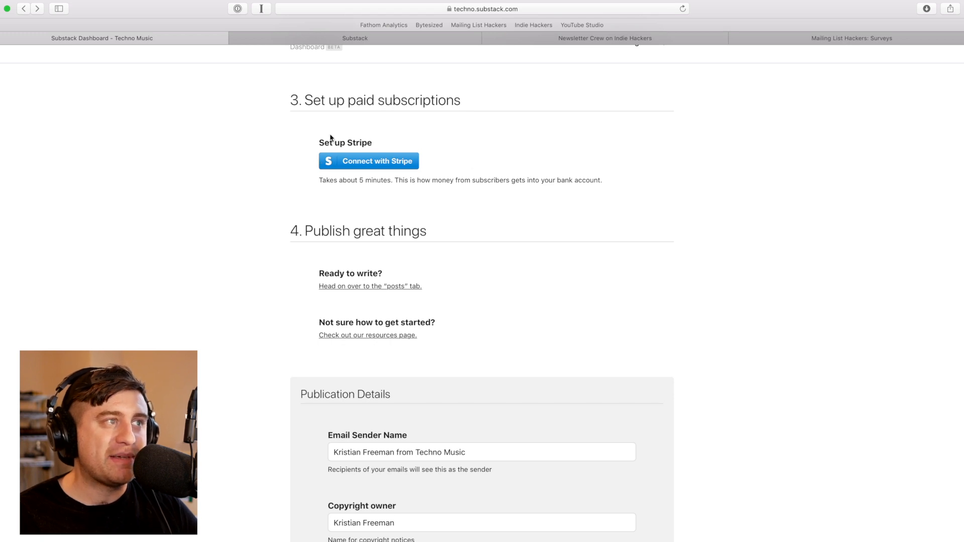
pyautogui.scroll(-3, 314, 161)
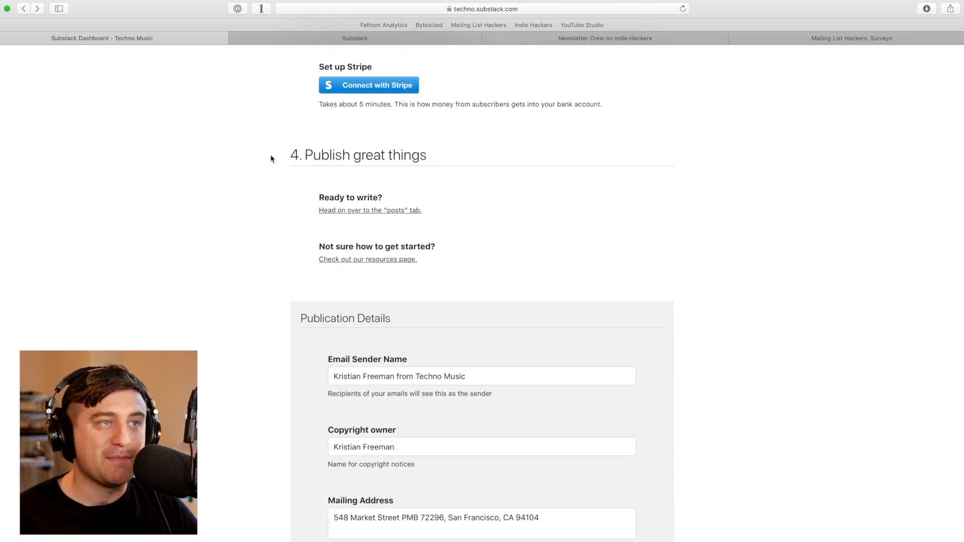
pyautogui.scroll(-10, 266, 242)
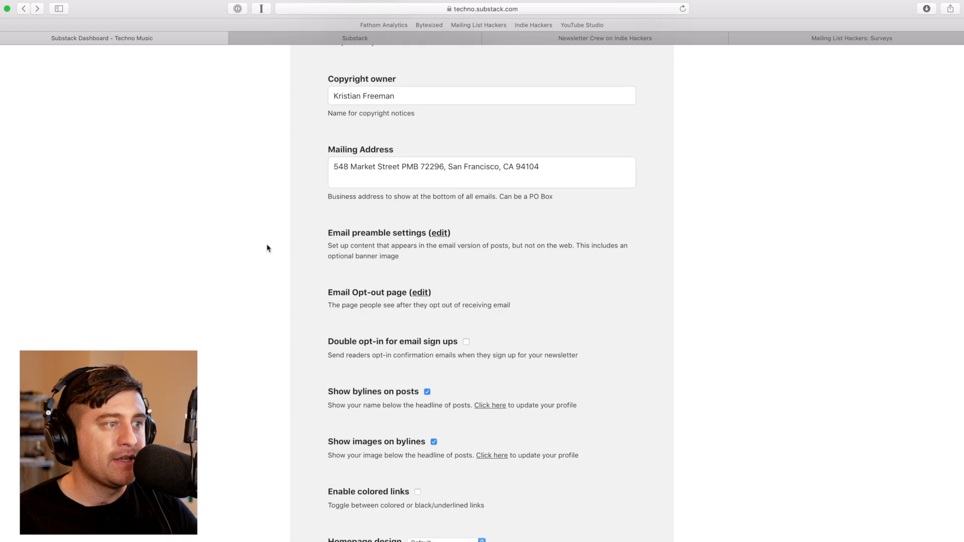
pyautogui.scroll(-15, 267, 248)
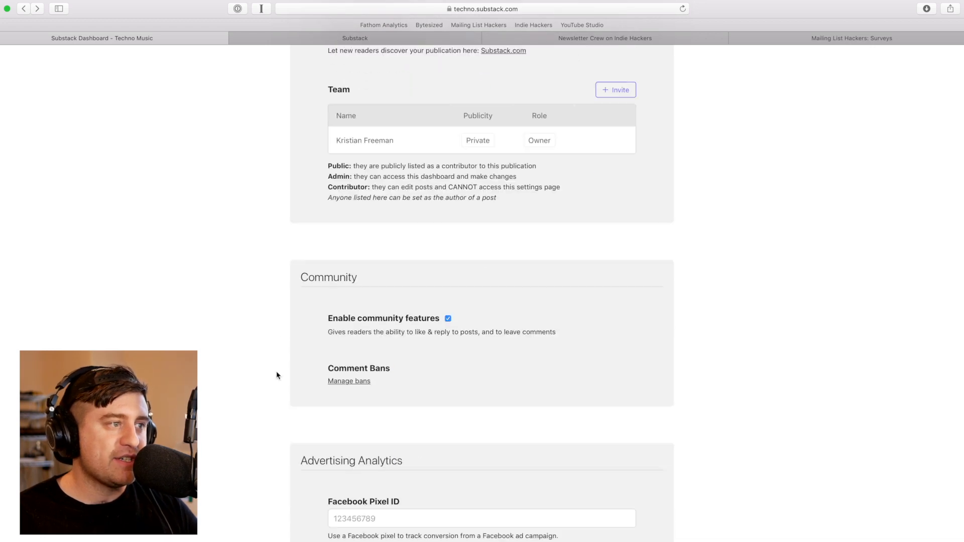
pyautogui.scroll(-15, 277, 374)
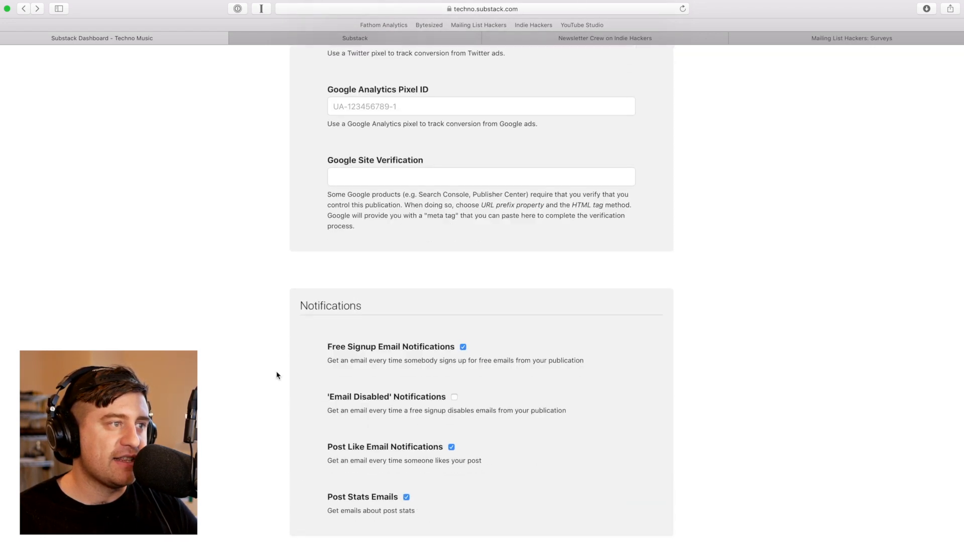
pyautogui.scroll(-12, 276, 375)
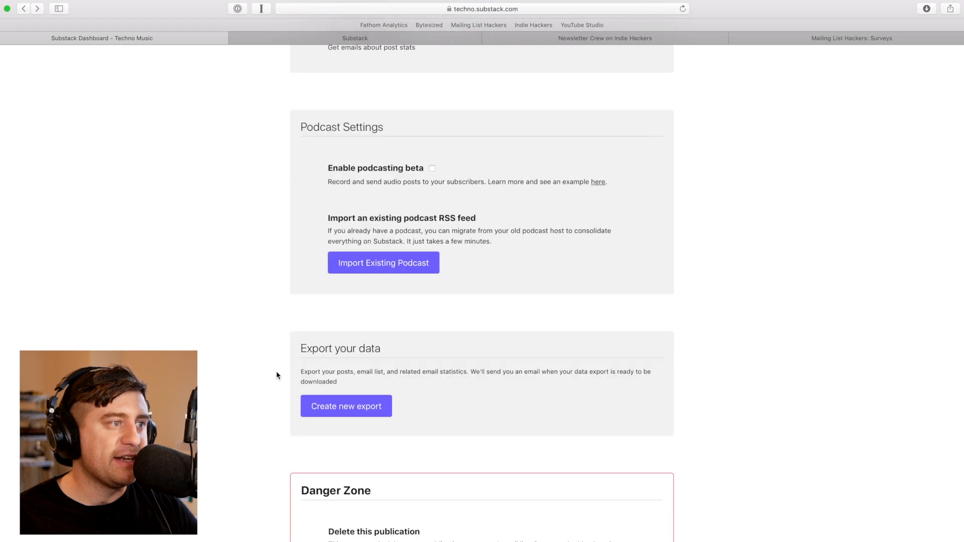
pyautogui.scroll(-5, 277, 382)
pyautogui.scroll(20, 253, 377)
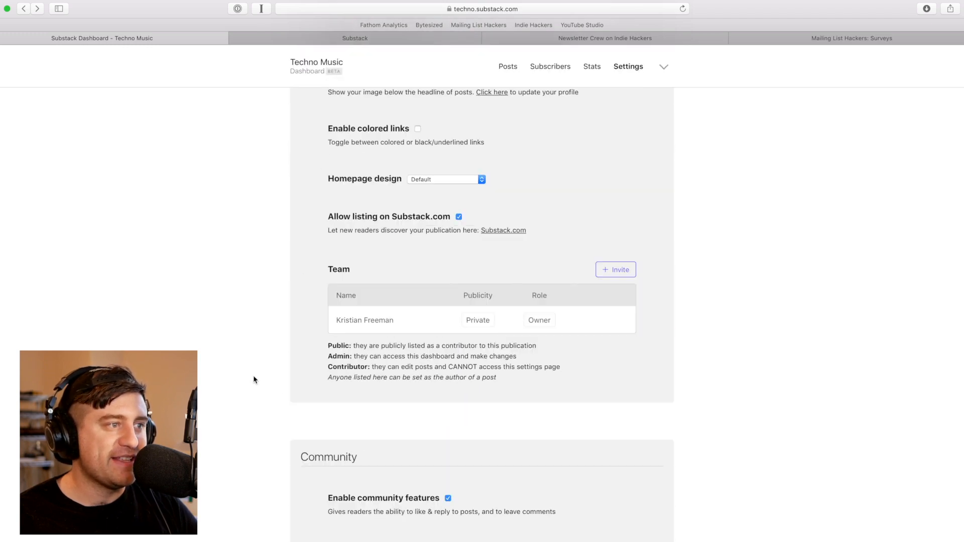
pyautogui.scroll(20, 253, 380)
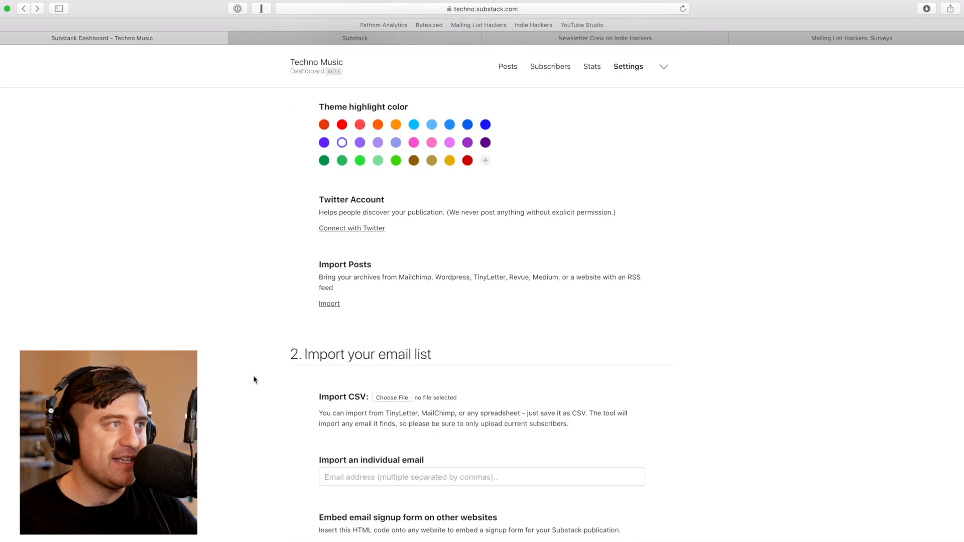
# Open the published welcome post from Posts and highlight its handle phrase and sign-up sentence
pyautogui.click(506, 71)
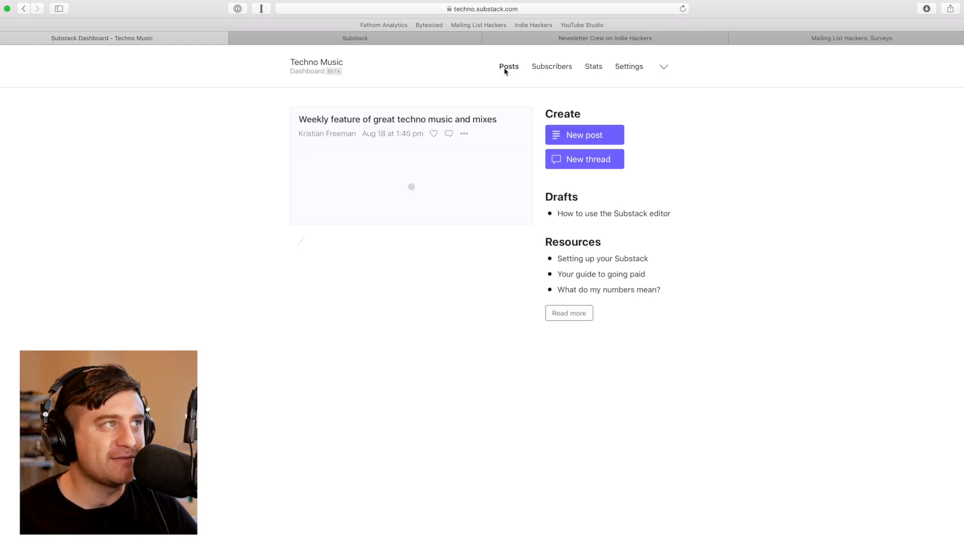
pyautogui.click(479, 120)
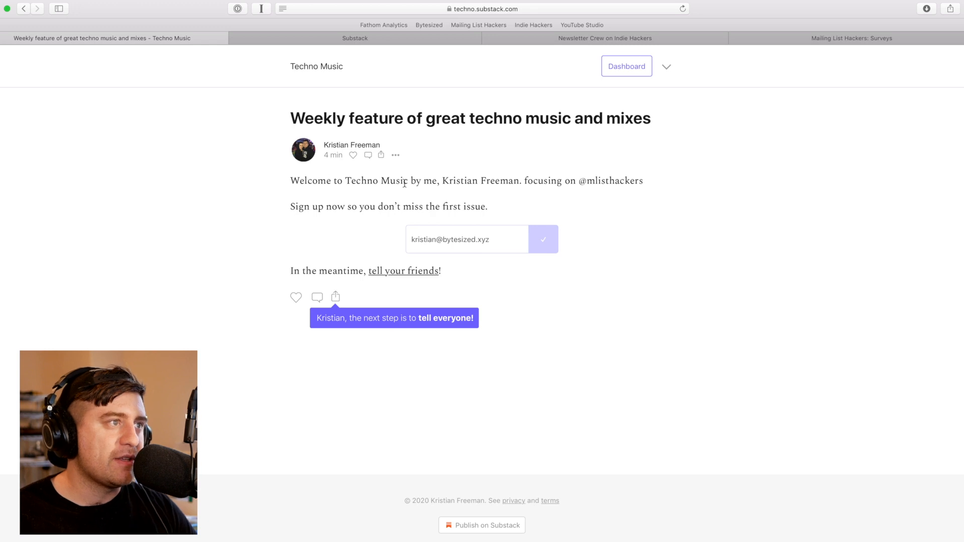
pyautogui.moveTo(525, 180); pyautogui.dragTo(669, 181)
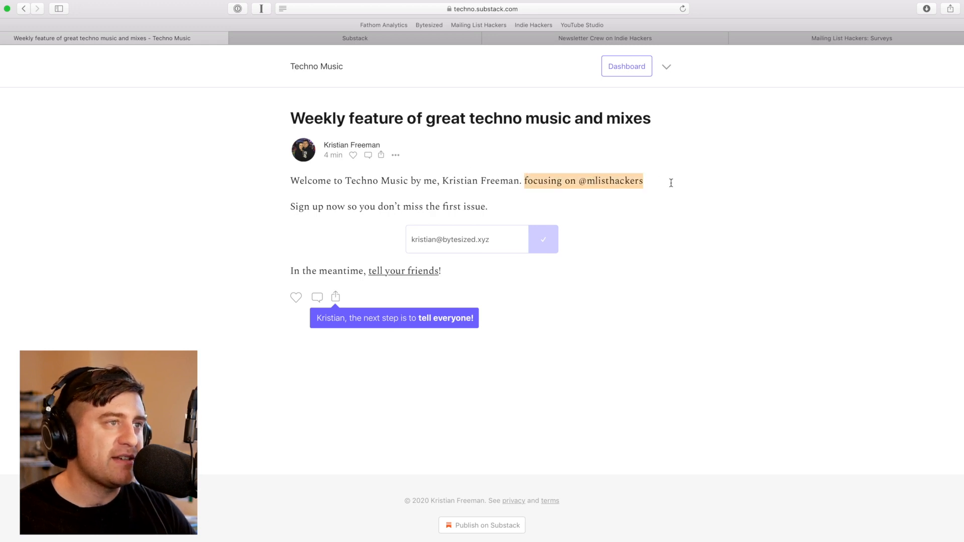
pyautogui.click(651, 181)
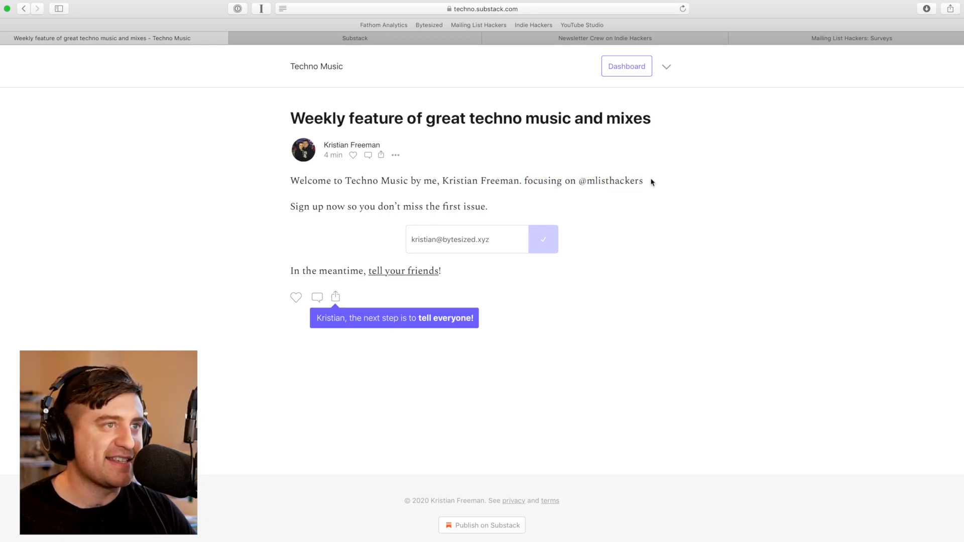
pyautogui.moveTo(289, 206); pyautogui.dragTo(502, 209)
pyautogui.click(502, 209)
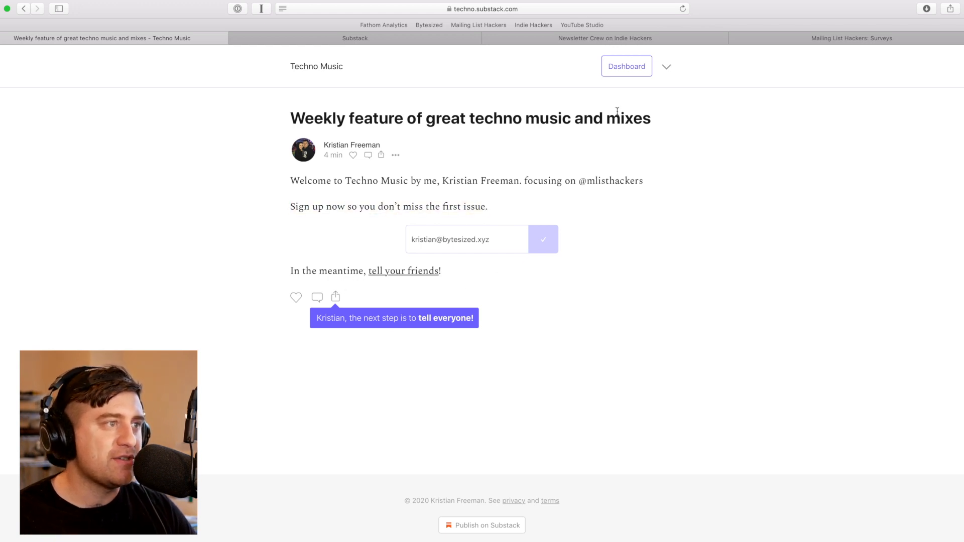
# Edit the welcome post, view its post settings, then leave the editor without saving changes
pyautogui.click(618, 71)
pyautogui.click(463, 135)
pyautogui.click(454, 152)
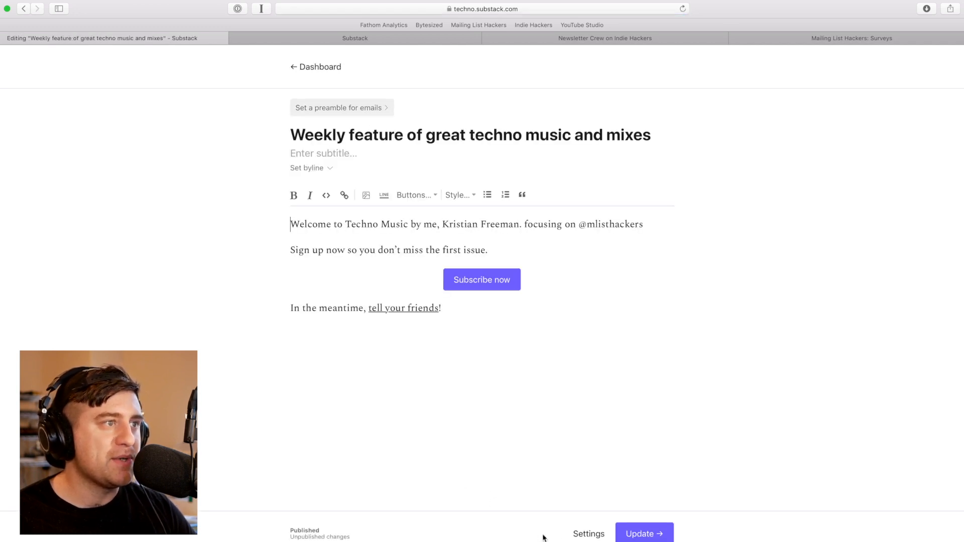
pyautogui.click(588, 533)
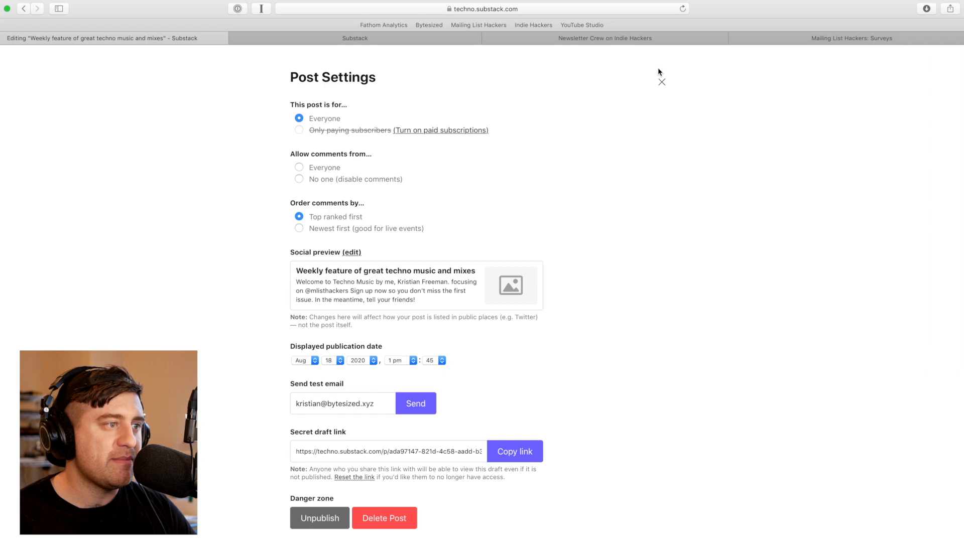
pyautogui.click(661, 82)
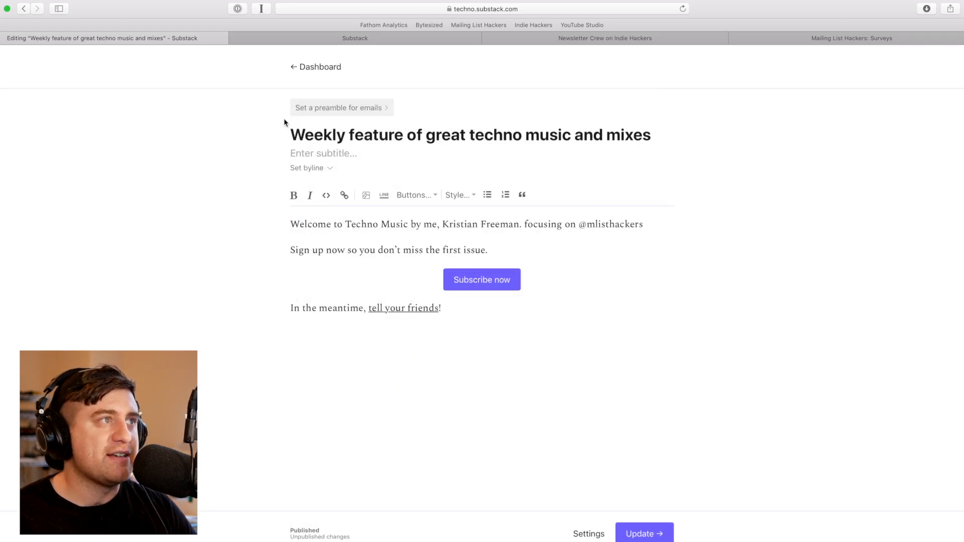
pyautogui.click(316, 65)
pyautogui.click(577, 297)
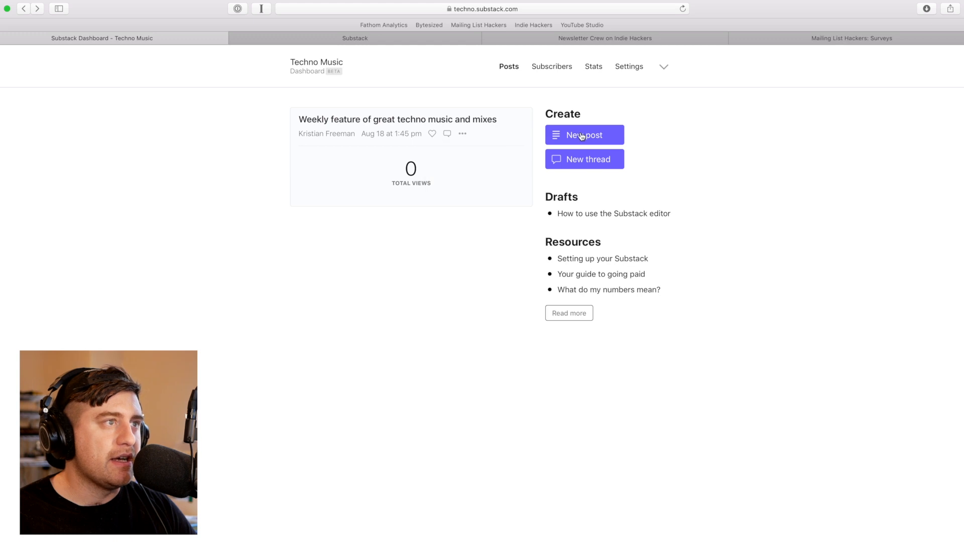
pyautogui.click(581, 137)
# Title the new post 'Techno Music #001' and write its welcome message body
pyautogui.click(339, 137)
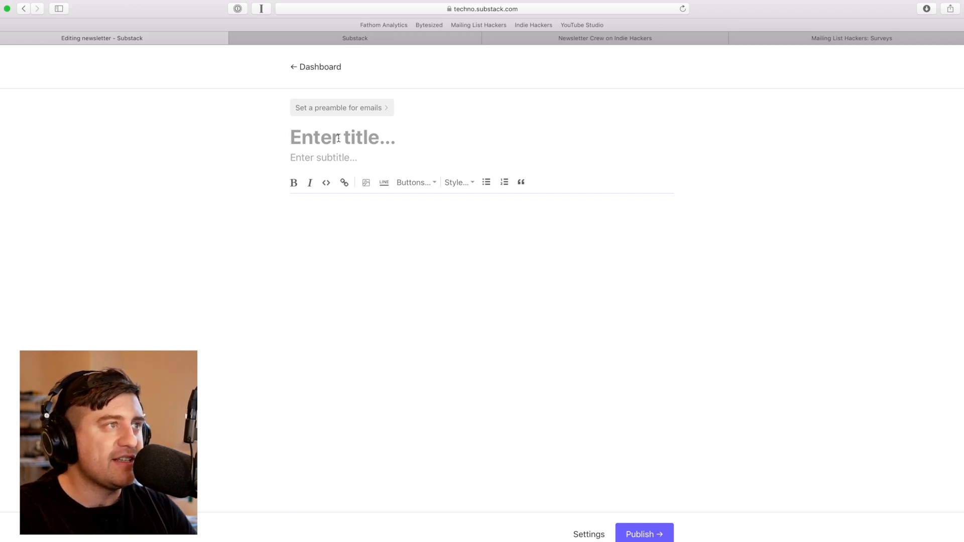
pyautogui.write('Techno Music #001')
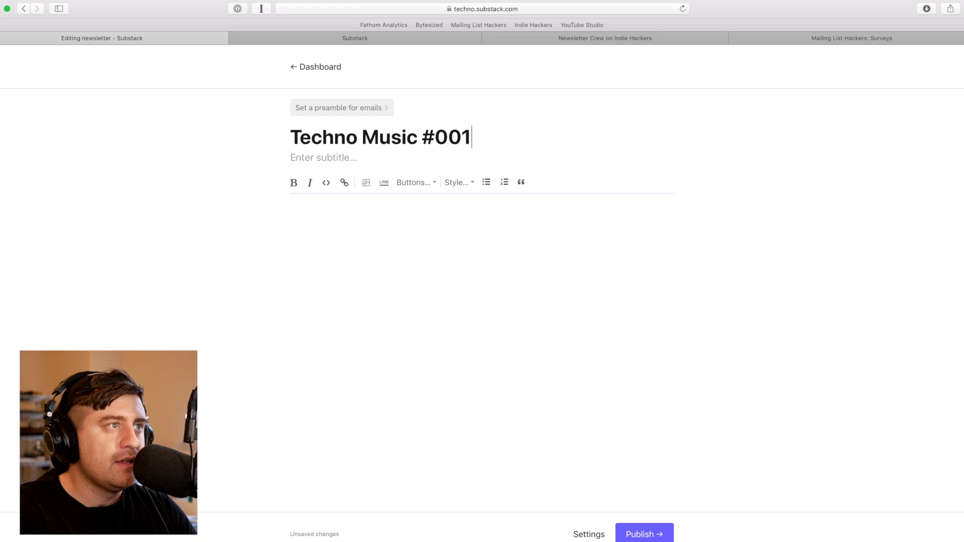
pyautogui.click(325, 152)
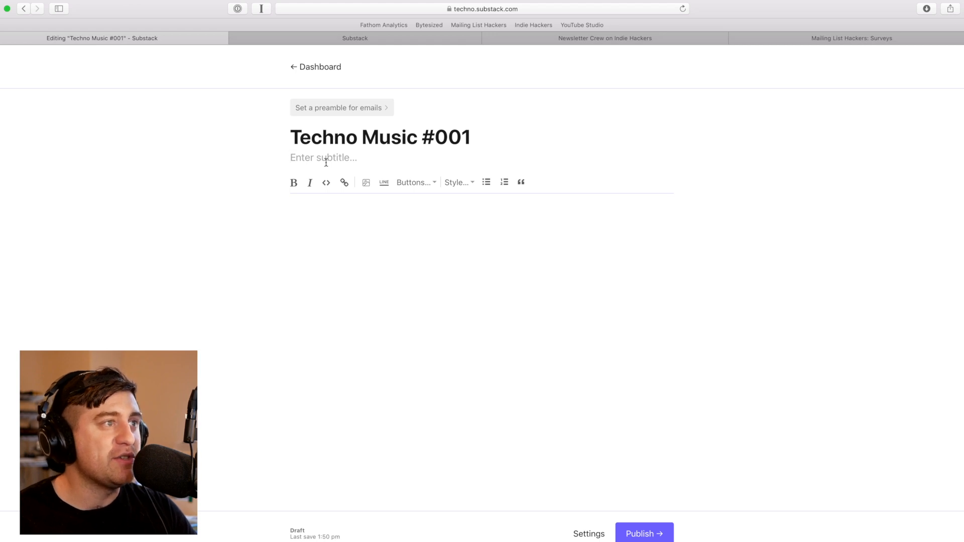
pyautogui.click(335, 211)
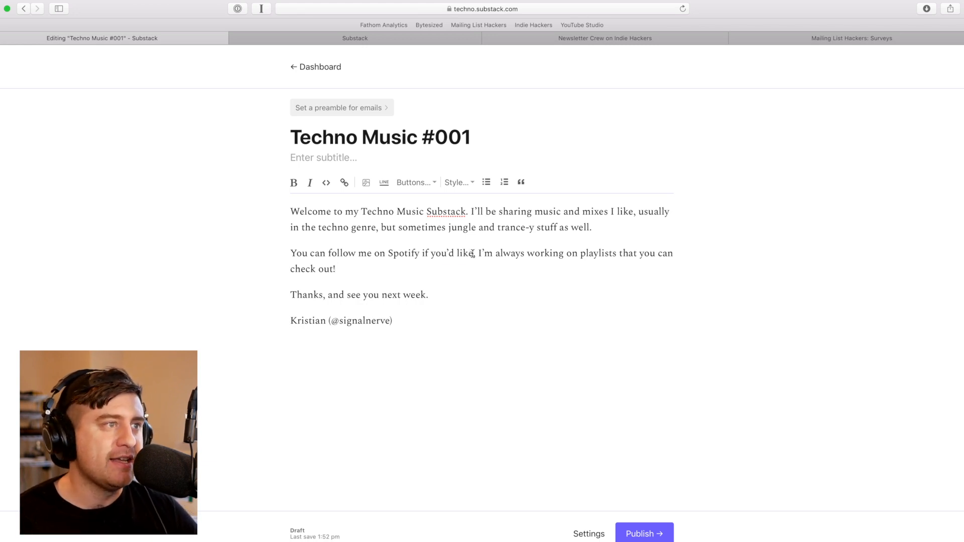
# Link the Spotify follow sentence to the copied Spotify profile address
pyautogui.moveTo(472, 253); pyautogui.dragTo(259, 251)
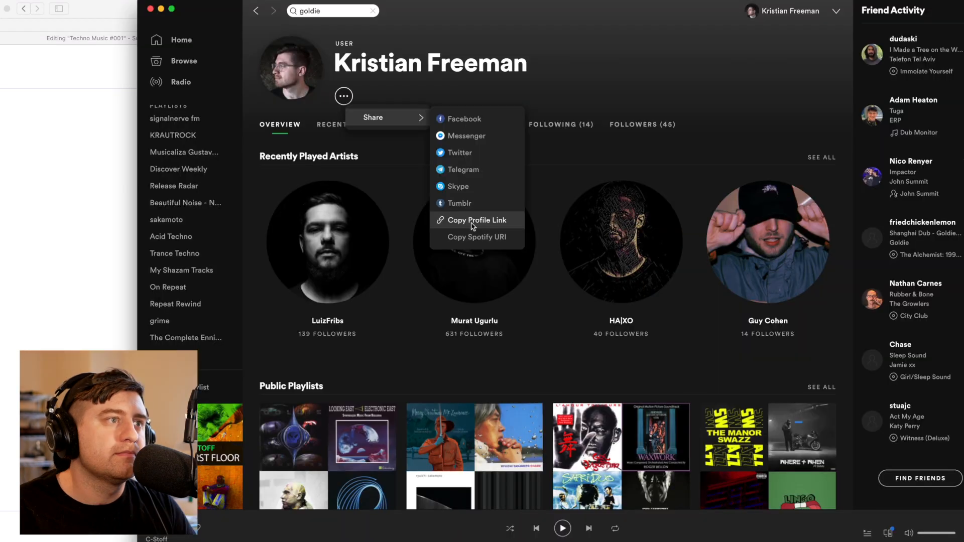
pyautogui.click(505, 218)
pyautogui.click(39, 261)
pyautogui.press('super+v')
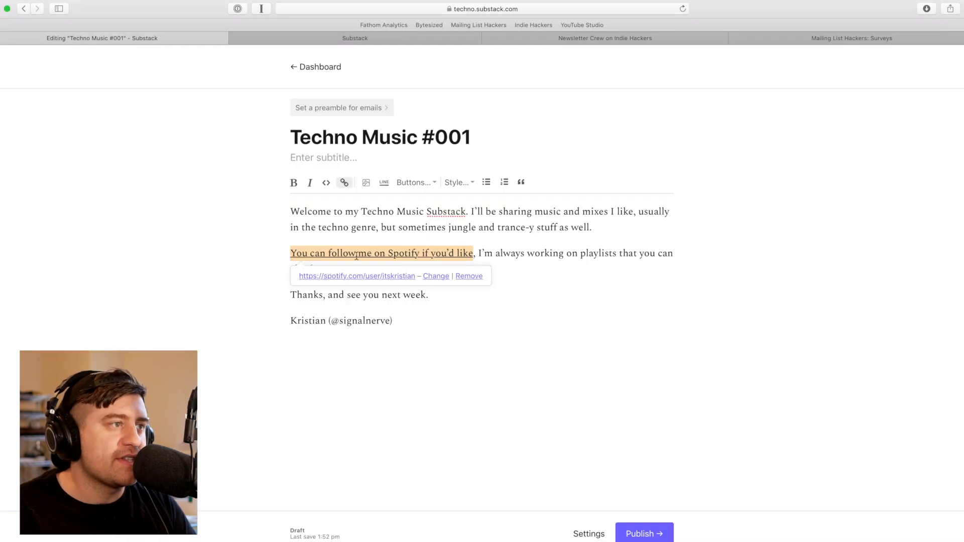
pyautogui.click(434, 281)
pyautogui.press('super+v')
pyautogui.press('Return')
pyautogui.doubleClick(361, 321)
pyautogui.press('Left')
pyautogui.press('Left')
pyautogui.hotkey('shift', 'alt', 'Right')
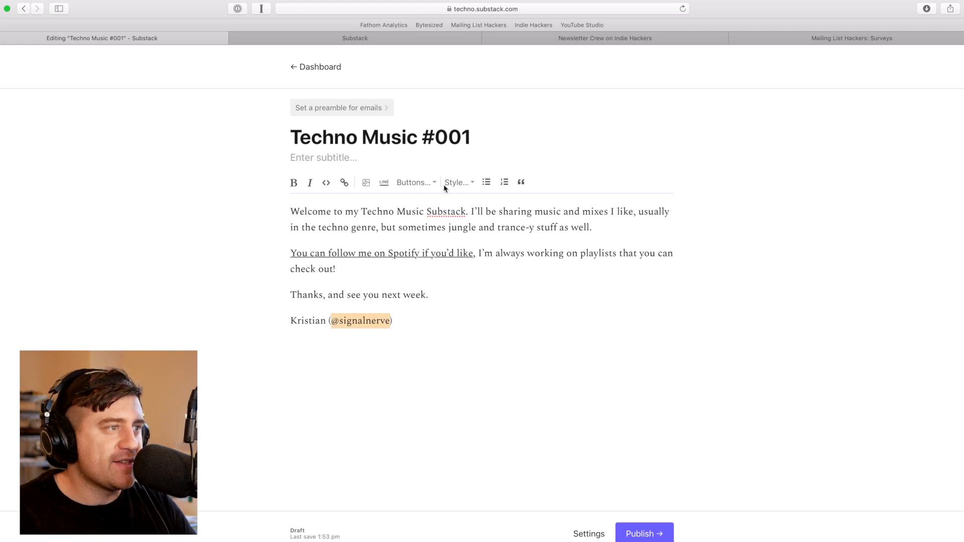
pyautogui.click(343, 184)
pyautogui.write('https:/')
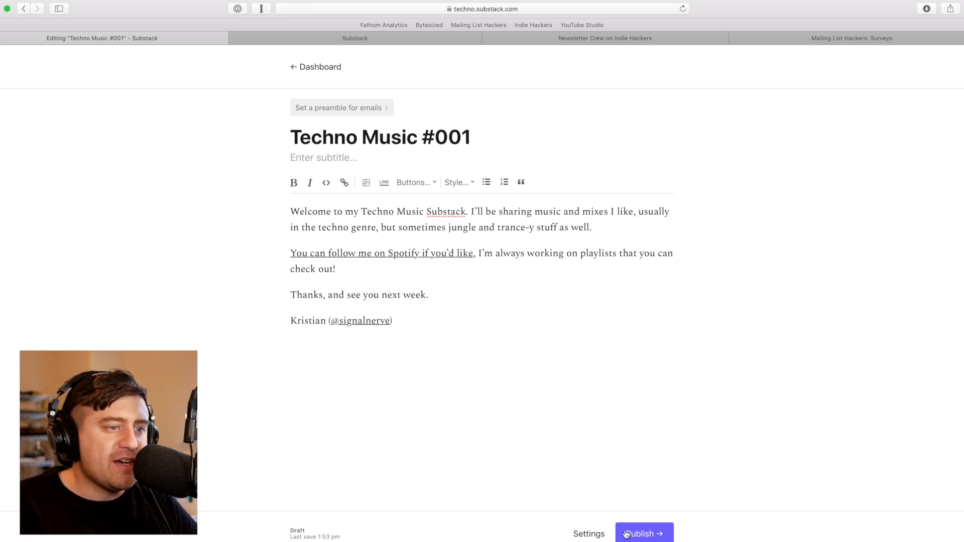
pyautogui.click(321, 67)
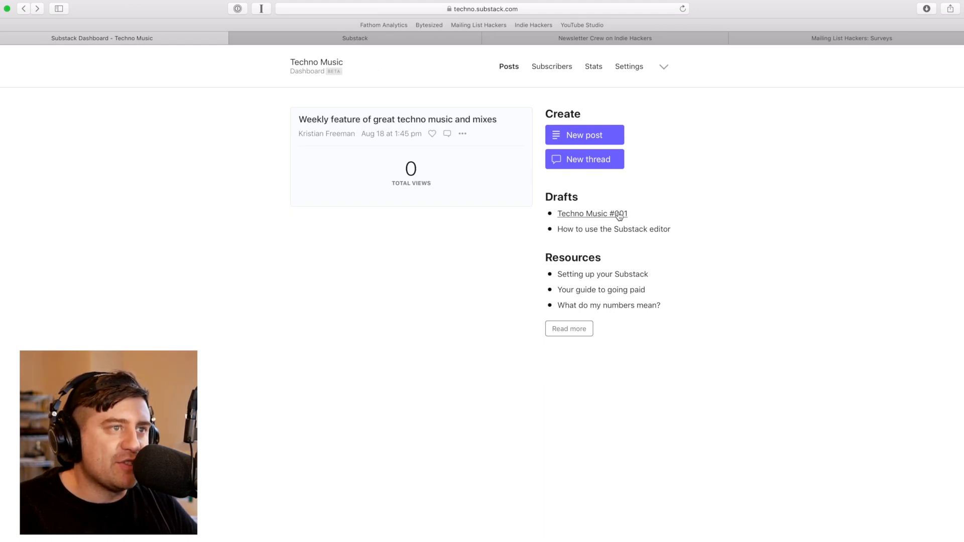
# Import a subscriber's e-mail address as a free signup from the Subscribers page
pyautogui.click(553, 67)
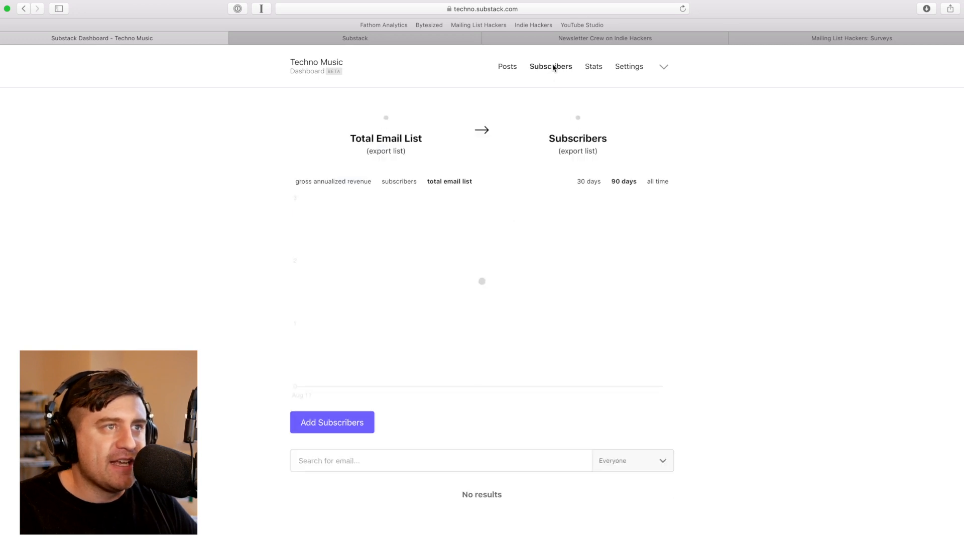
pyautogui.click(353, 425)
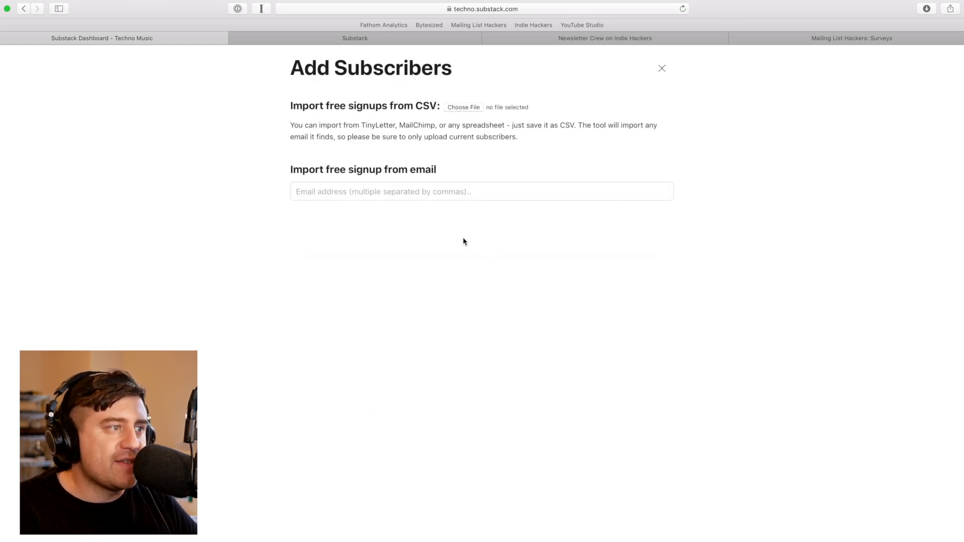
pyautogui.click(396, 186)
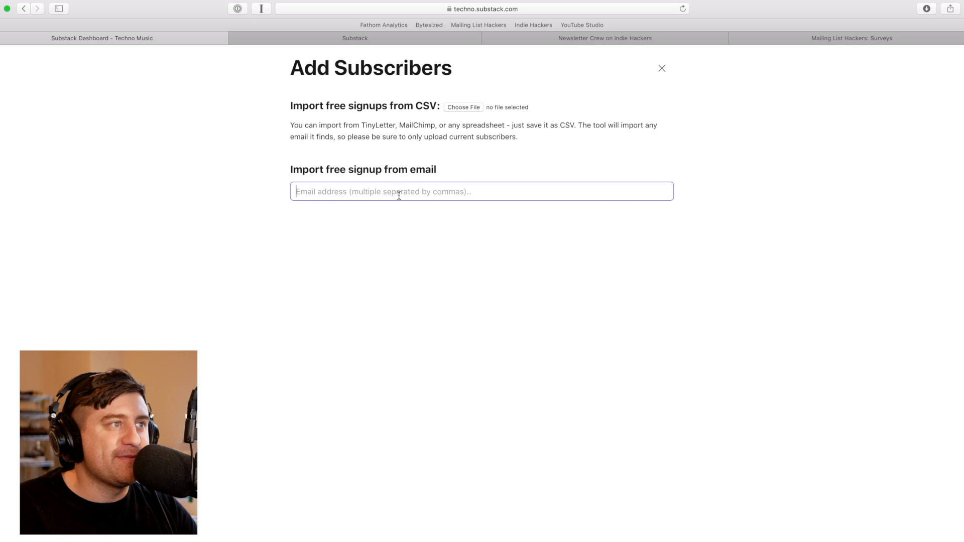
pyautogui.click(308, 221)
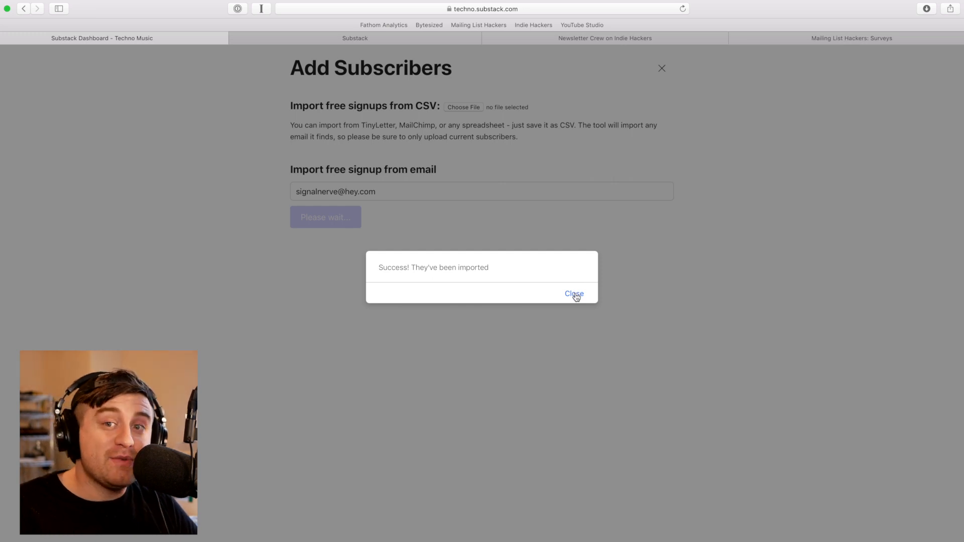
# Dismiss the import dialogs and open the new subscriber's Edit Subscription options
pyautogui.click(575, 295)
pyautogui.click(662, 68)
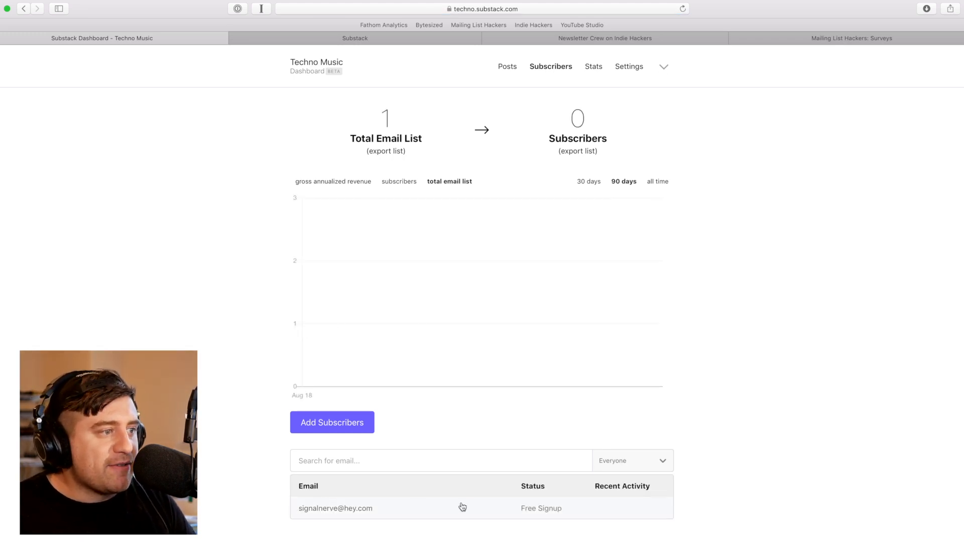
pyautogui.click(542, 508)
pyautogui.click(349, 265)
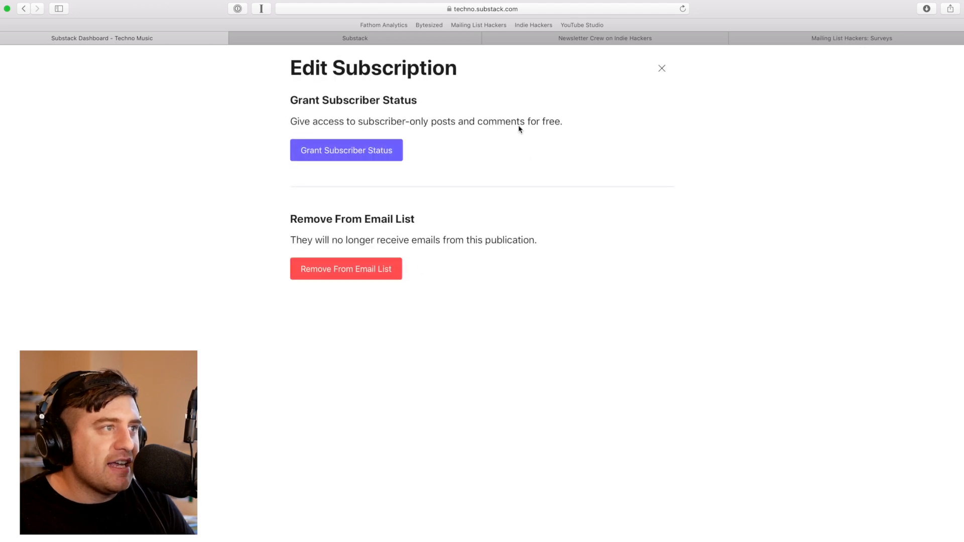
# Grant the imported subscriber a complimentary subscription, then return to the posts dashboard
pyautogui.click(367, 157)
pyautogui.click(579, 297)
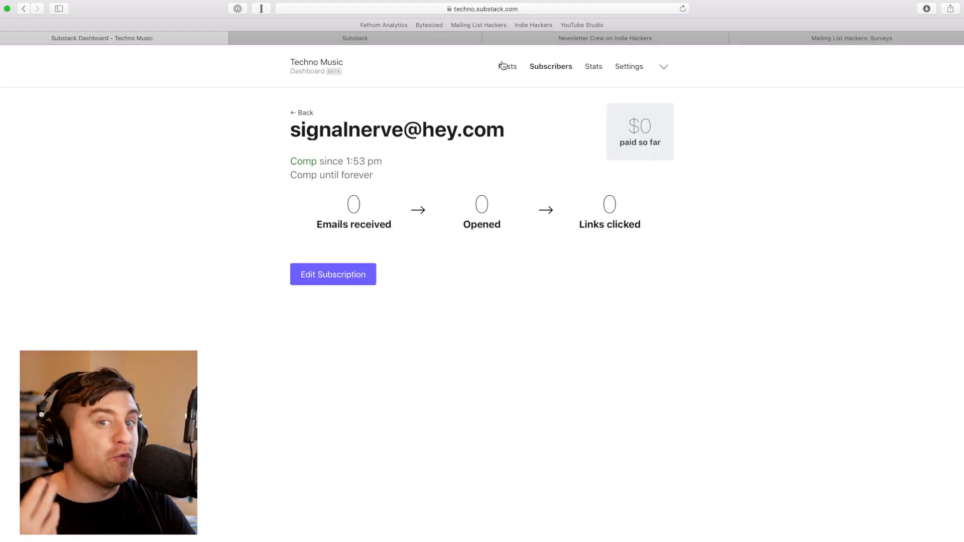
pyautogui.click(504, 67)
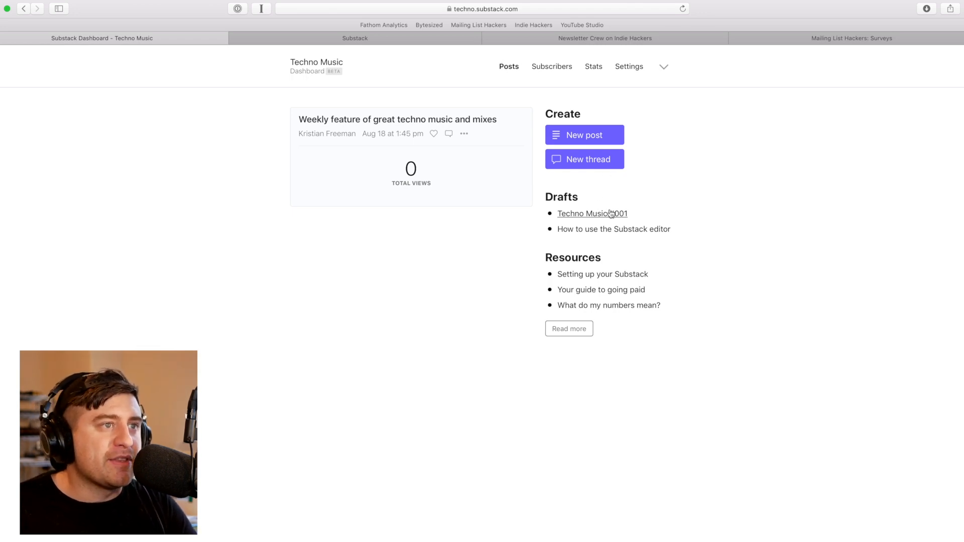
# Open the 'Techno Music #001' draft and bring up its Publish dialog
pyautogui.click(569, 216)
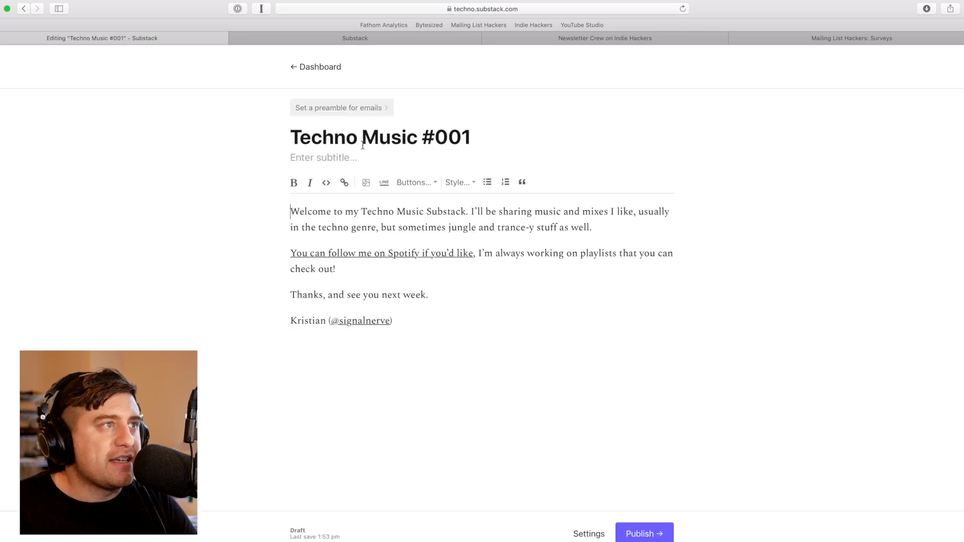
pyautogui.click(643, 532)
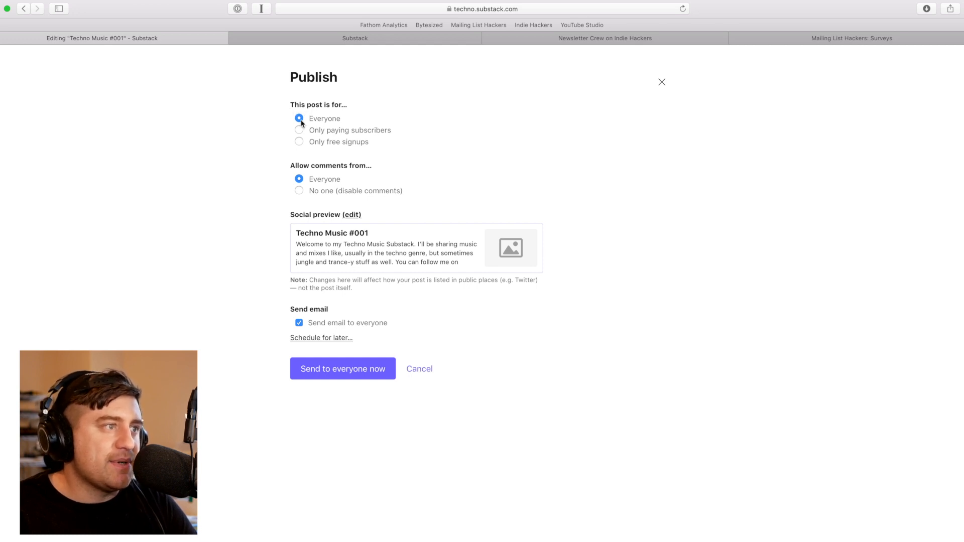
# Set audience and comments to Everyone, skip scheduling, and send Techno Music #001 to everyone now
pyautogui.click(358, 131)
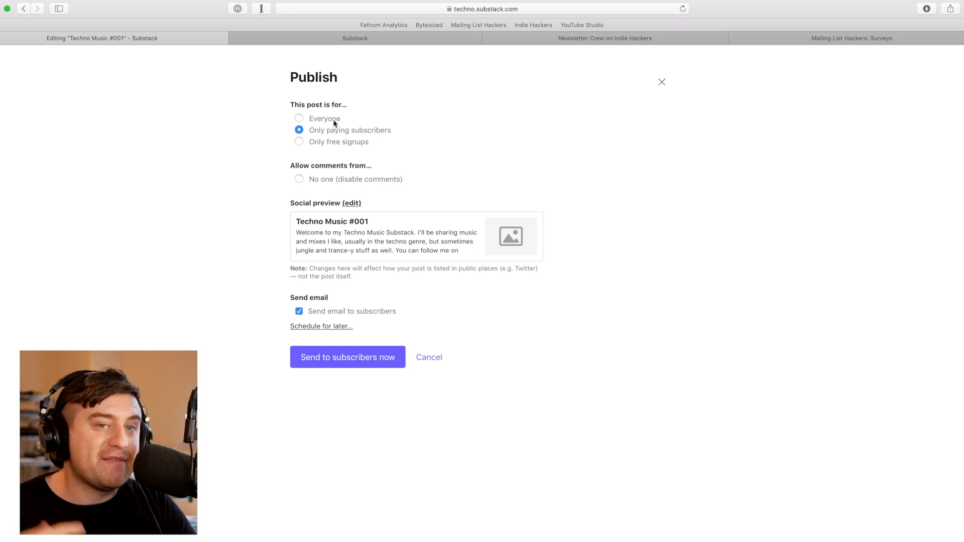
pyautogui.click(336, 144)
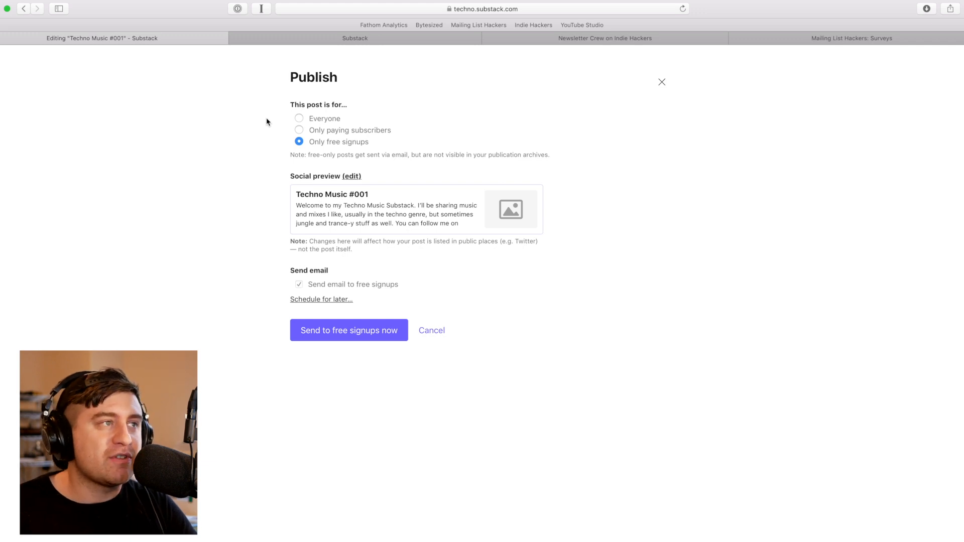
pyautogui.click(318, 122)
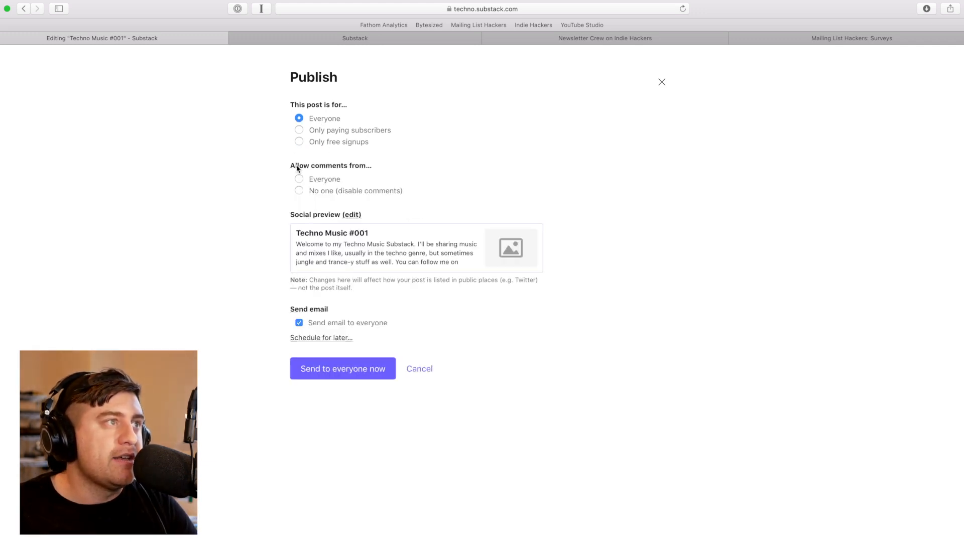
pyautogui.click(314, 178)
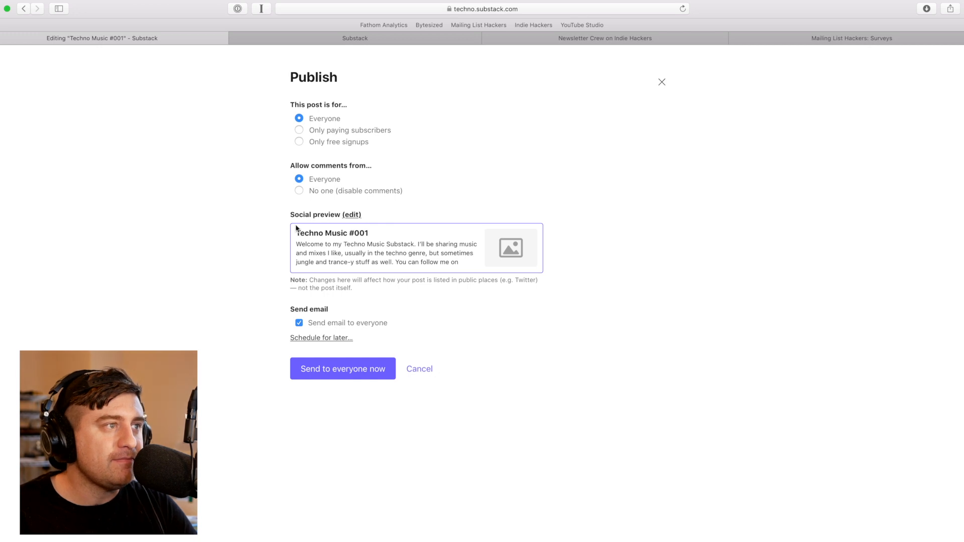
pyautogui.moveTo(504, 256)
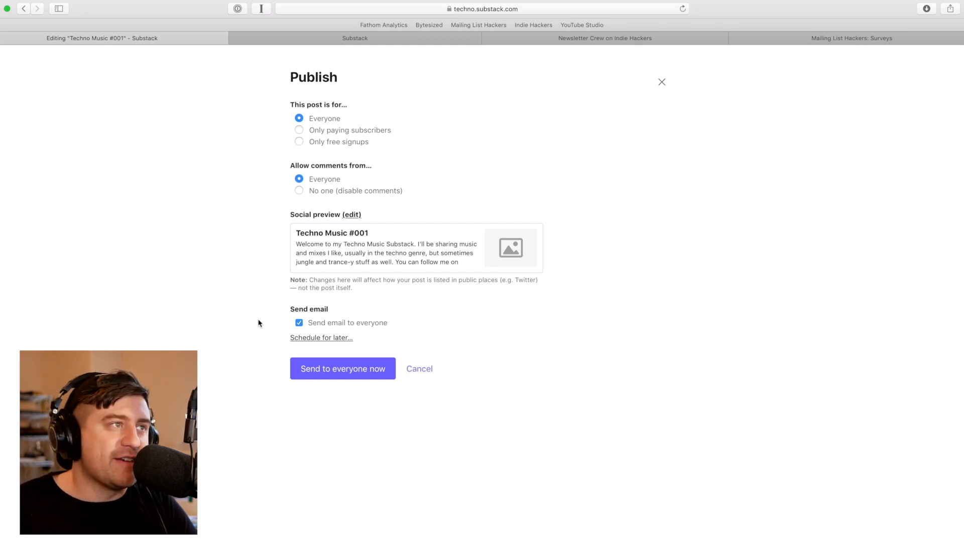
pyautogui.click(331, 339)
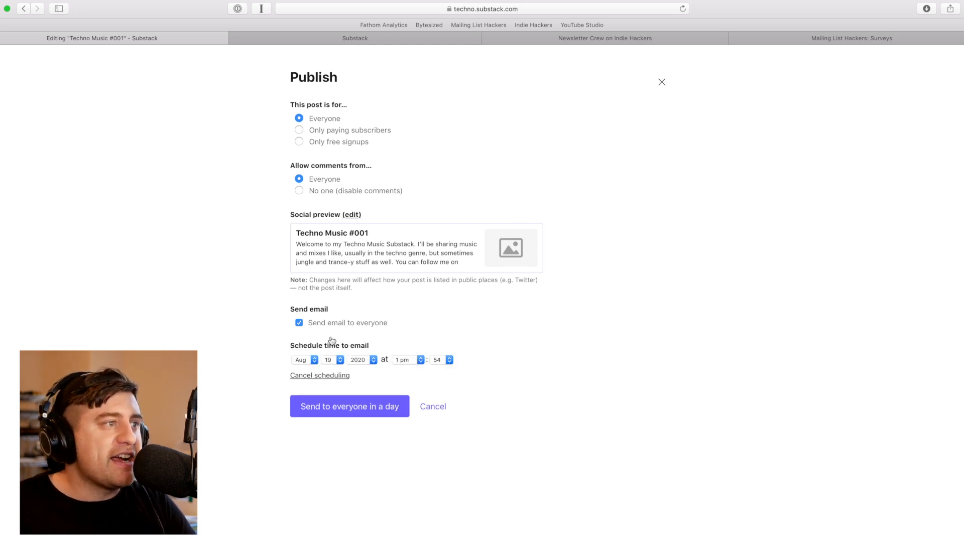
pyautogui.click(326, 377)
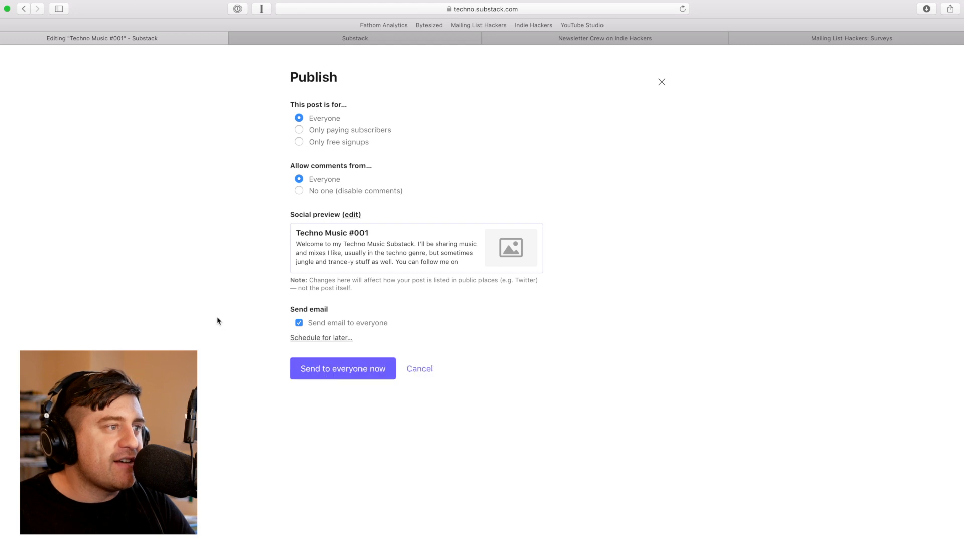
pyautogui.click(339, 368)
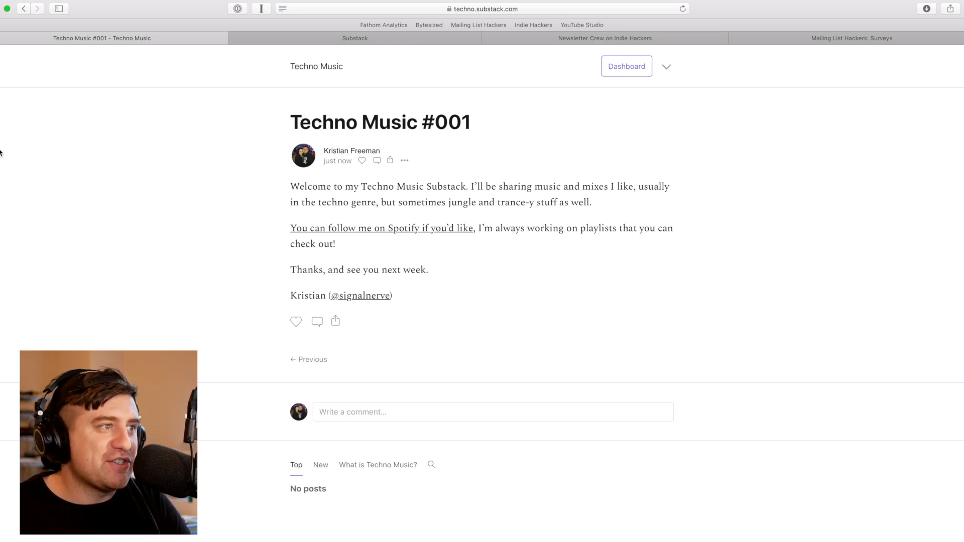
# In HEY's first-time senders, expand the Techno Music subscription email and follow 'Click here to start reading'
pyautogui.click(1, 108)
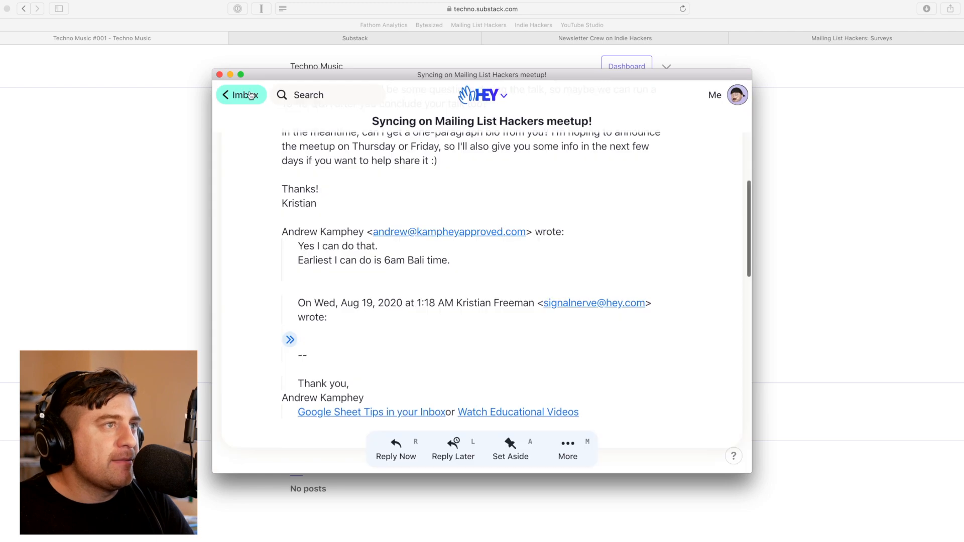
pyautogui.click(249, 95)
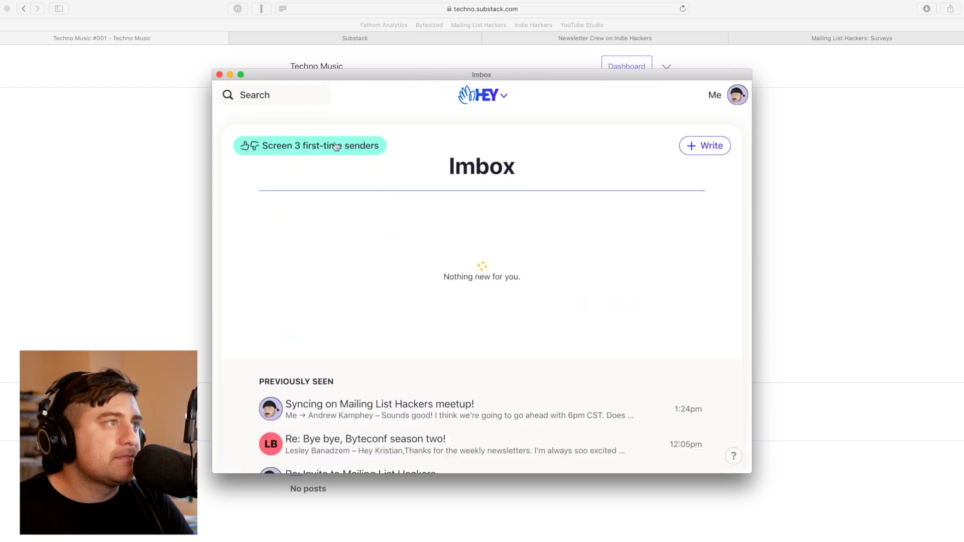
pyautogui.click(306, 145)
pyautogui.click(452, 256)
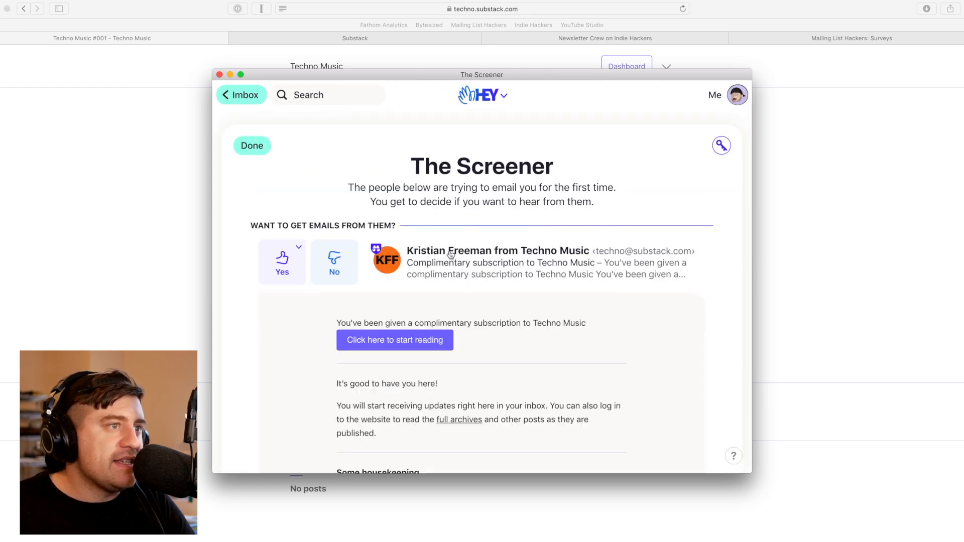
pyautogui.scroll(-2, 464, 280)
pyautogui.scroll(-1, 463, 281)
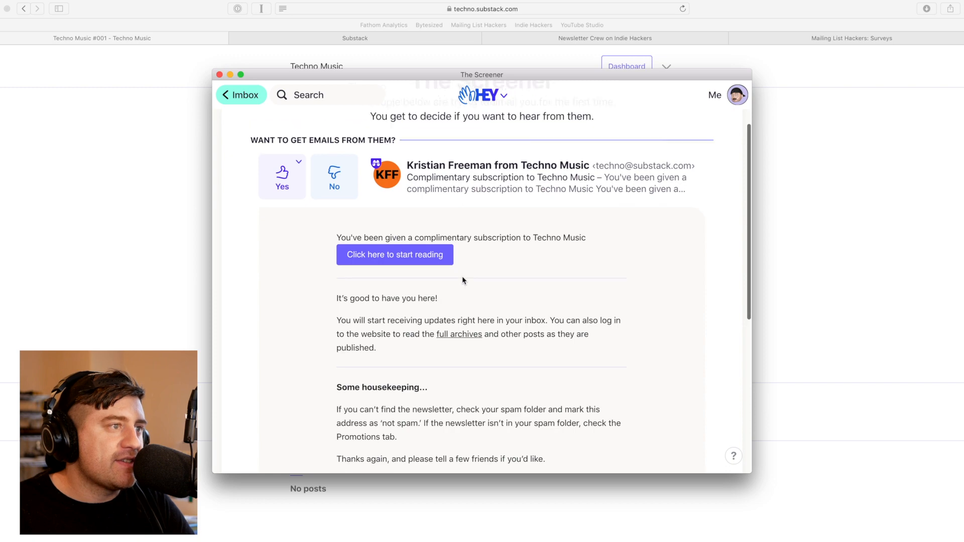
pyautogui.scroll(-10, 463, 280)
pyautogui.scroll(10, 462, 278)
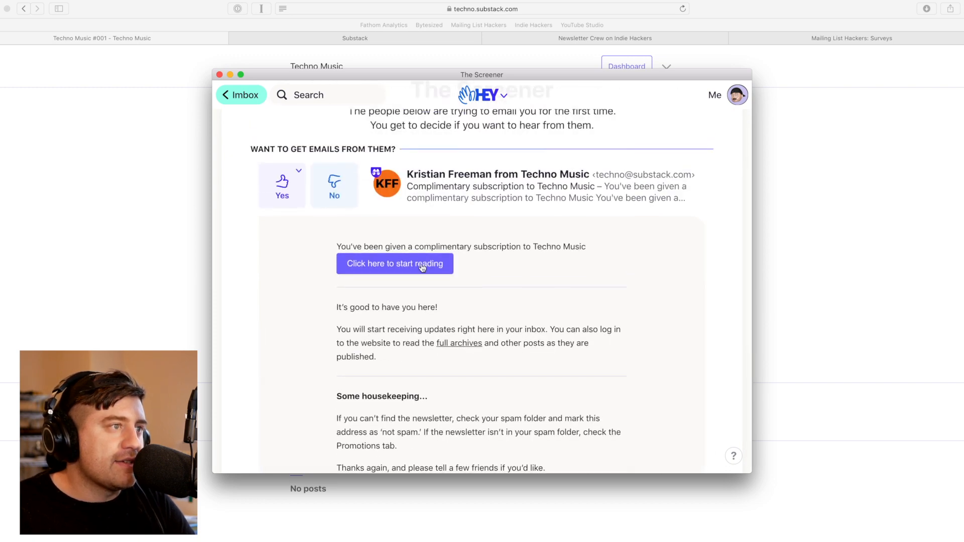
pyautogui.click(381, 259)
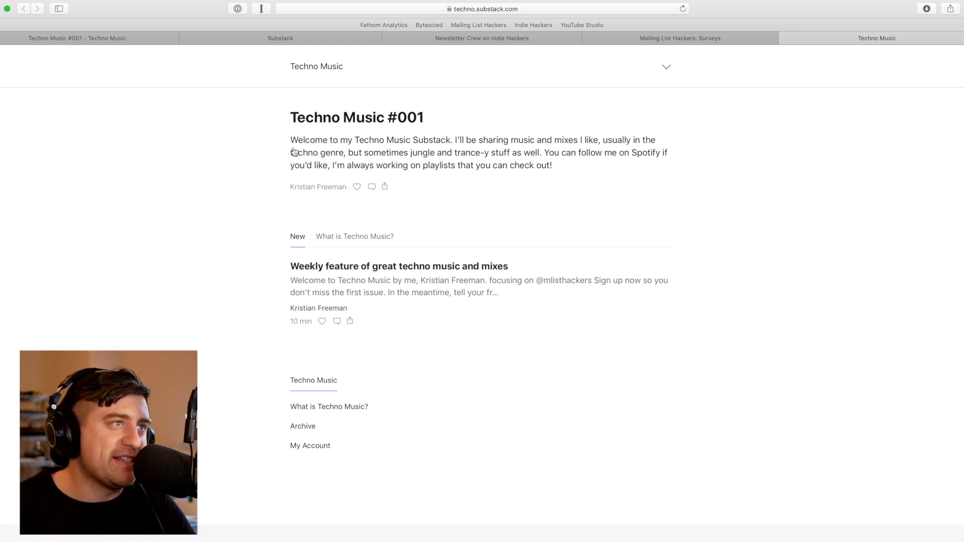
# Browse the Techno Music #001 post, New tab and 'What is Techno Music?' page, then return to HEY
pyautogui.click(361, 168)
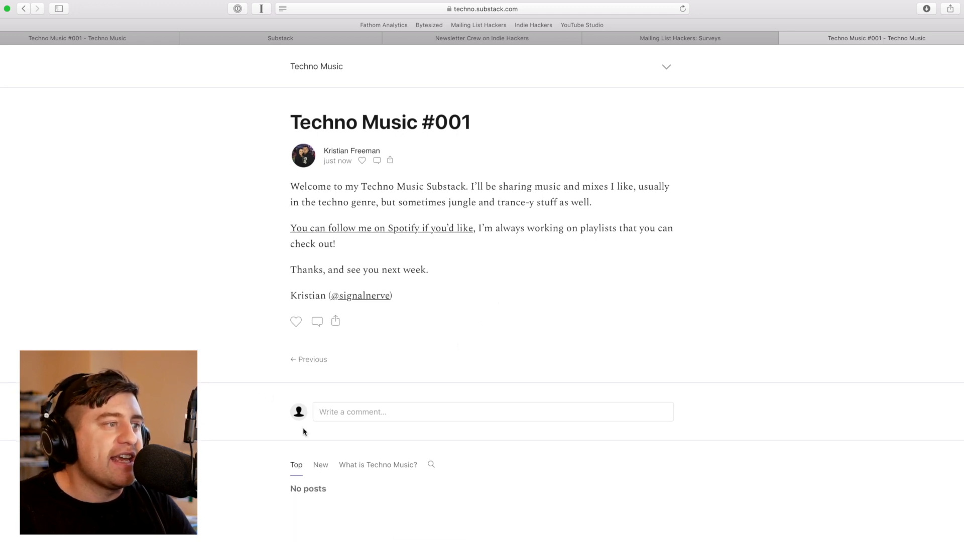
pyautogui.click(326, 465)
pyautogui.scroll(-3, 327, 462)
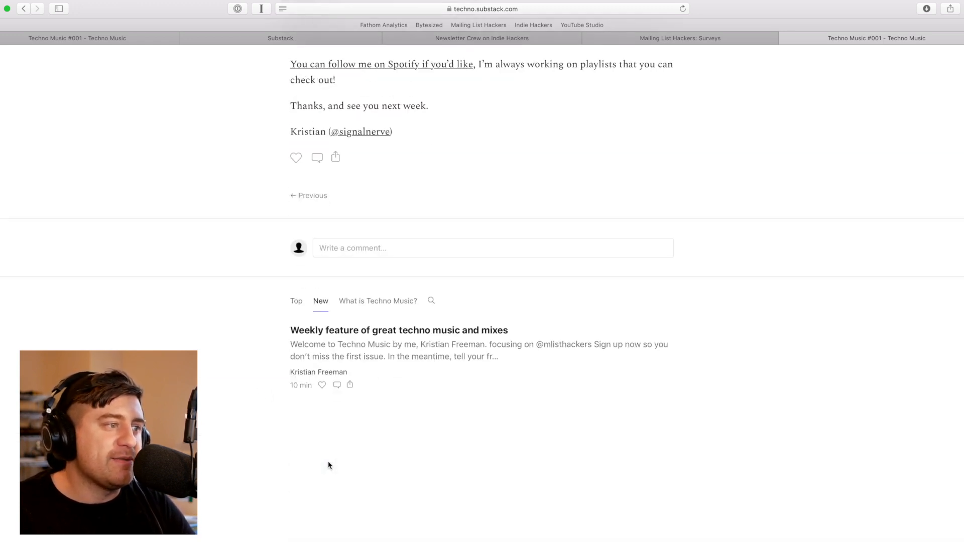
pyautogui.click(366, 300)
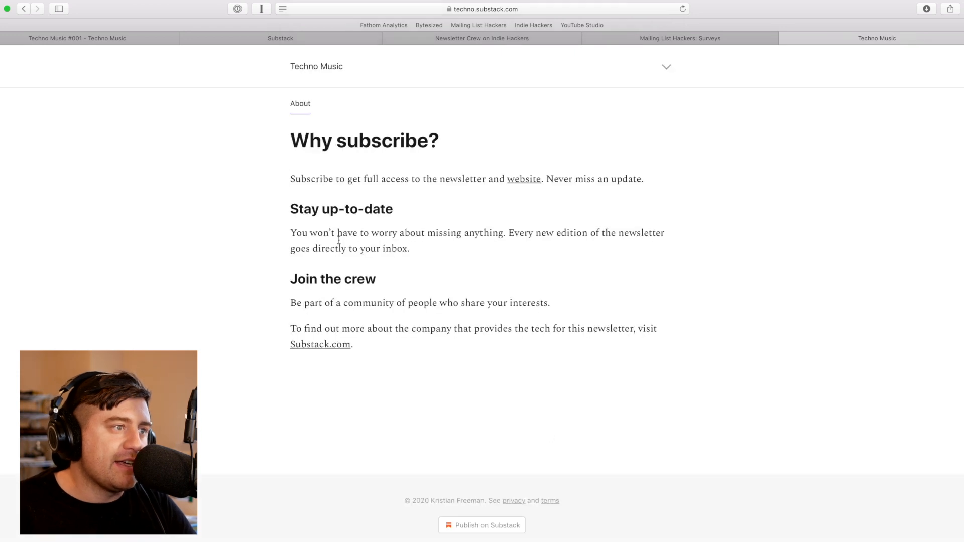
pyautogui.click(336, 64)
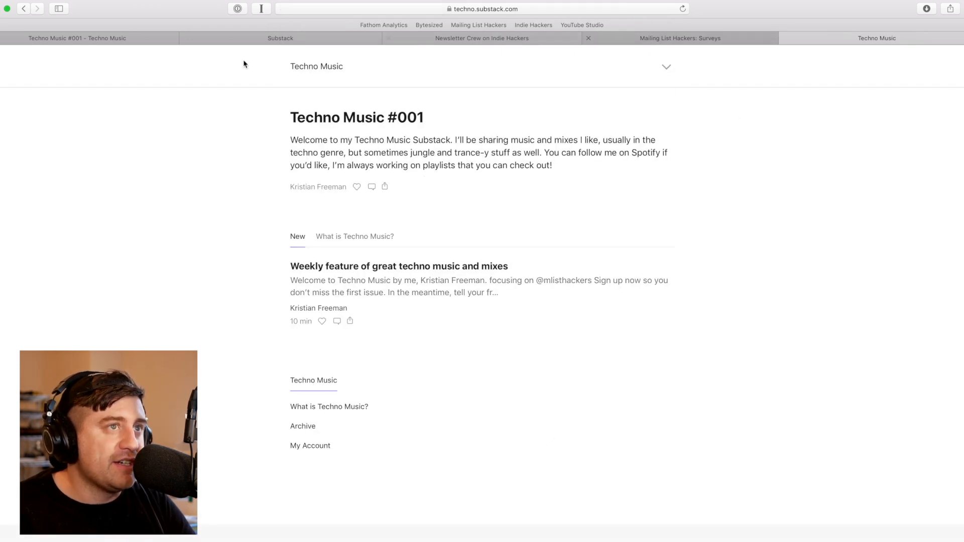
pyautogui.moveTo(1, 158)
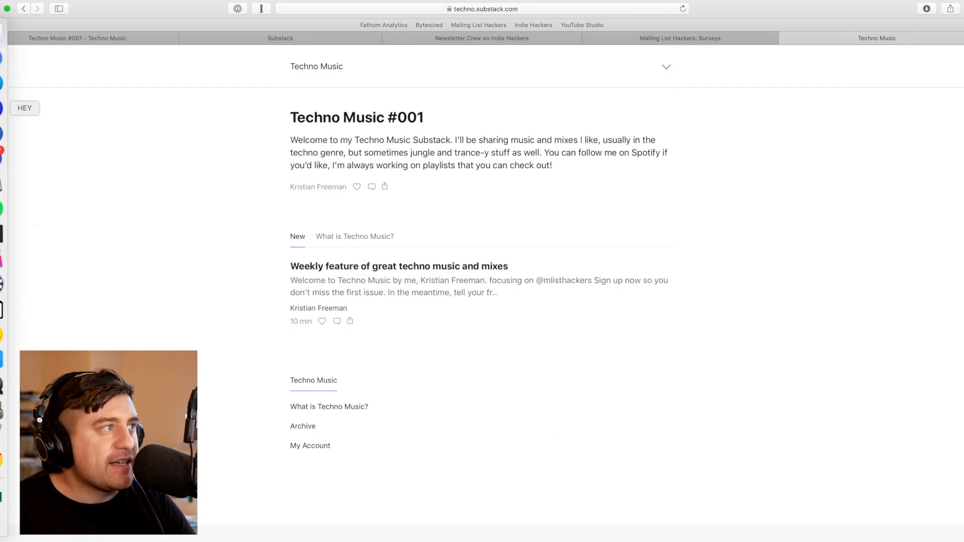
pyautogui.click(2, 108)
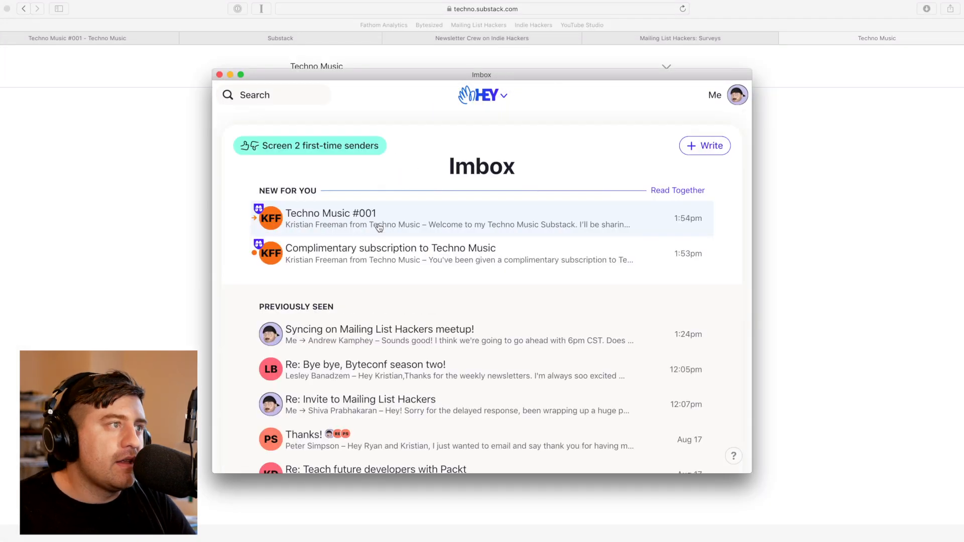
# Read the Techno Music #001 email in HEY's Imbox and open its Share link in the browser
pyautogui.click(379, 227)
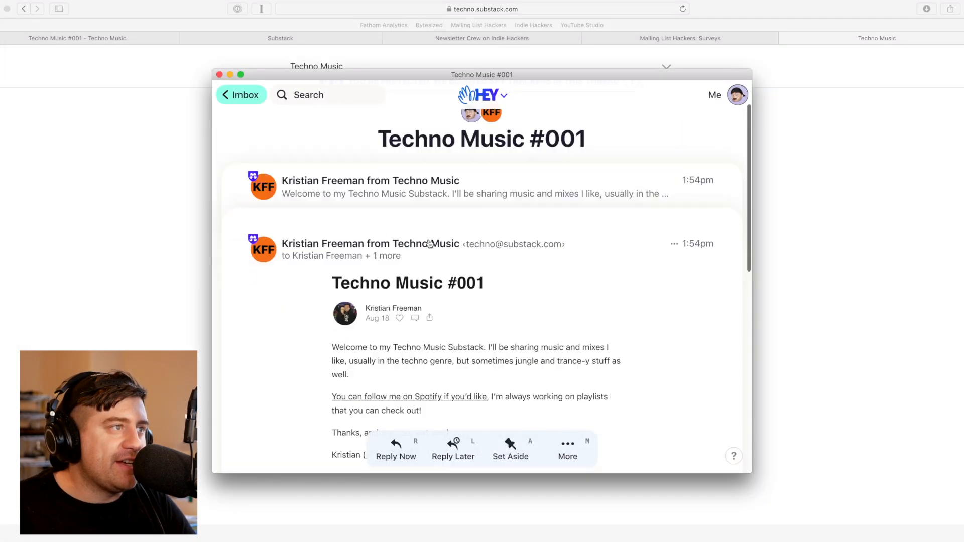
pyautogui.scroll(1, 443, 294)
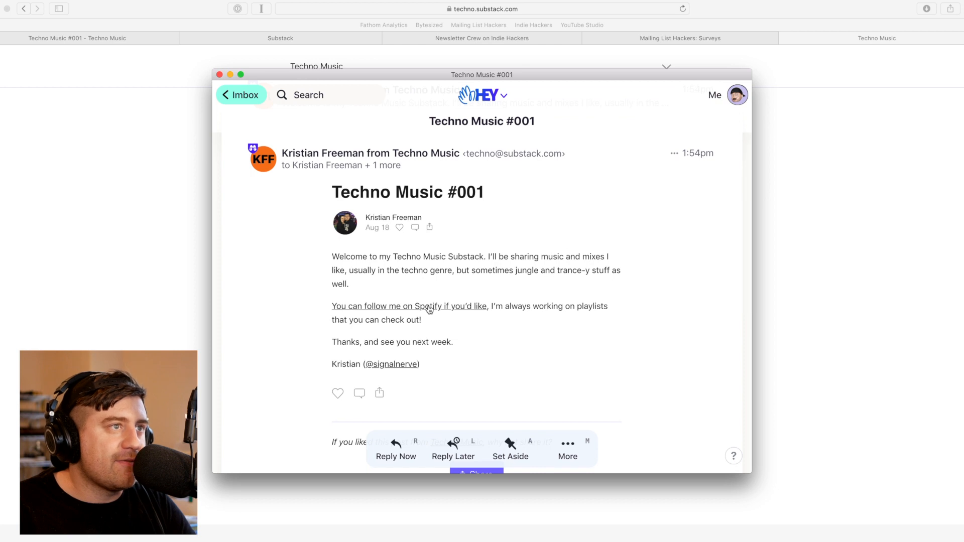
pyautogui.scroll(1, 470, 339)
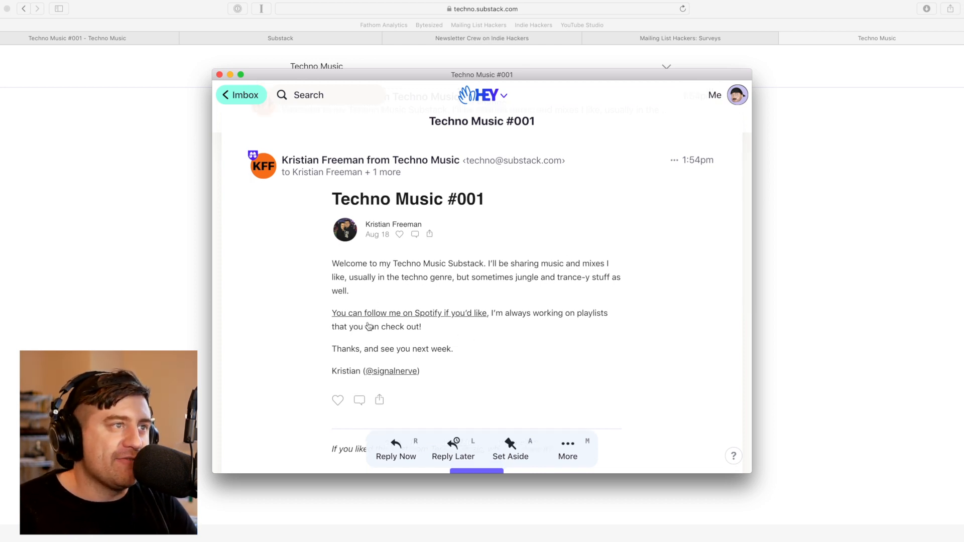
pyautogui.scroll(-5, 369, 327)
pyautogui.click(477, 397)
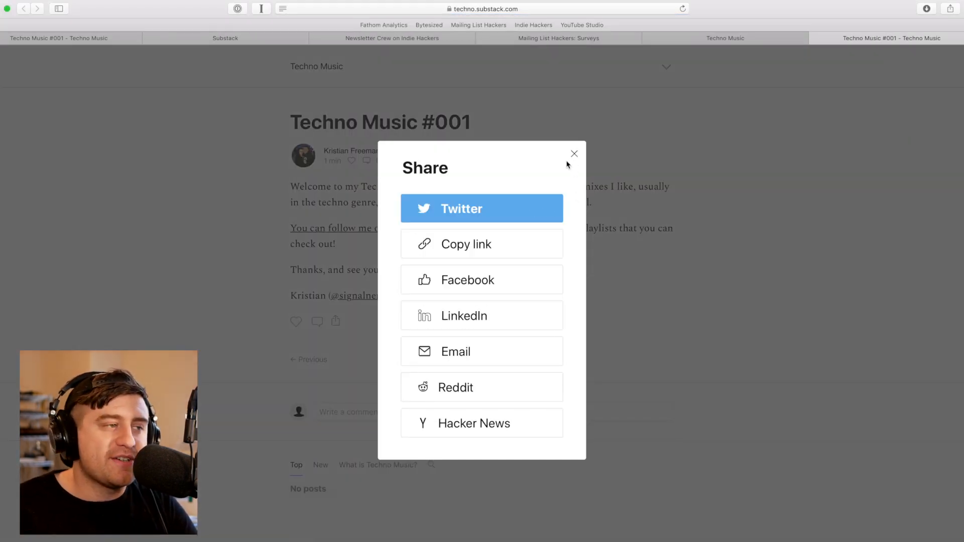
# Close the duplicate tab, load the Techno Music home page, and open its site menu
pyautogui.click(573, 154)
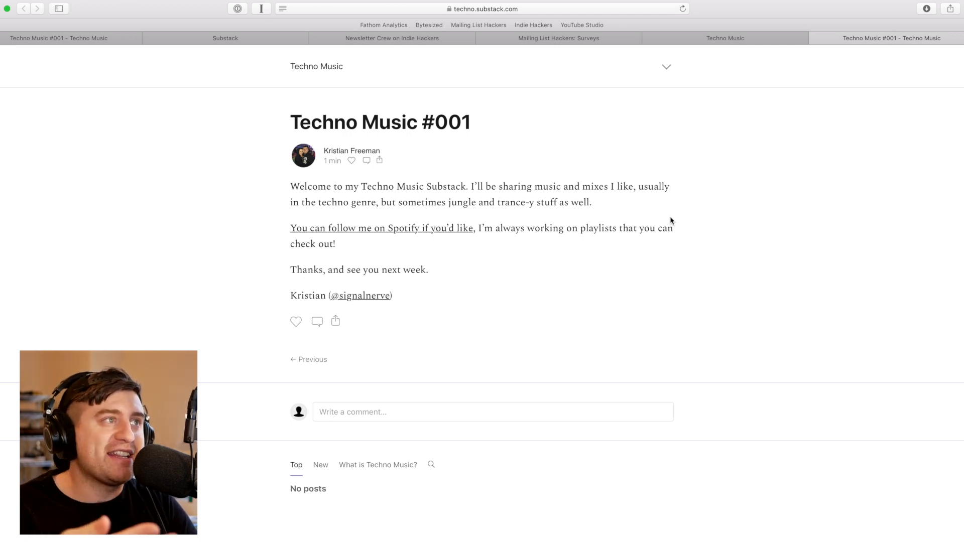
pyautogui.moveTo(322, 124); pyautogui.dragTo(492, 125)
pyautogui.click(493, 126)
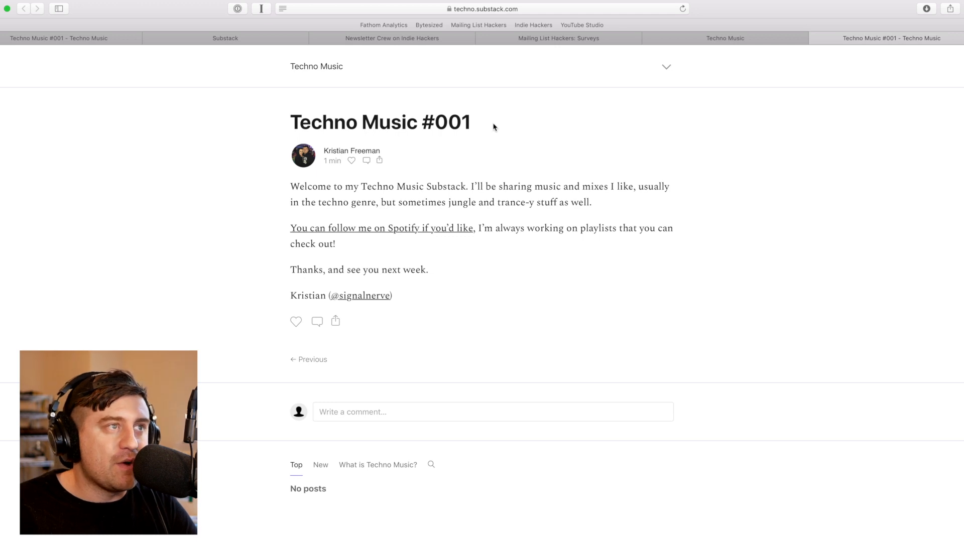
pyautogui.click(770, 39)
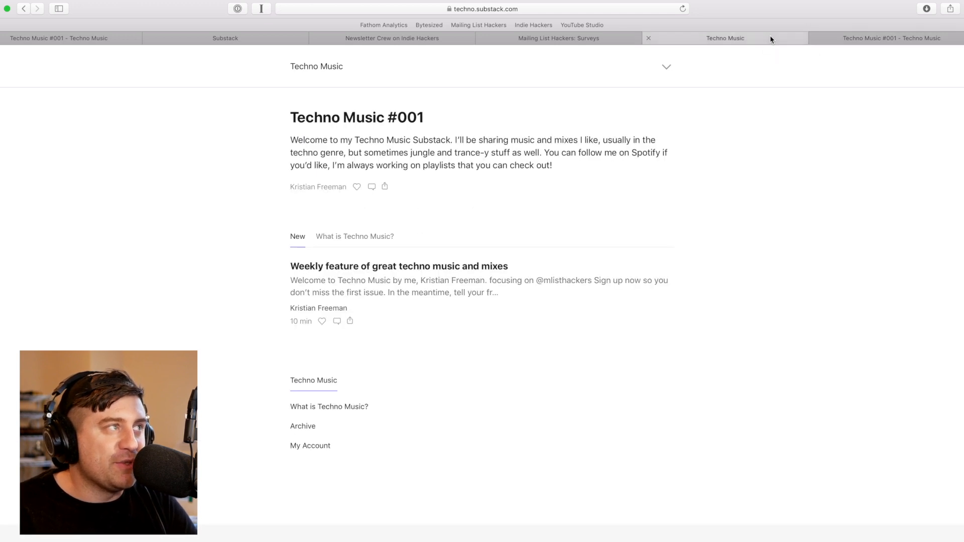
pyautogui.click(648, 38)
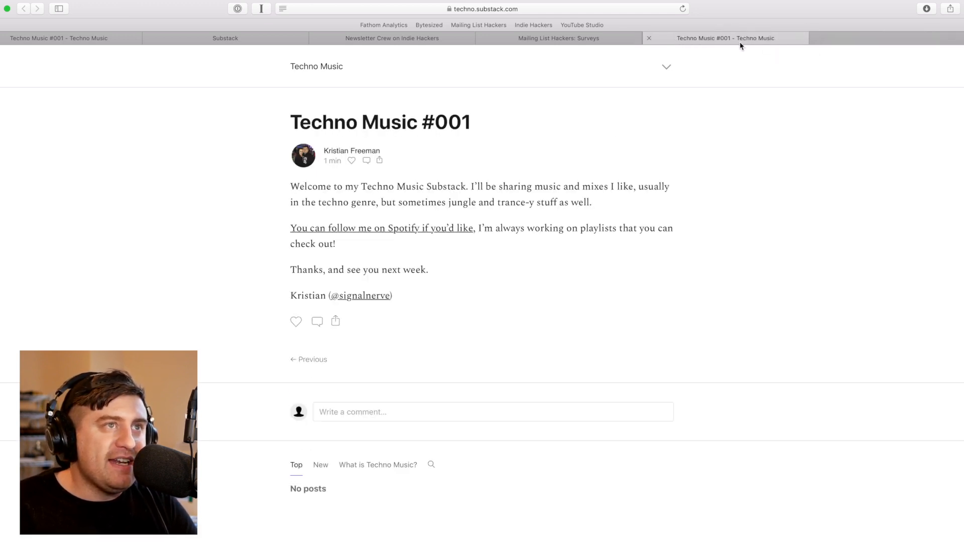
pyautogui.click(319, 66)
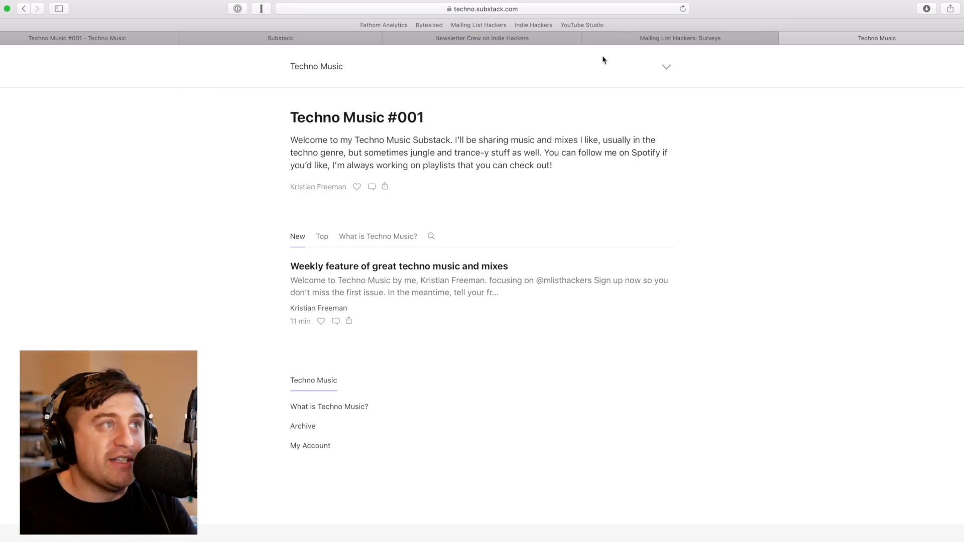
pyautogui.click(667, 67)
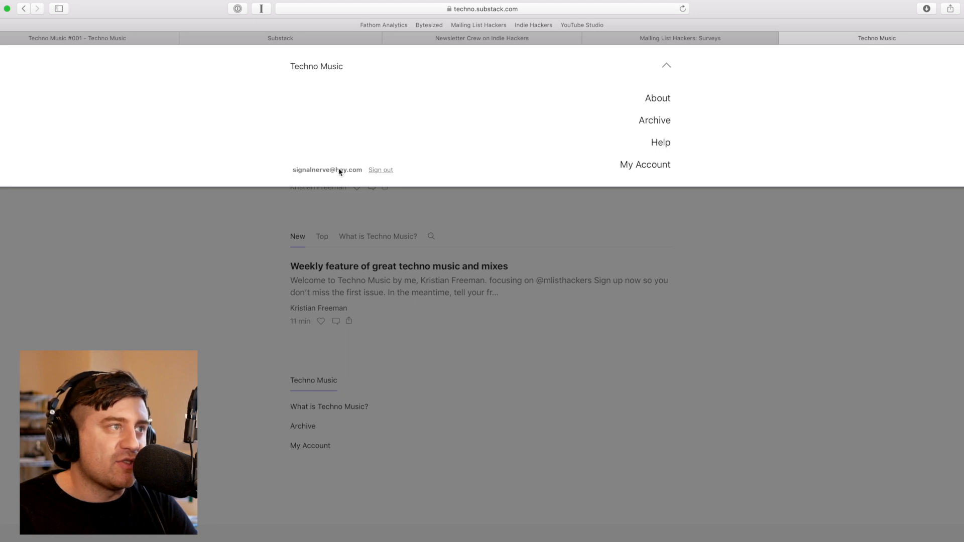
# Review My Account (unset name, Lifetime plan, post notifications on), then return to Techno Music home
pyautogui.click(648, 164)
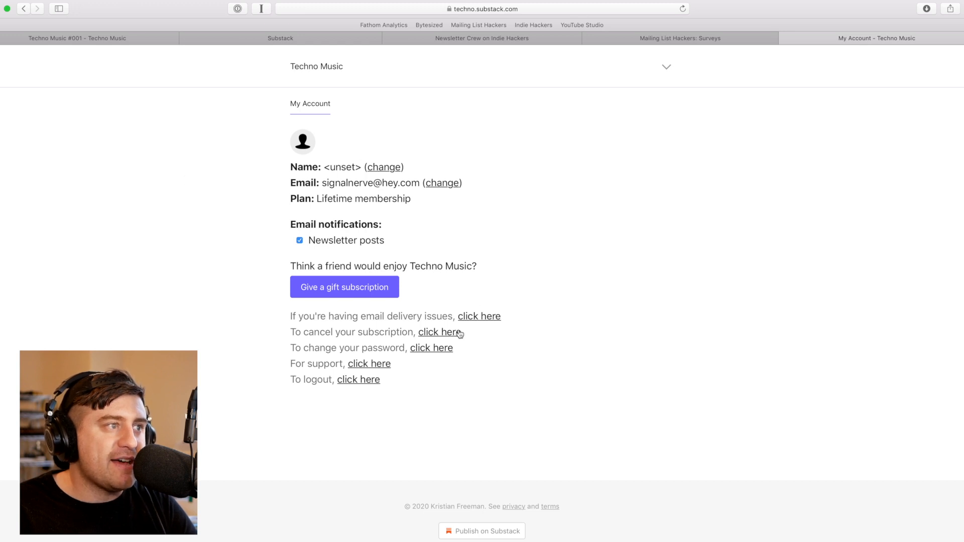
pyautogui.moveTo(292, 165); pyautogui.dragTo(352, 167)
pyautogui.click(258, 243)
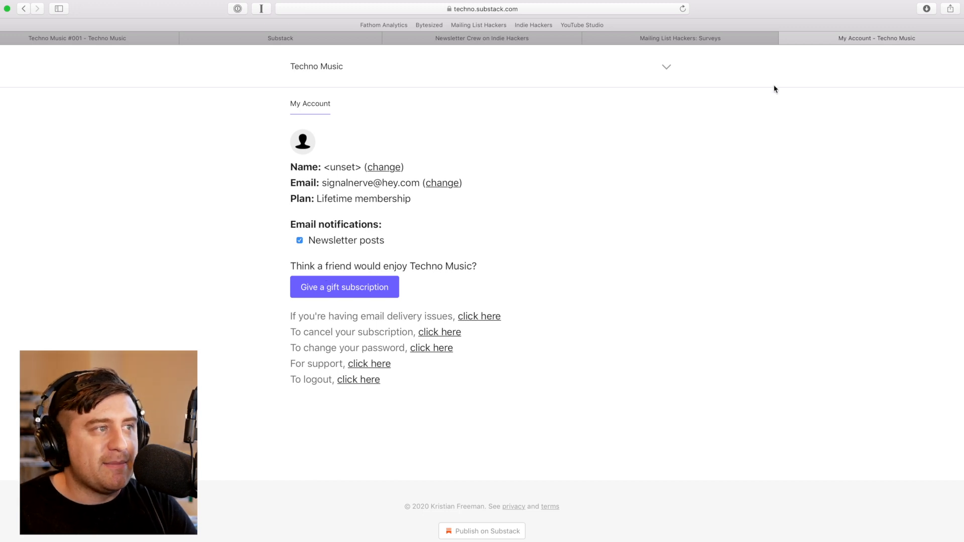
pyautogui.click(668, 69)
pyautogui.click(667, 61)
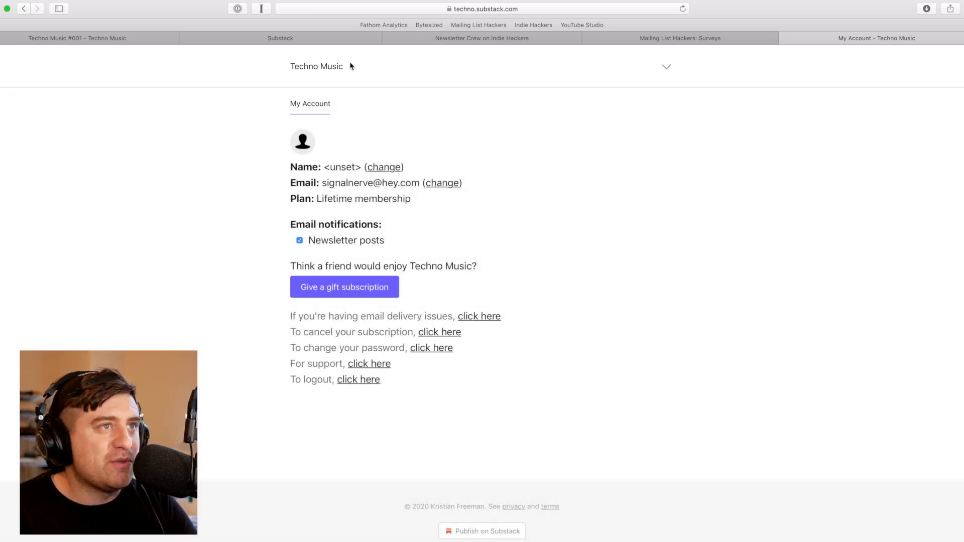
pyautogui.click(346, 65)
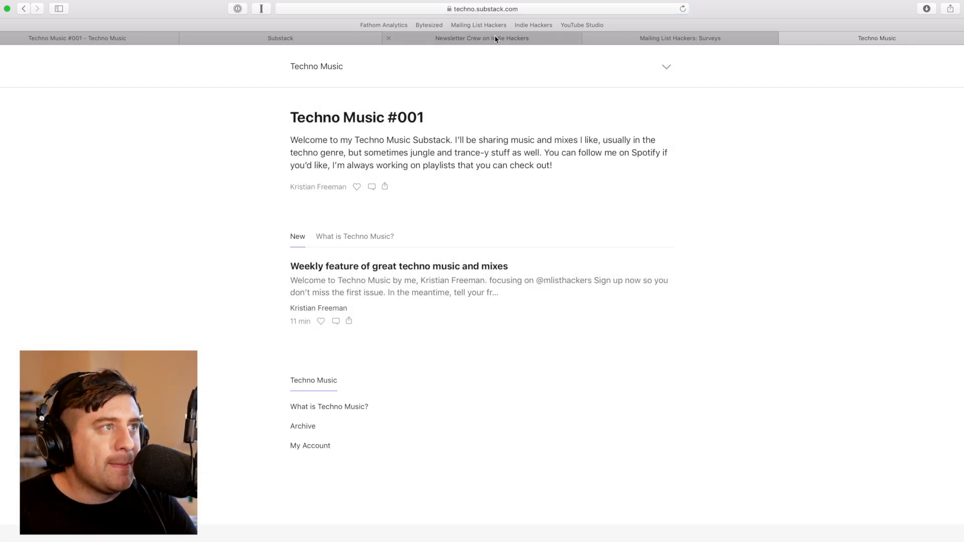
# Close the search tab, go to Dashboard, and request a login link for the author's email
pyautogui.click(216, 40)
pyautogui.click(186, 39)
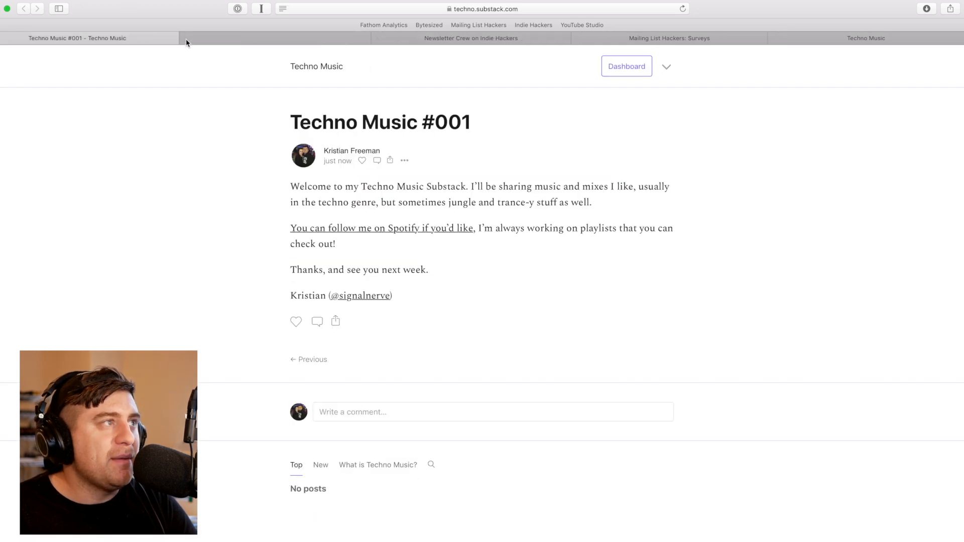
pyautogui.click(637, 74)
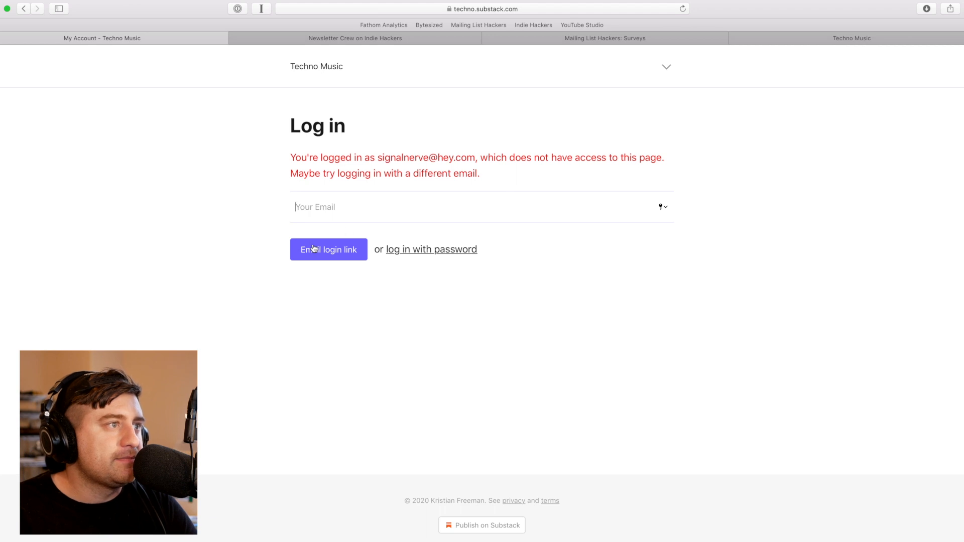
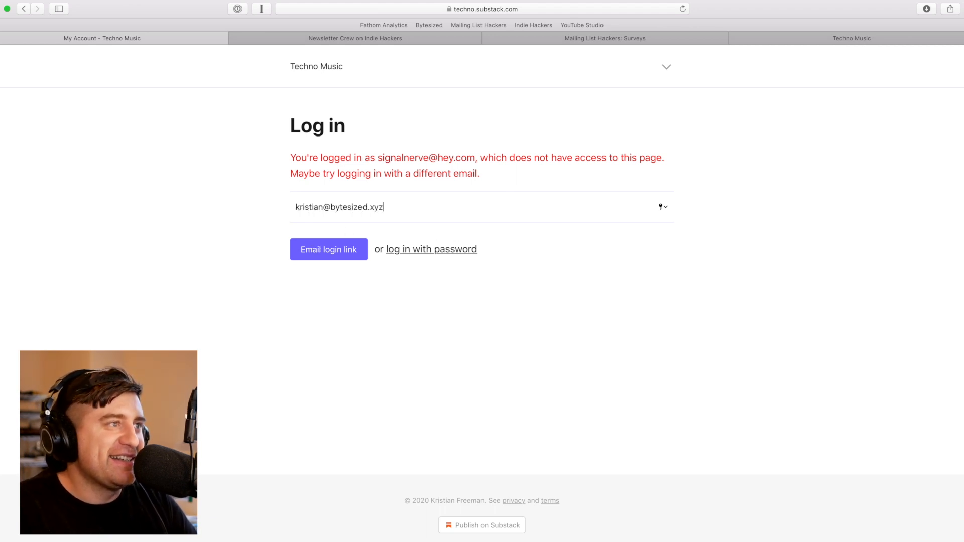
pyautogui.press('Return')
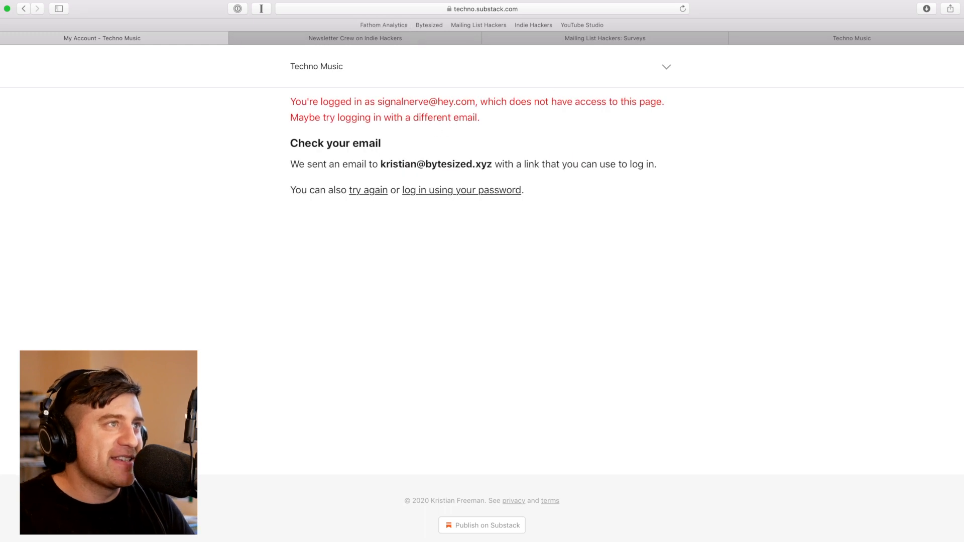
# Open the 'Log in to Techno Music' email in HEY and follow its login link
pyautogui.moveTo(2, 133)
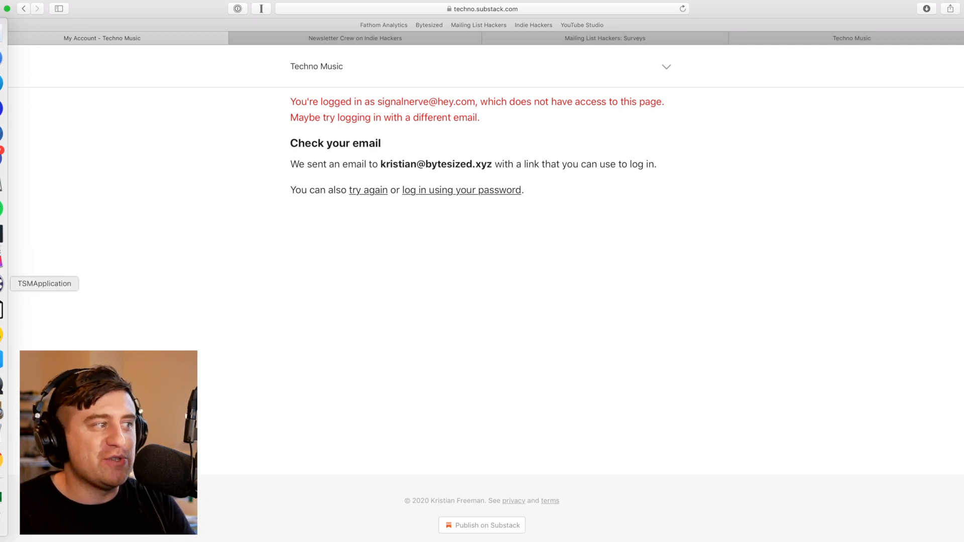
pyautogui.click(1, 108)
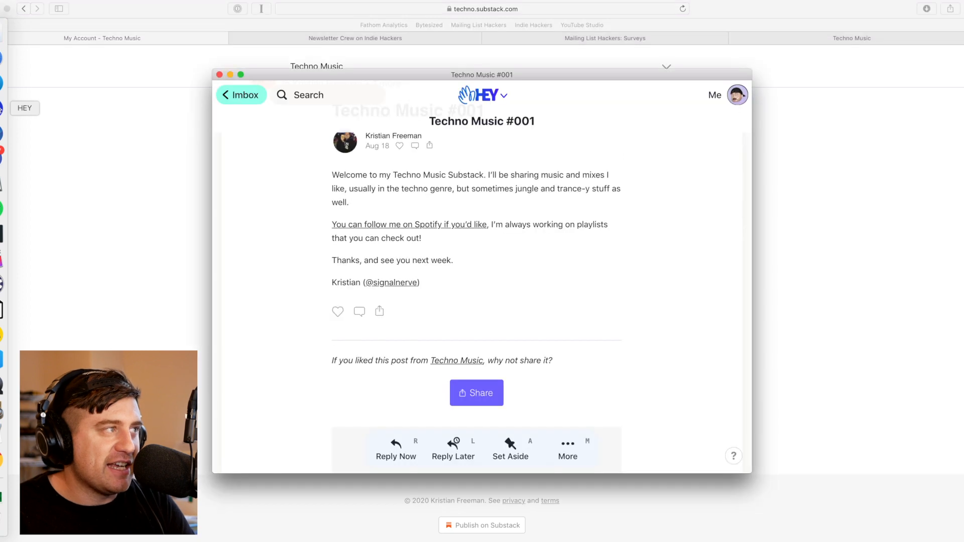
pyautogui.click(241, 95)
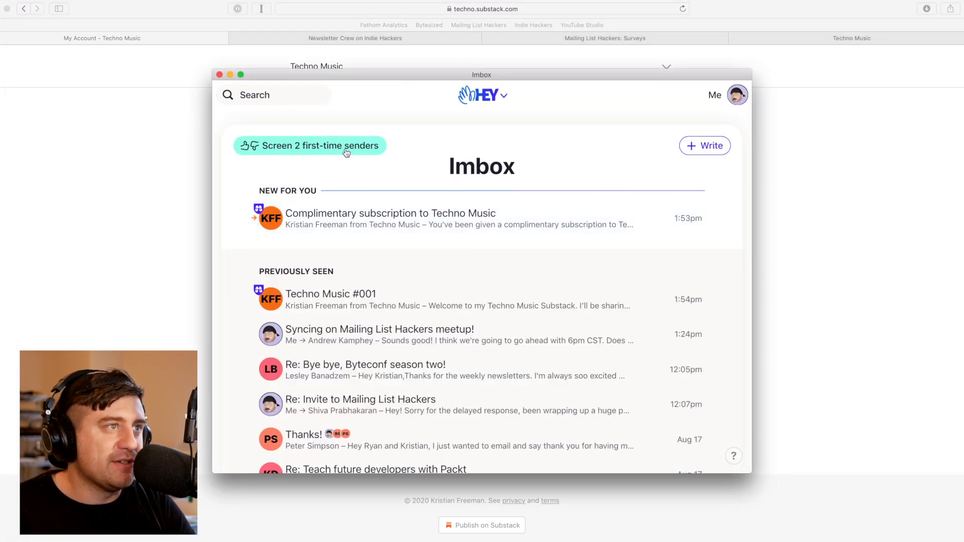
pyautogui.click(346, 151)
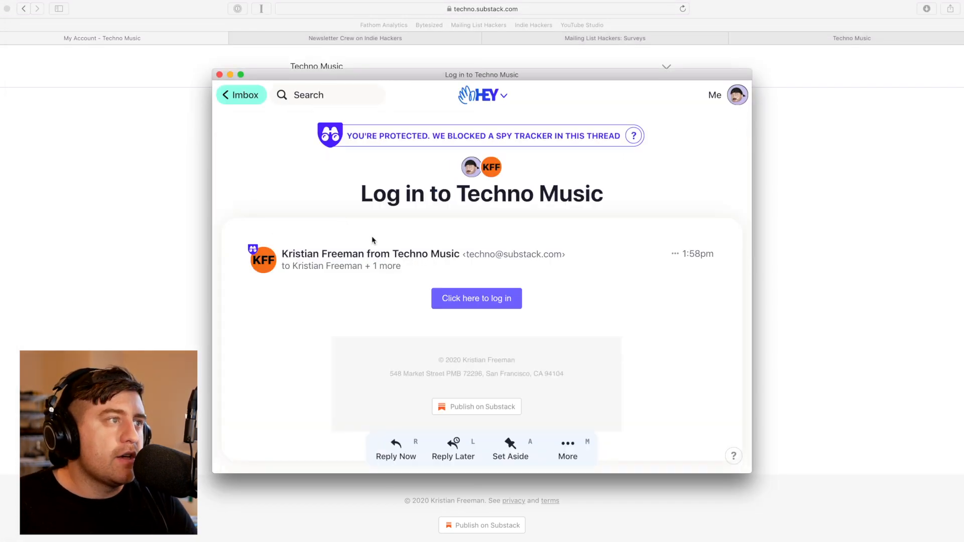
pyautogui.click(494, 304)
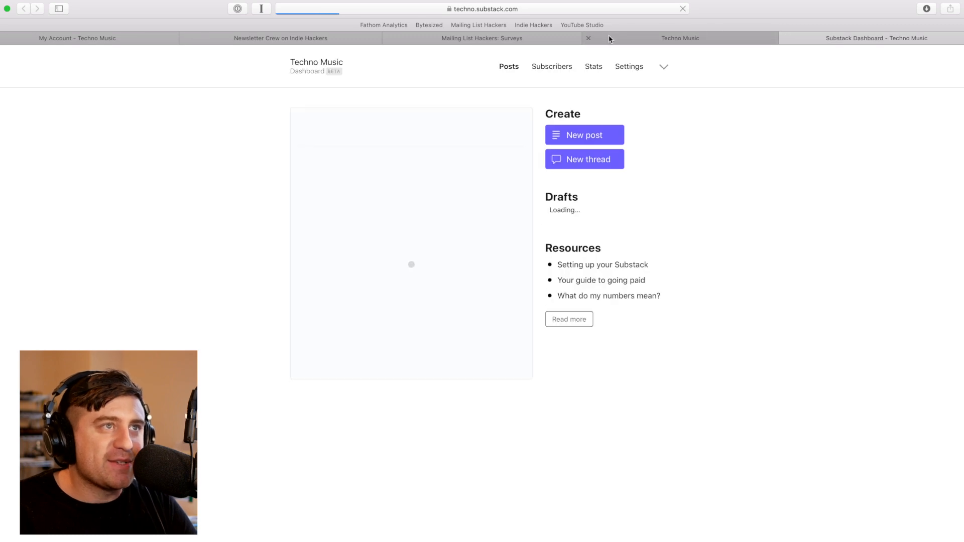
# Close the old tab and view the published Techno Music #001 post from the dashboard
pyautogui.click(588, 38)
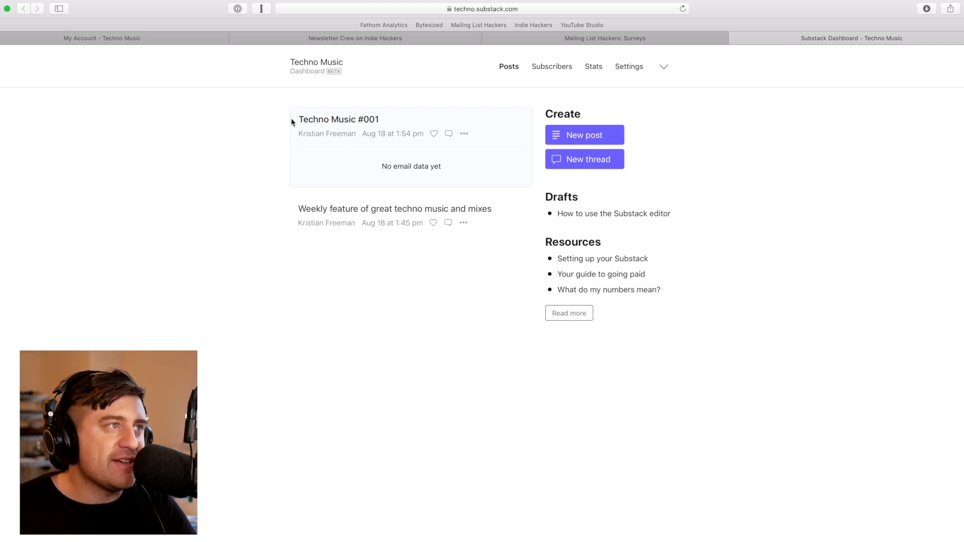
pyautogui.click(339, 121)
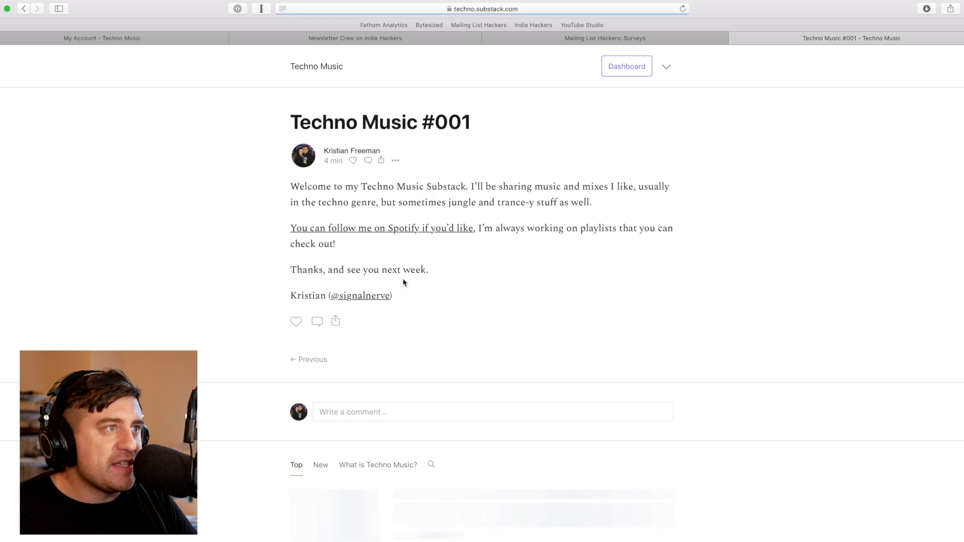
pyautogui.press('super+bracketleft')
# Open Techno Music #001 via Edit post, then the home page, then return to the dashboard
pyautogui.click(461, 135)
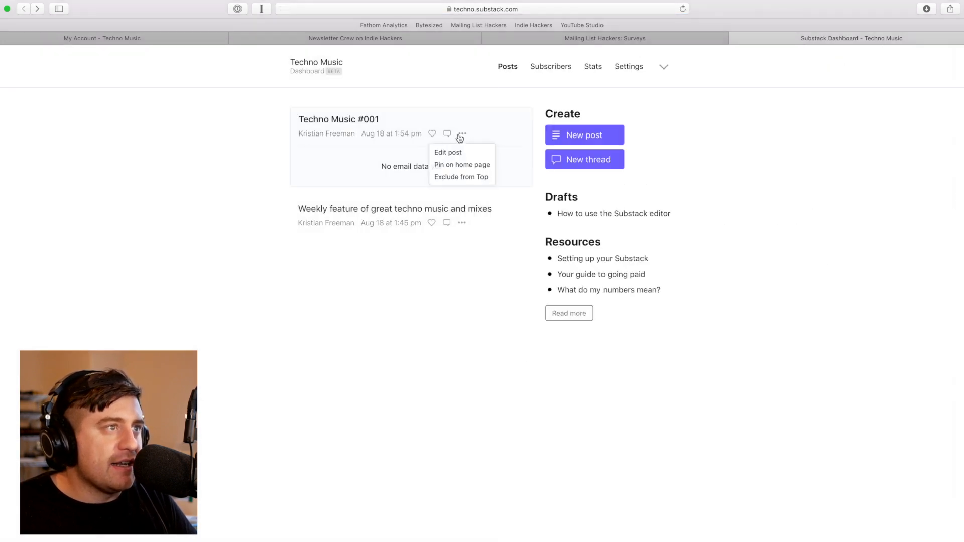
pyautogui.moveTo(461, 135)
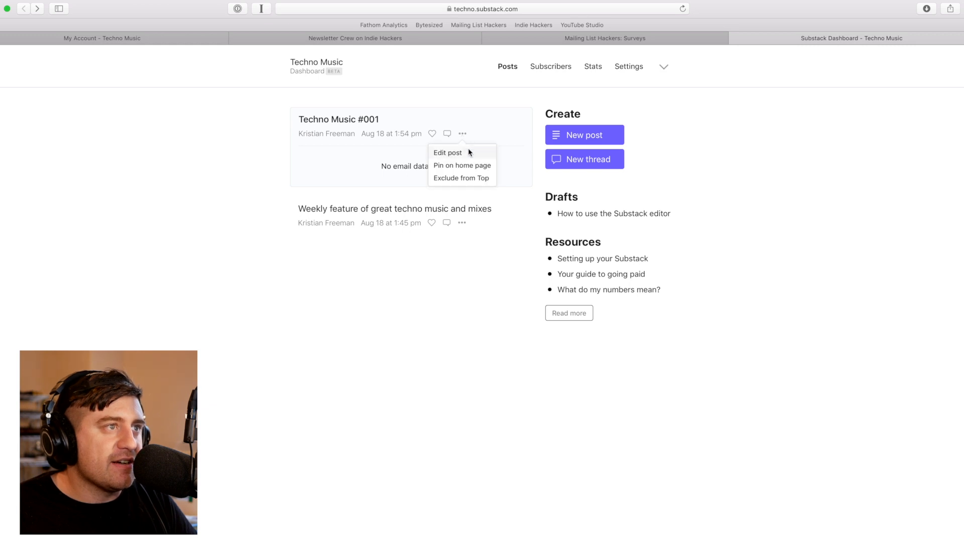
pyautogui.click(468, 152)
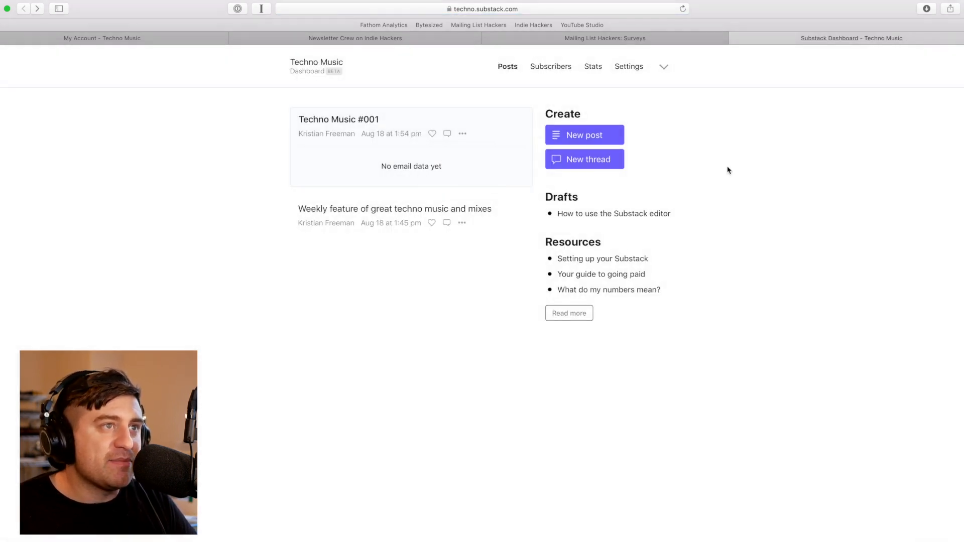
pyautogui.click(312, 63)
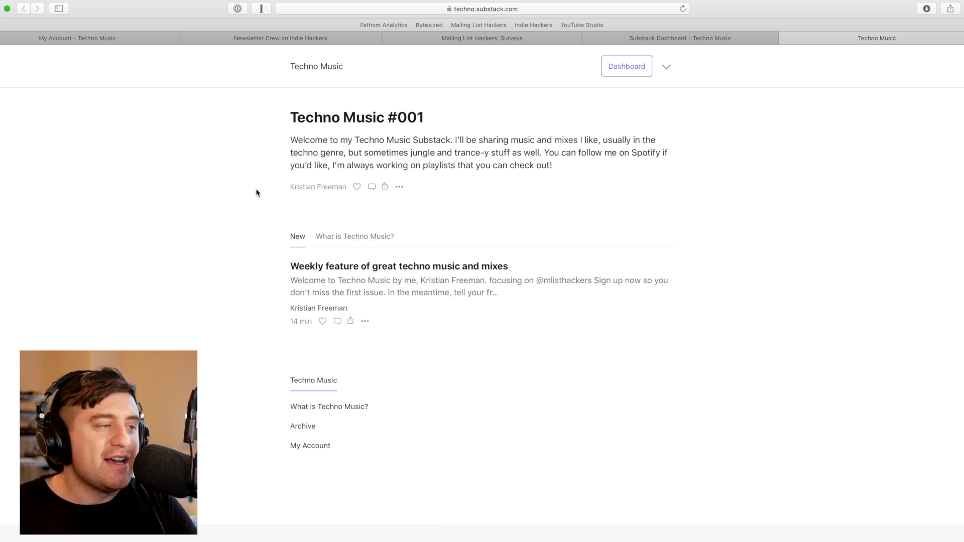
pyautogui.click(620, 73)
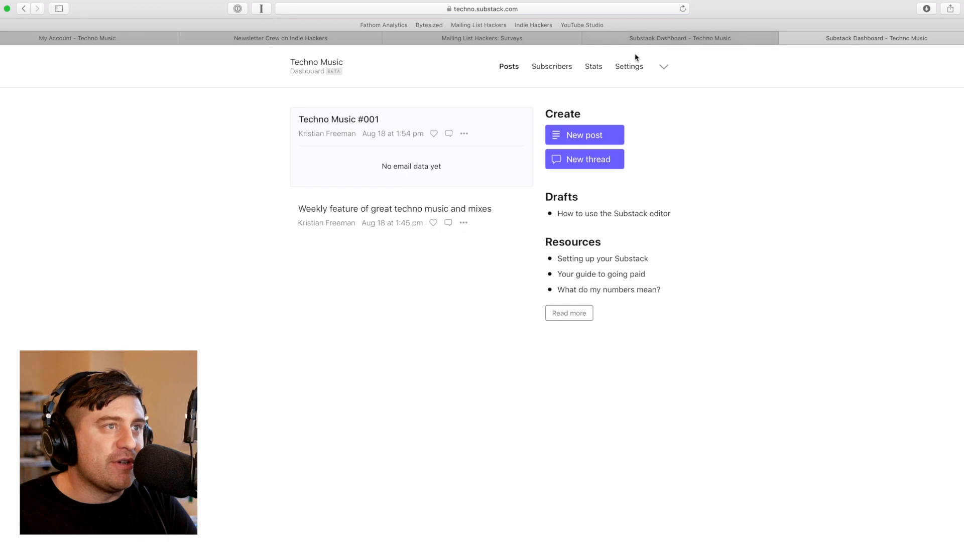
# Scroll through the publication settings and follow the 'discover' link under Add tags
pyautogui.click(629, 67)
pyautogui.scroll(-20, 459, 394)
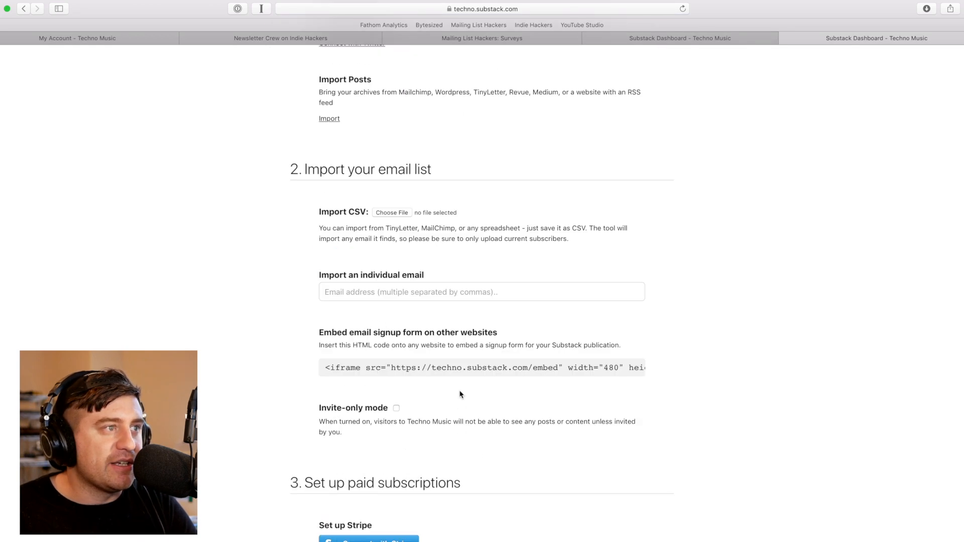
pyautogui.scroll(20, 460, 394)
pyautogui.scroll(-4, 460, 394)
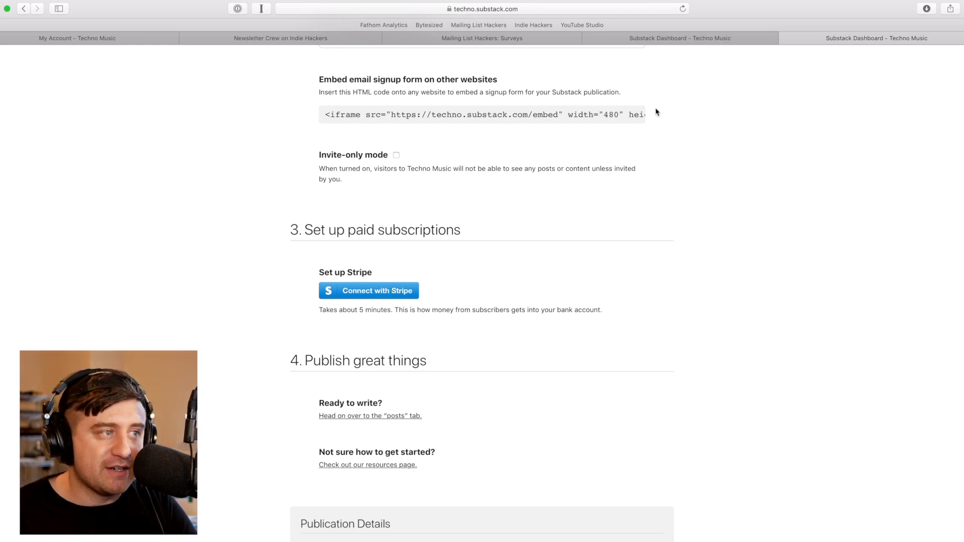
pyautogui.scroll(20, 356, 221)
pyautogui.scroll(-3, 357, 223)
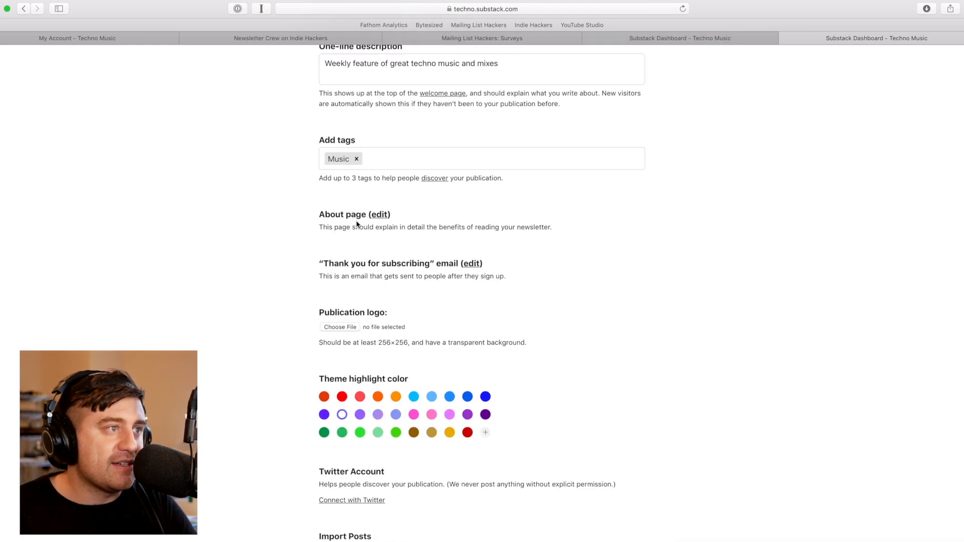
pyautogui.click(431, 178)
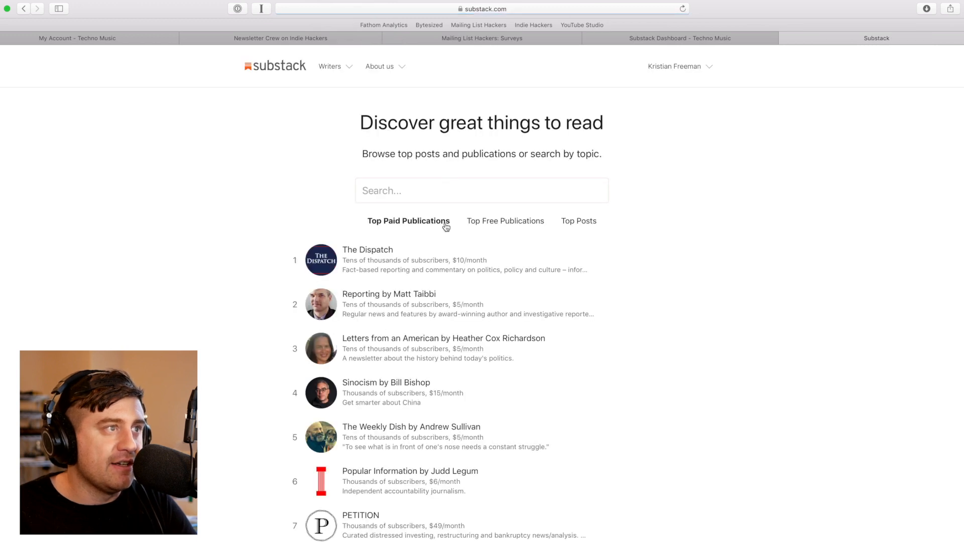
# Open Reporting by Matt Taibbi and subscribe with the pre-filled email
pyautogui.click(406, 297)
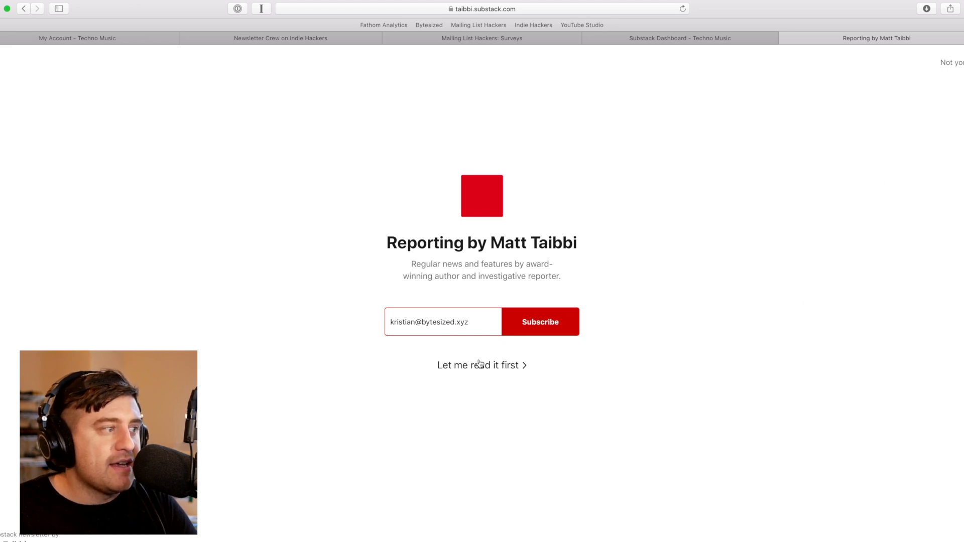
pyautogui.click(498, 362)
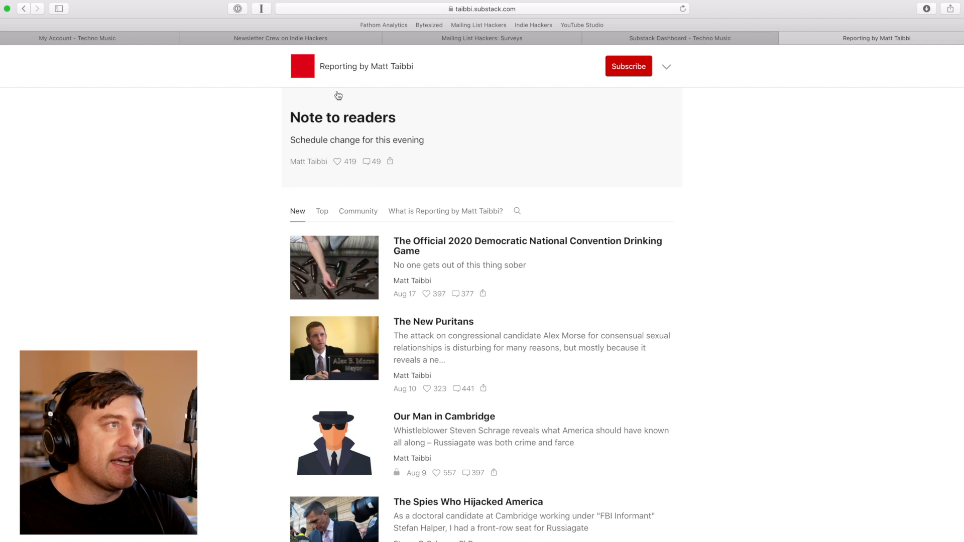
pyautogui.click(636, 72)
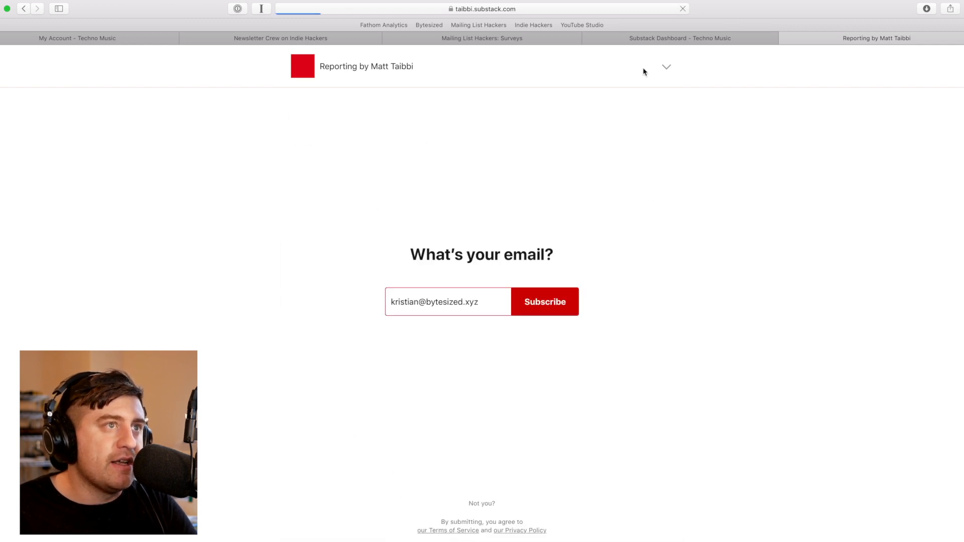
pyautogui.click(557, 299)
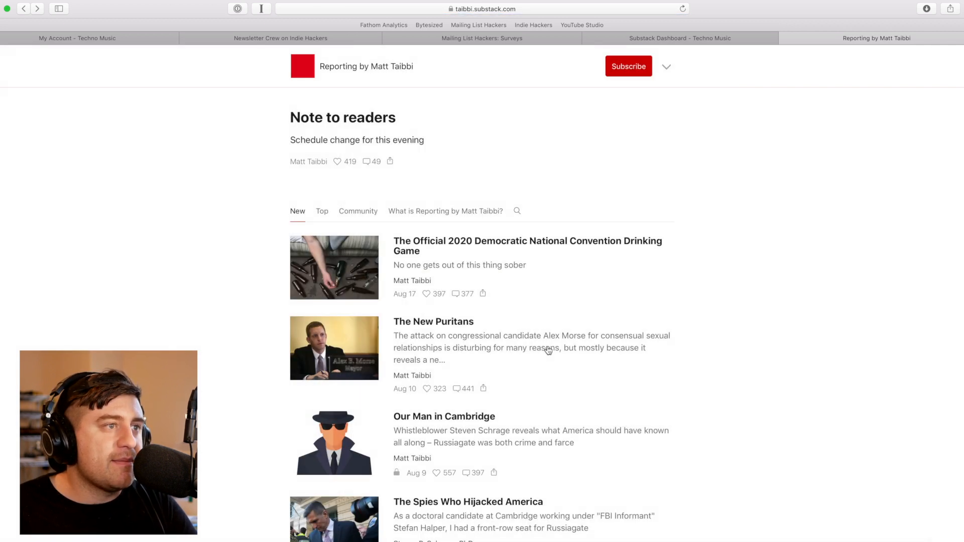
pyautogui.scroll(-3, 529, 369)
# Open the paywalled 'Our Man in Cambridge' article and start a paid subscription
pyautogui.click(531, 346)
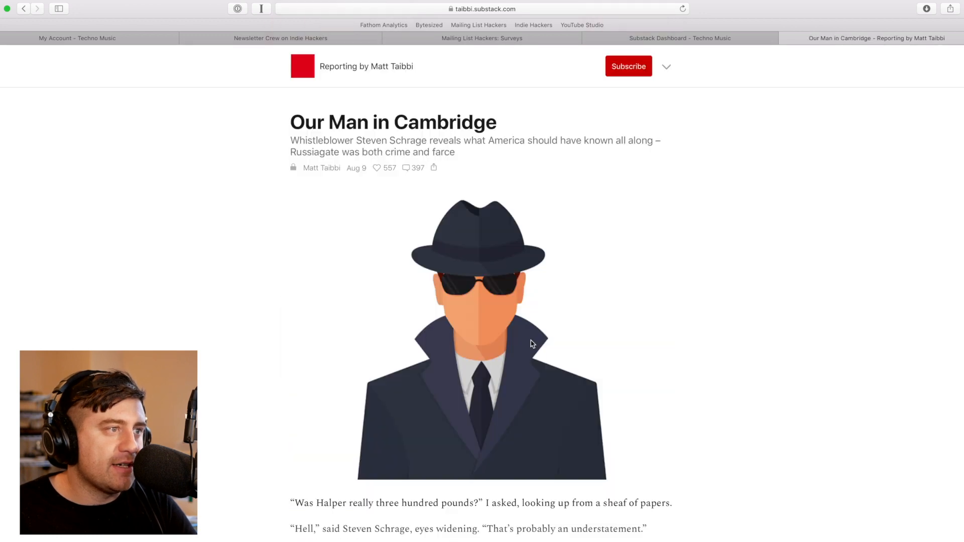
pyautogui.scroll(-6, 531, 343)
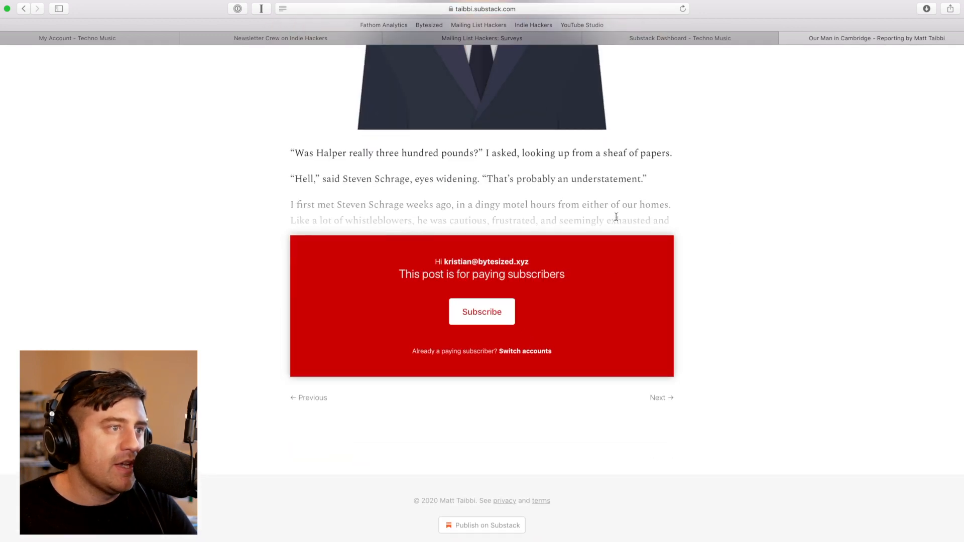
pyautogui.scroll(7, 618, 215)
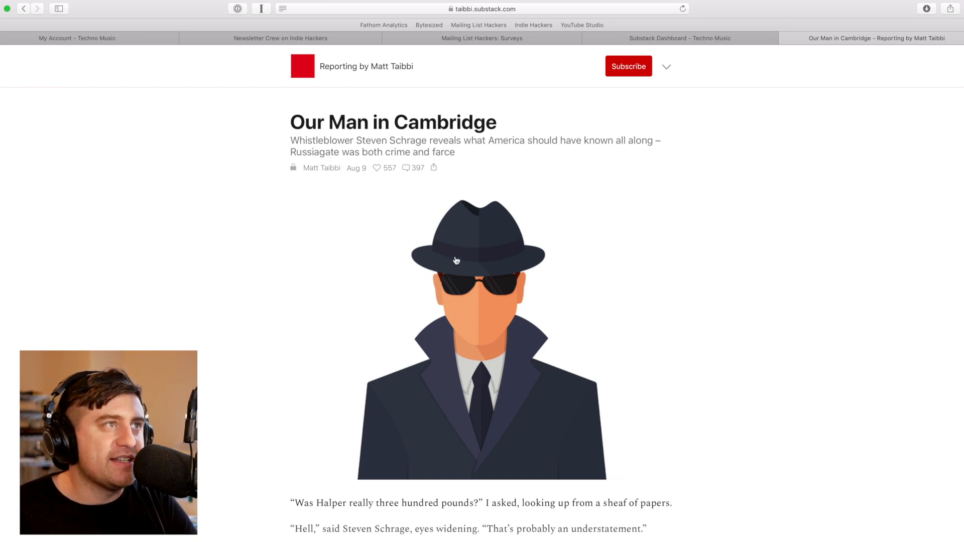
pyautogui.scroll(-5, 457, 259)
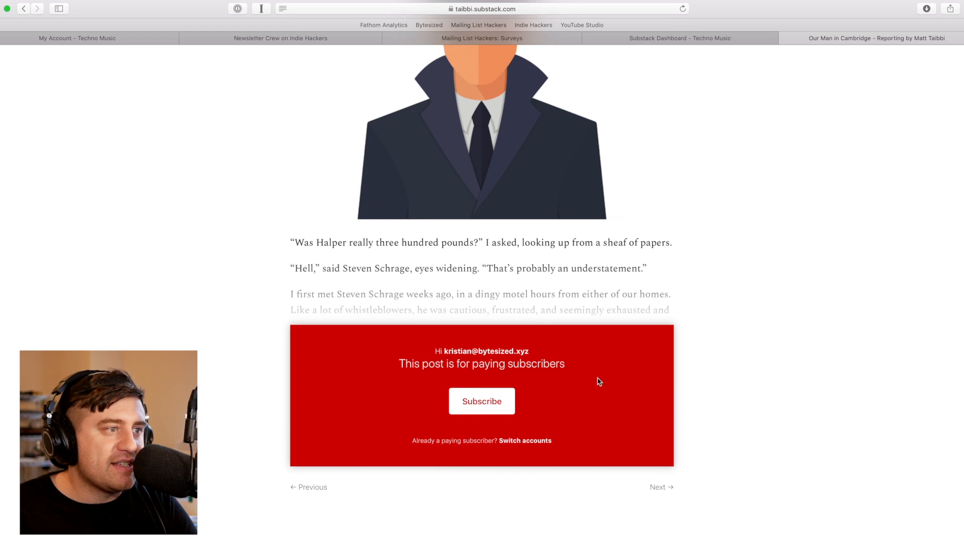
pyautogui.click(480, 409)
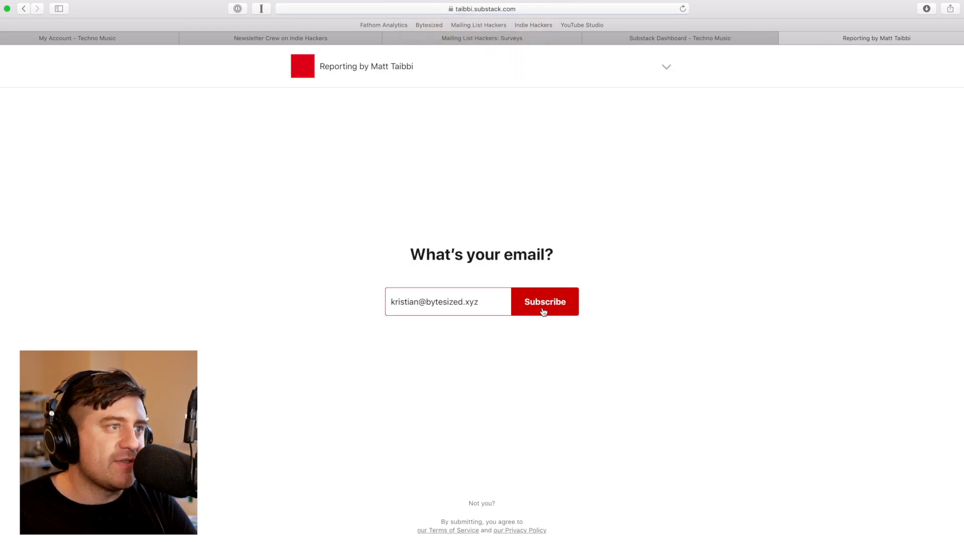
pyautogui.click(543, 311)
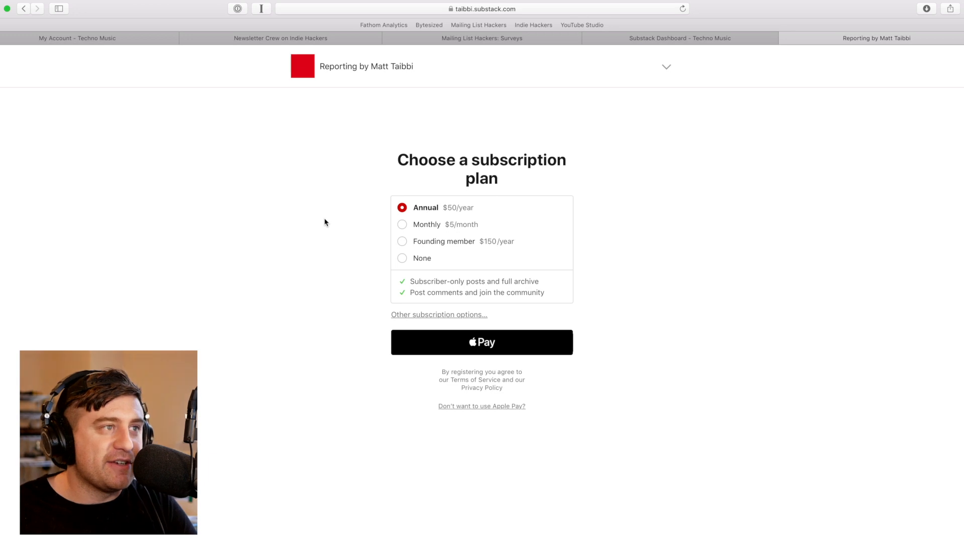
# Compare the Founding member and Annual plans and card form, then return to the Techno Music dashboard
pyautogui.click(438, 245)
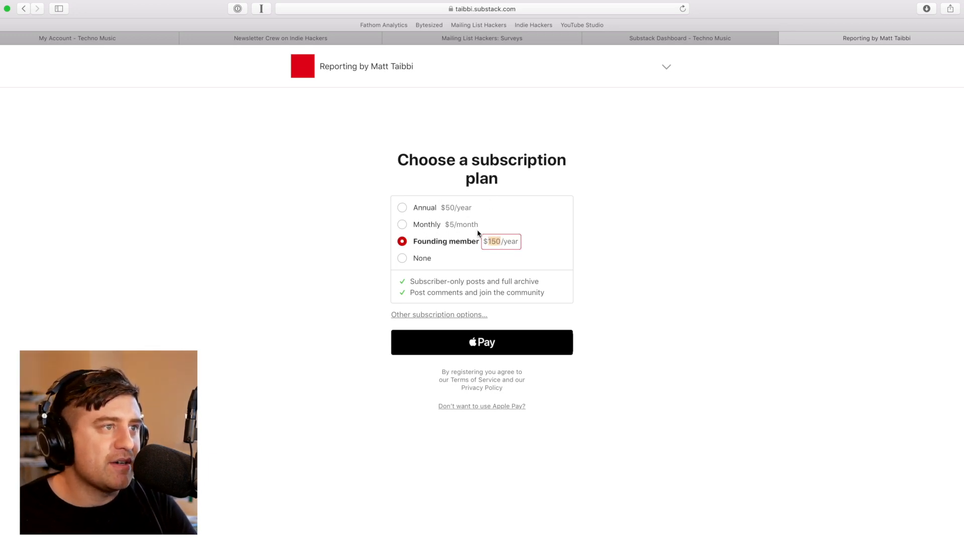
pyautogui.click(424, 209)
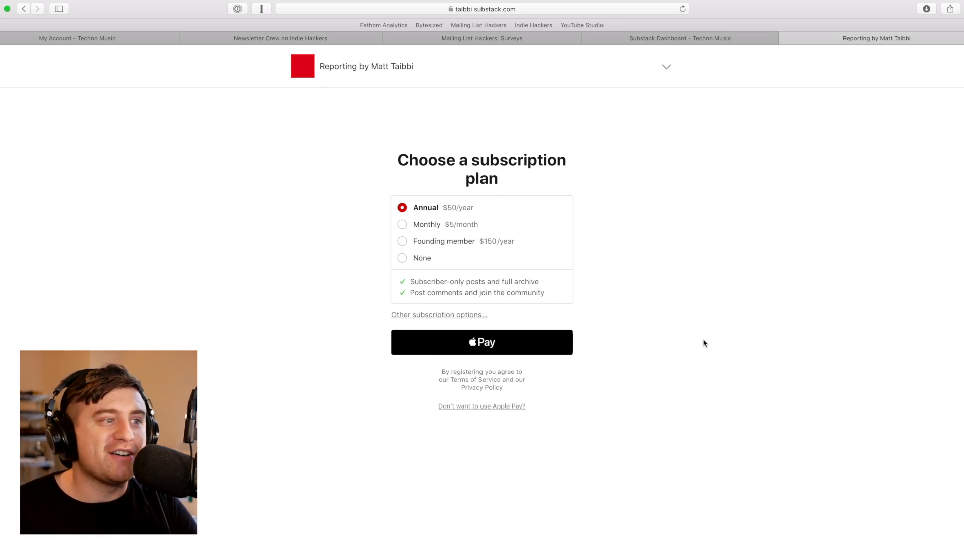
pyautogui.click(470, 406)
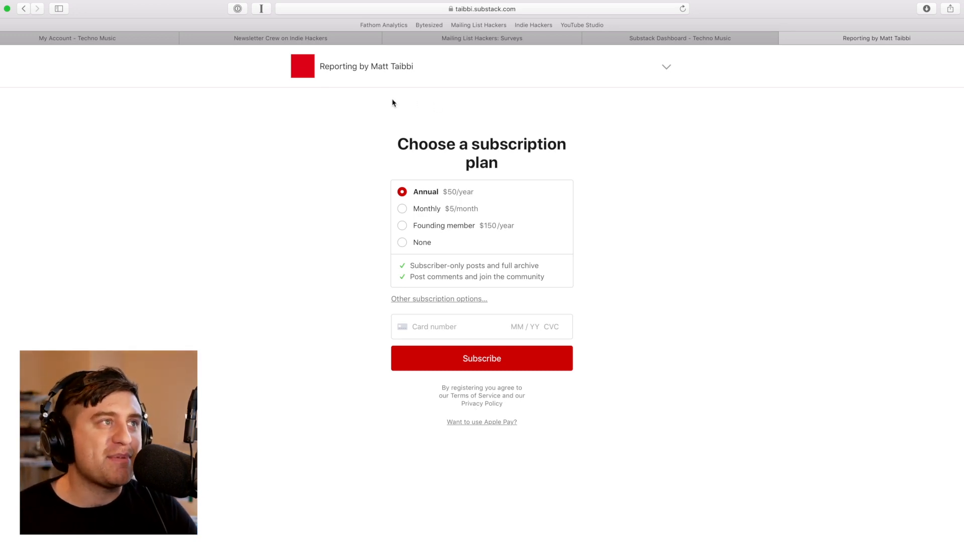
pyautogui.press('super+[')
pyautogui.scroll(-1, 619, 256)
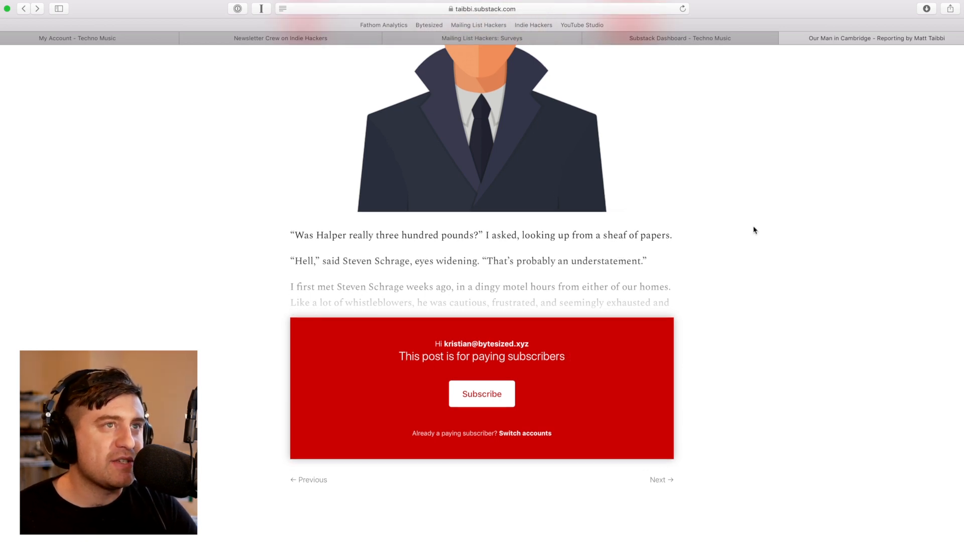
pyautogui.click(691, 36)
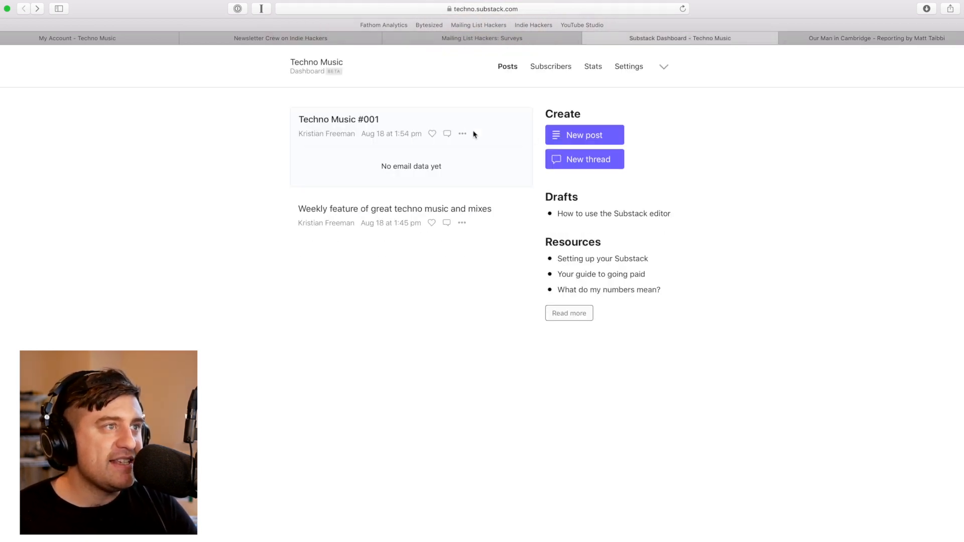
# Start a new post limited to only paying subscribers, titled 'Paid test'
pyautogui.click(579, 137)
pyautogui.click(583, 528)
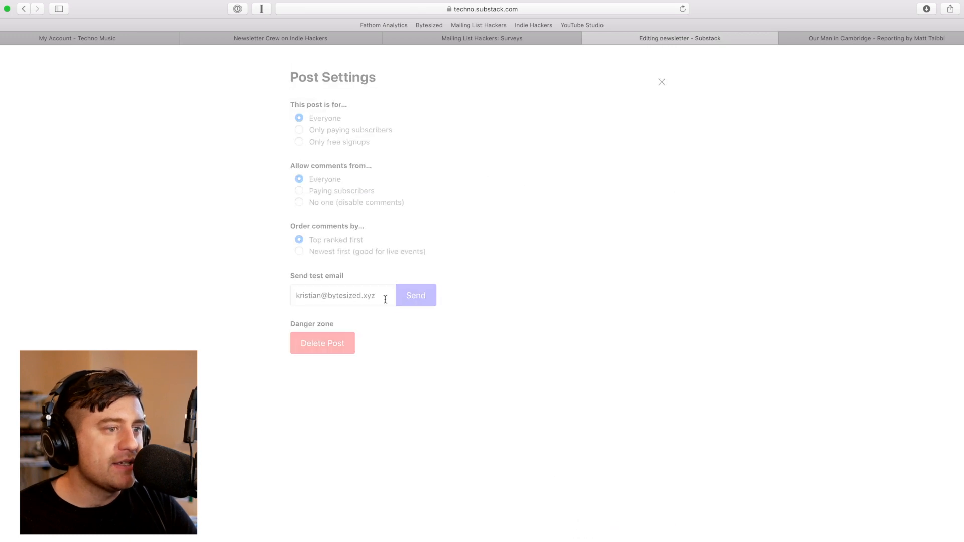
pyautogui.click(321, 132)
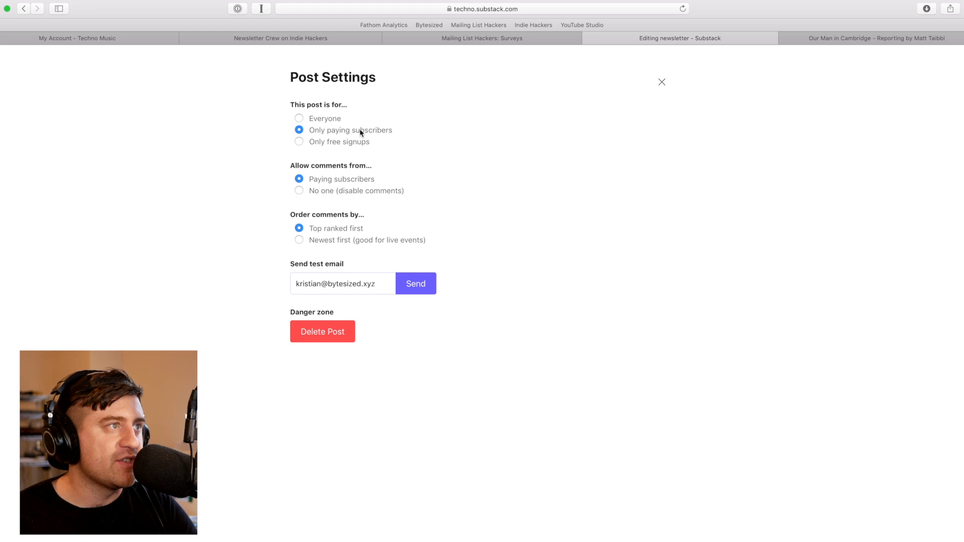
pyautogui.click(662, 82)
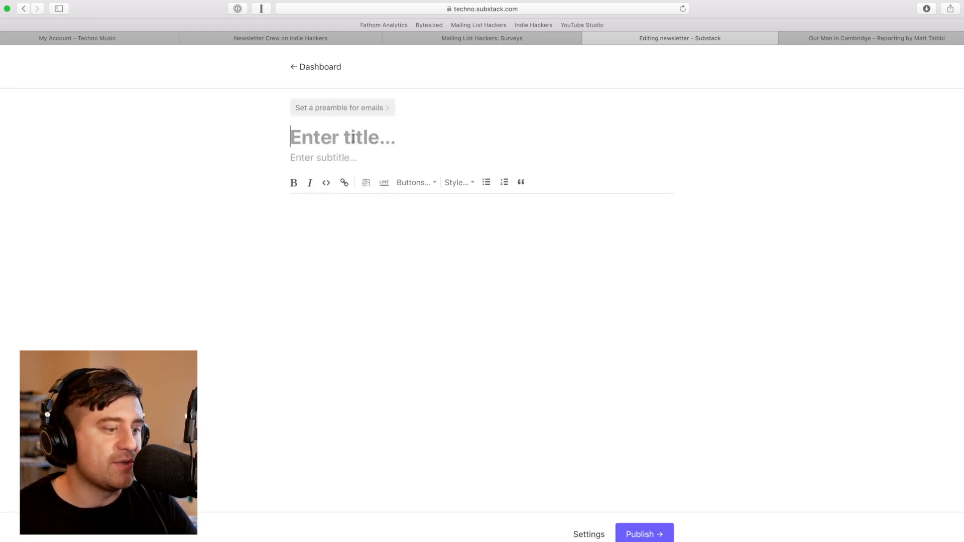
pyautogui.write('Paid test')
# Publish it on the website now with Send email unchecked
pyautogui.click(362, 229)
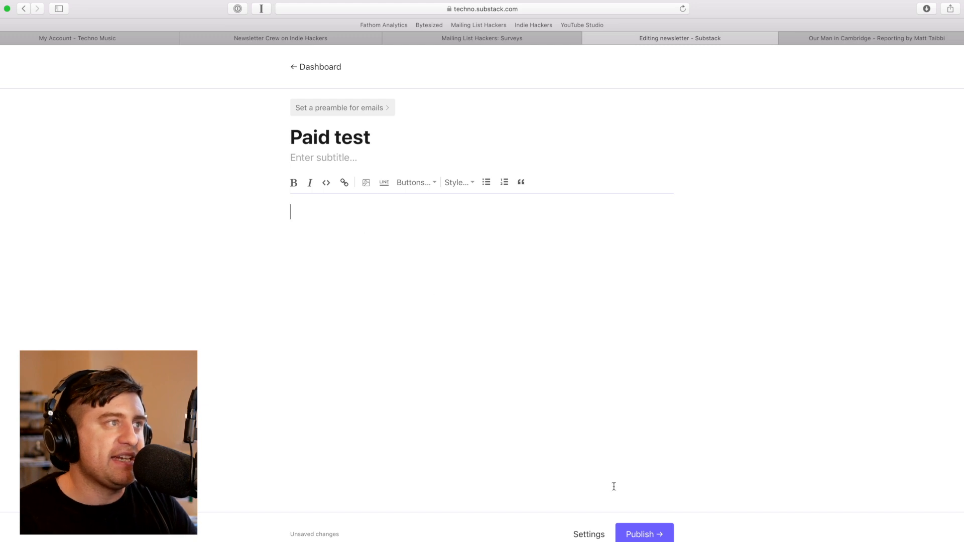
pyautogui.click(645, 534)
pyautogui.click(325, 218)
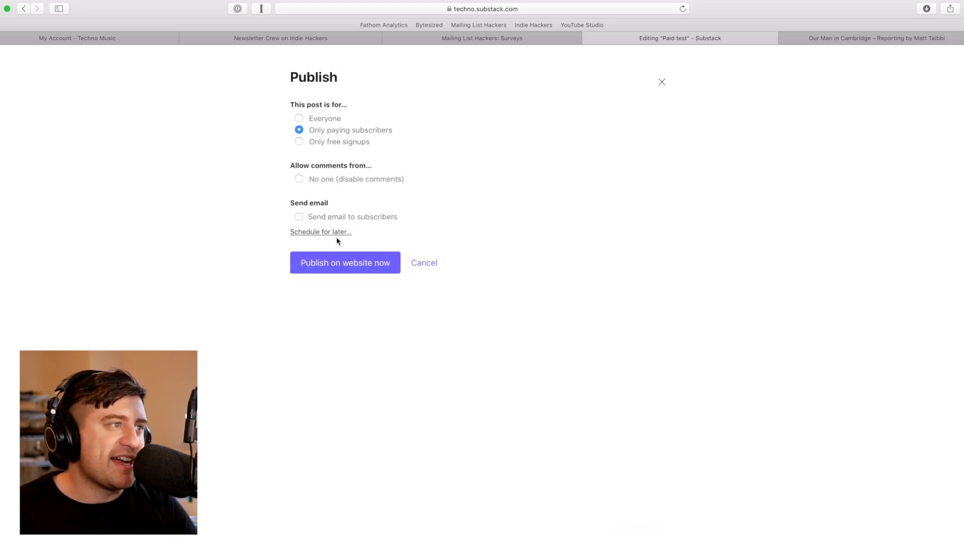
pyautogui.click(317, 260)
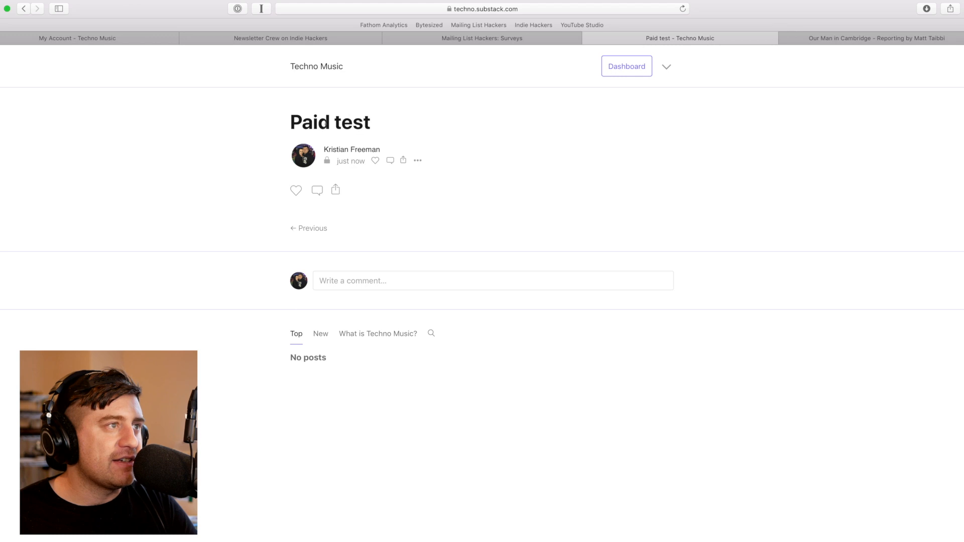
# Check the Paid test URL in a private window, then choose Edit post from its ••• menu
pyautogui.press('super+l')
pyautogui.press('super+c')
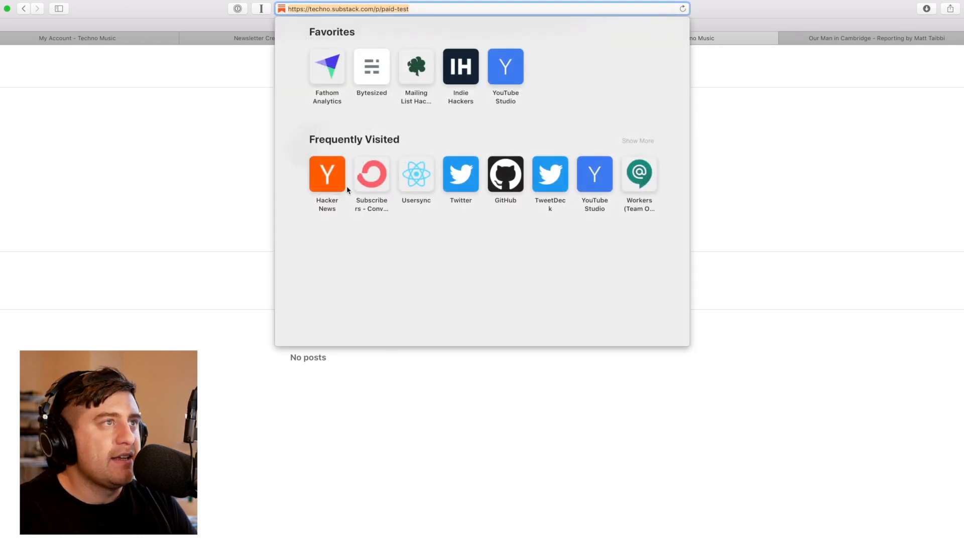
pyautogui.click(247, 189)
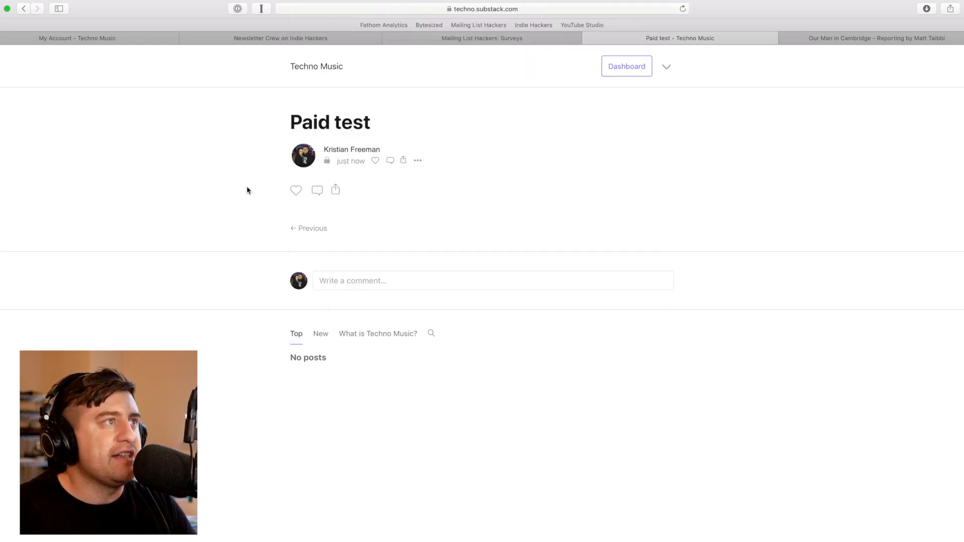
pyautogui.press('super+shift+n')
pyautogui.press('super+v')
pyautogui.press('Return')
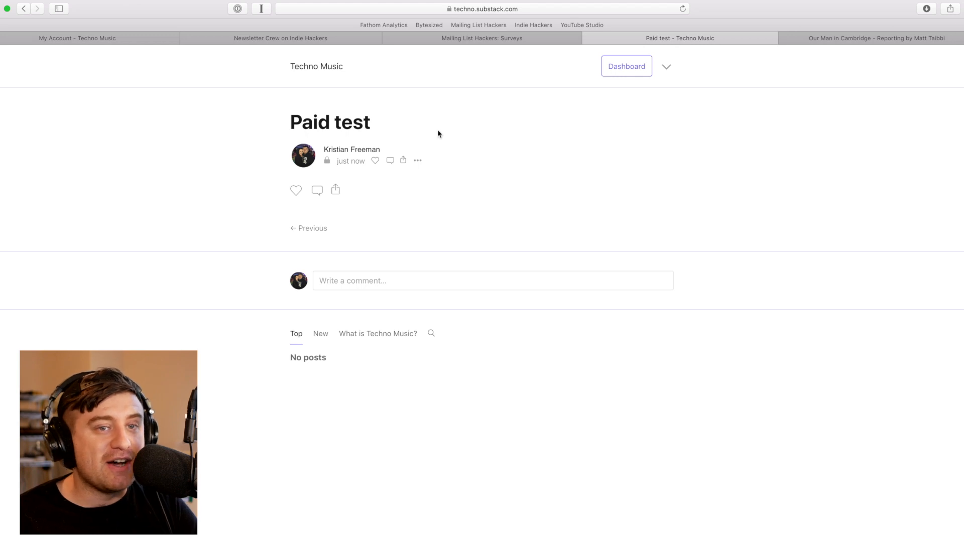
pyautogui.click(417, 162)
pyautogui.click(414, 180)
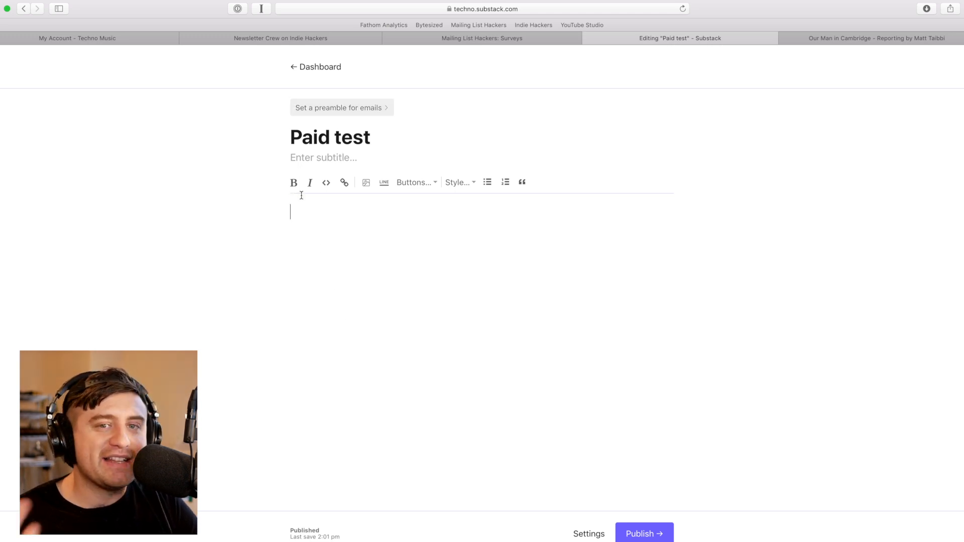
# Unpublish Paid test from its settings, confirm with OK, and return to the dashboard
pyautogui.click(582, 534)
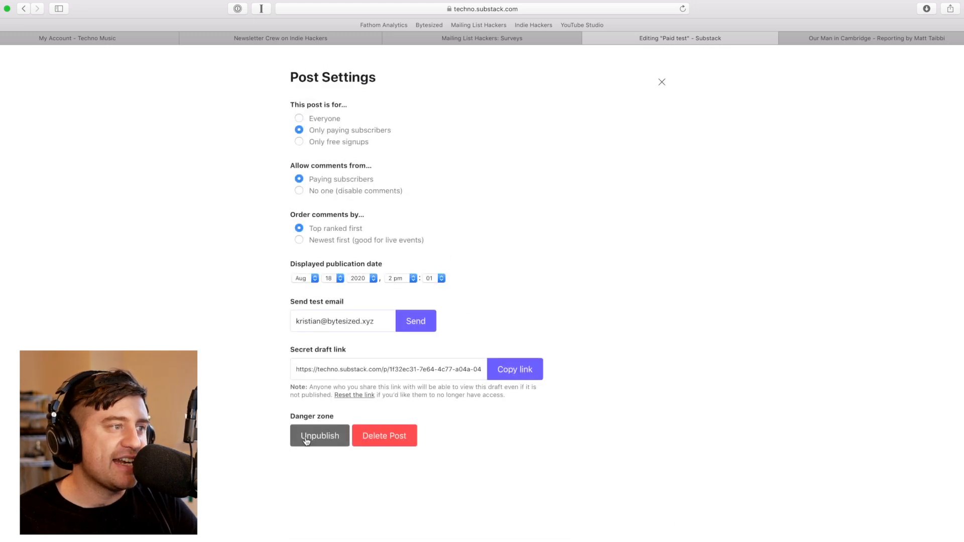
pyautogui.click(376, 445)
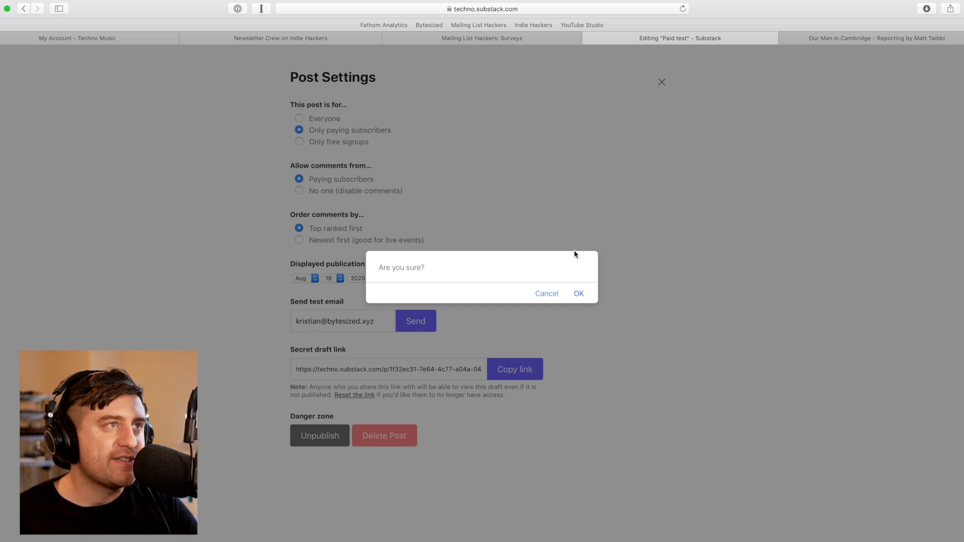
pyautogui.click(578, 294)
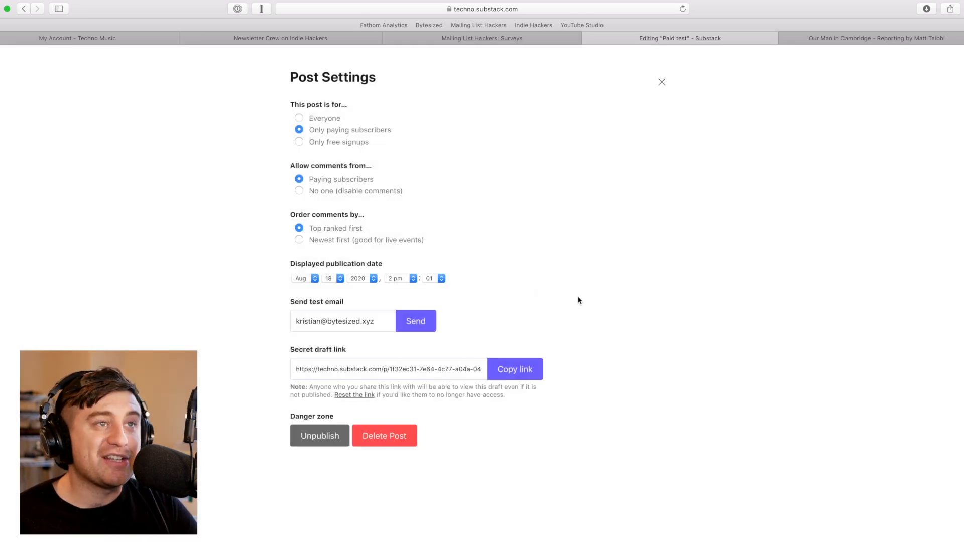
pyautogui.click(664, 83)
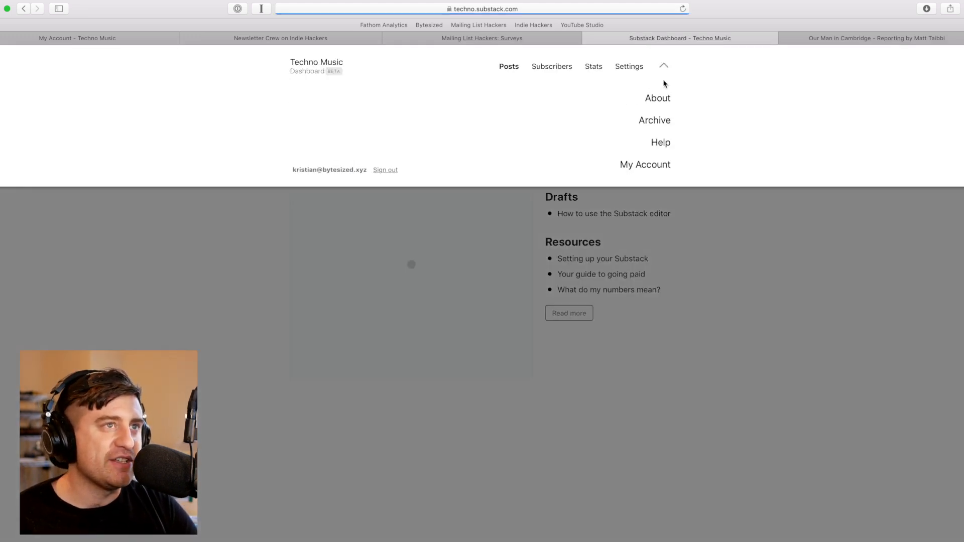
pyautogui.click(759, 369)
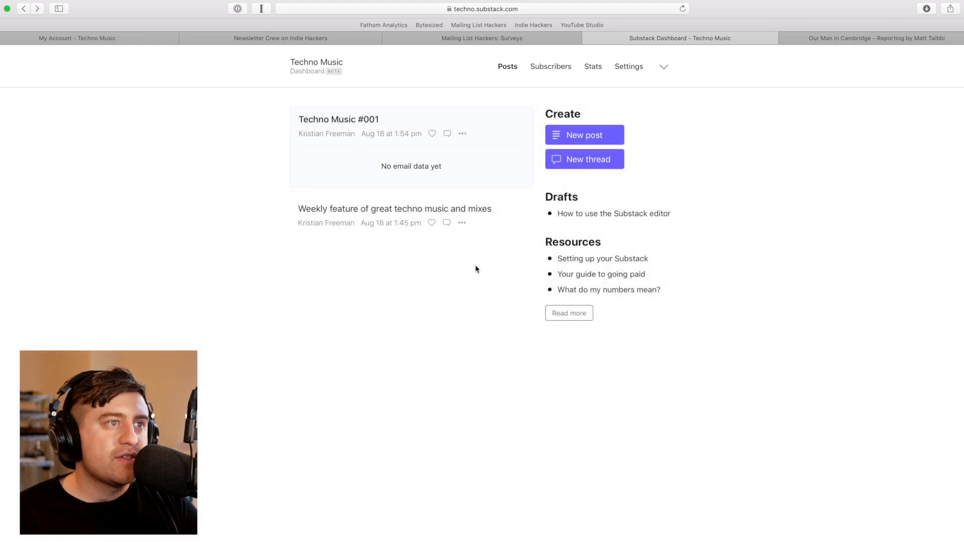